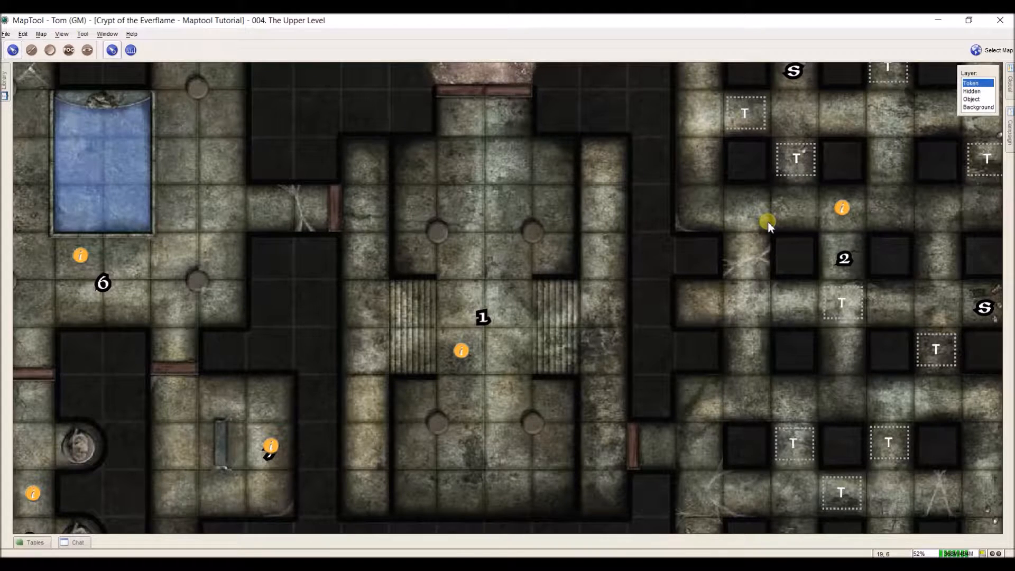
# - Open the 000. Adventure Progression map and point out the column of PEOPLE OF KASSEN tiles
pyautogui.click(975, 50)
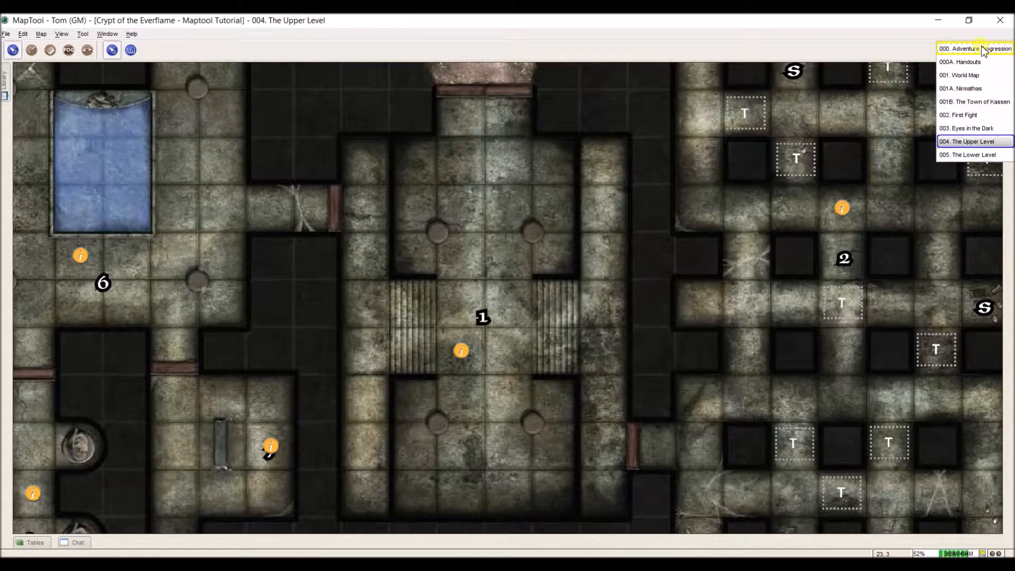
pyautogui.click(981, 45)
pyautogui.scroll(6, 167, 330)
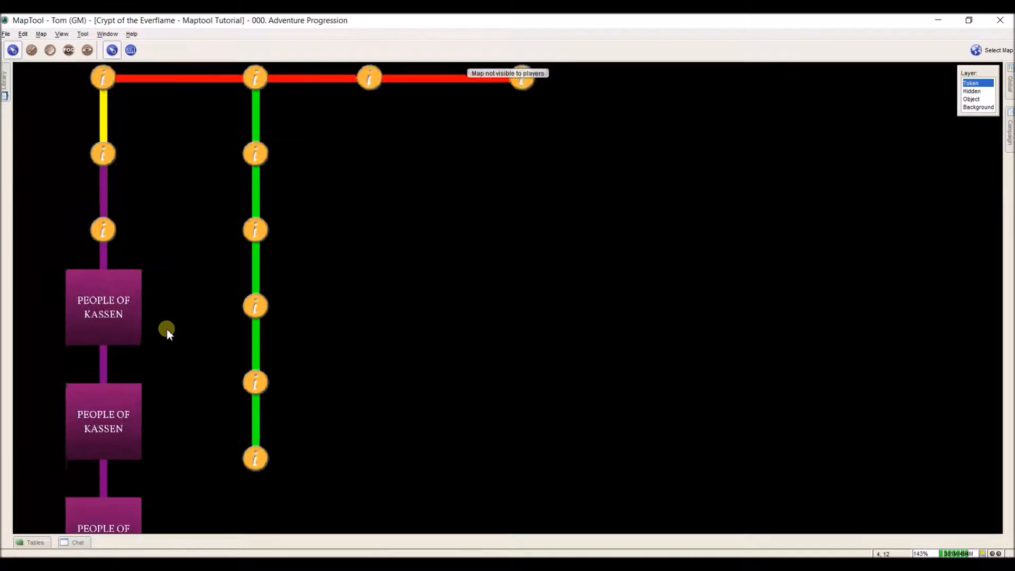
pyautogui.moveTo(172, 332); pyautogui.dragTo(283, 233)
pyautogui.press('space')
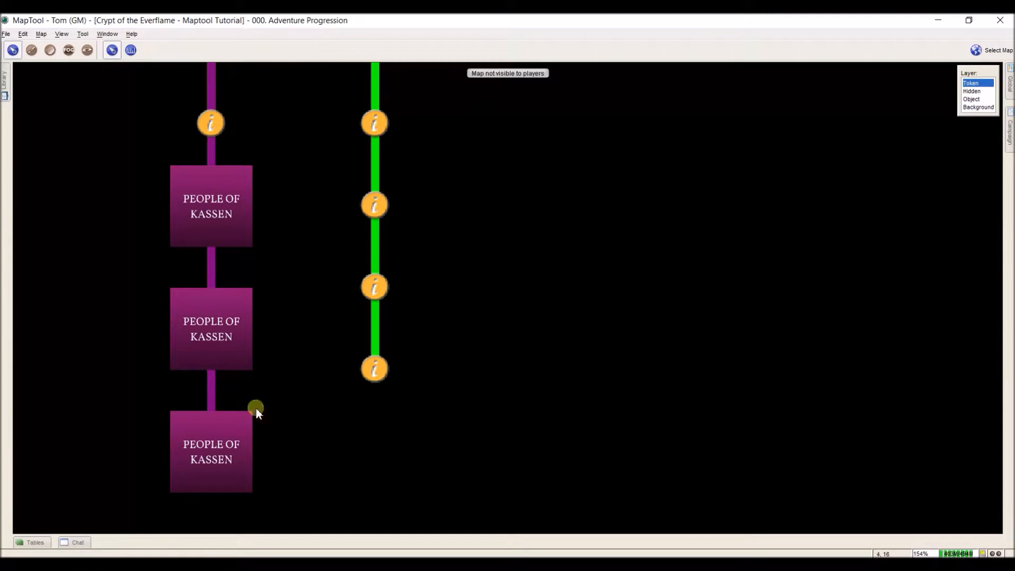
pyautogui.press('space')
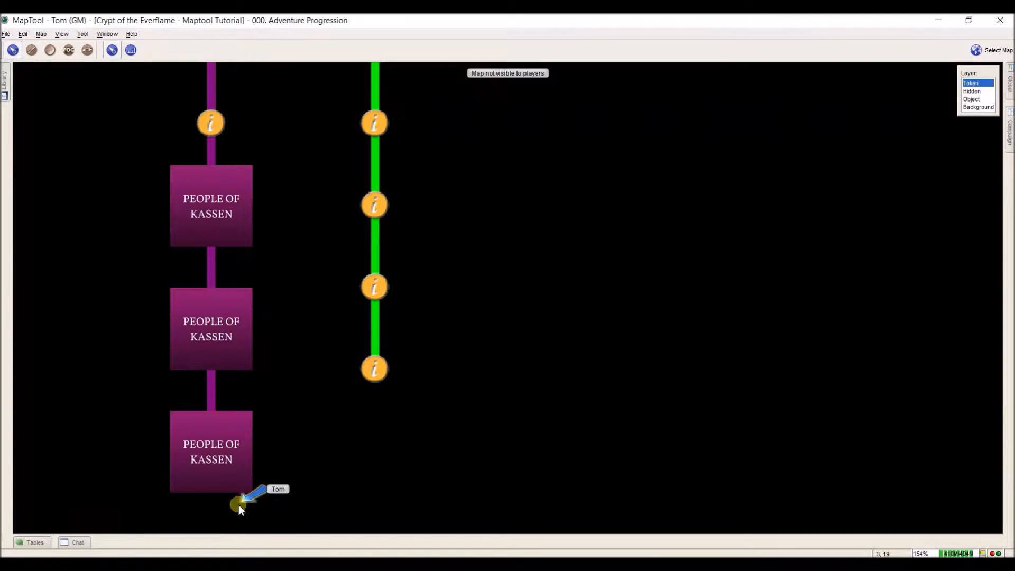
# - Switch to the Chrome browser and go to canva.com
pyautogui.click(123, 563)
pyautogui.click(150, 532)
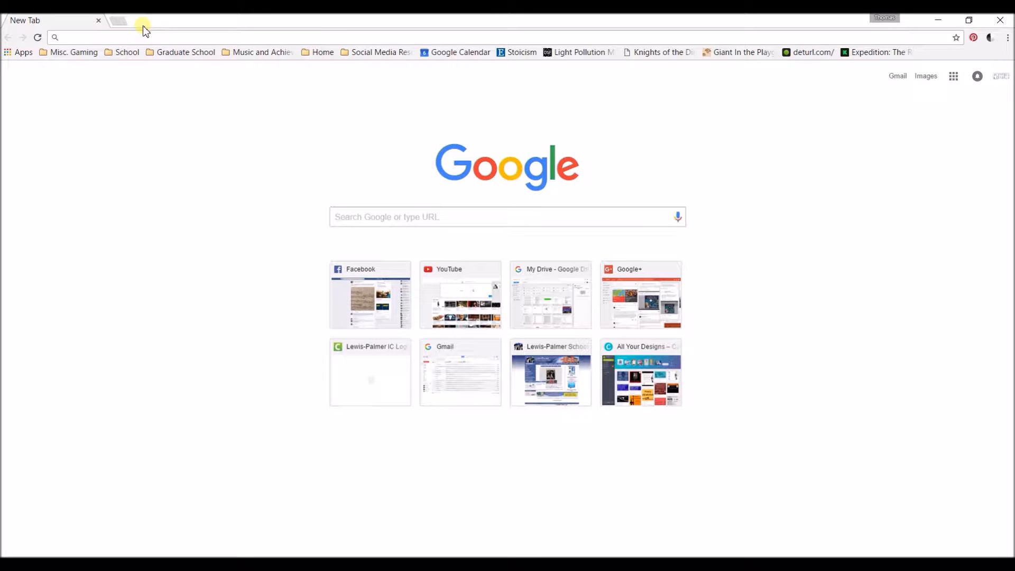
pyautogui.write('canva')
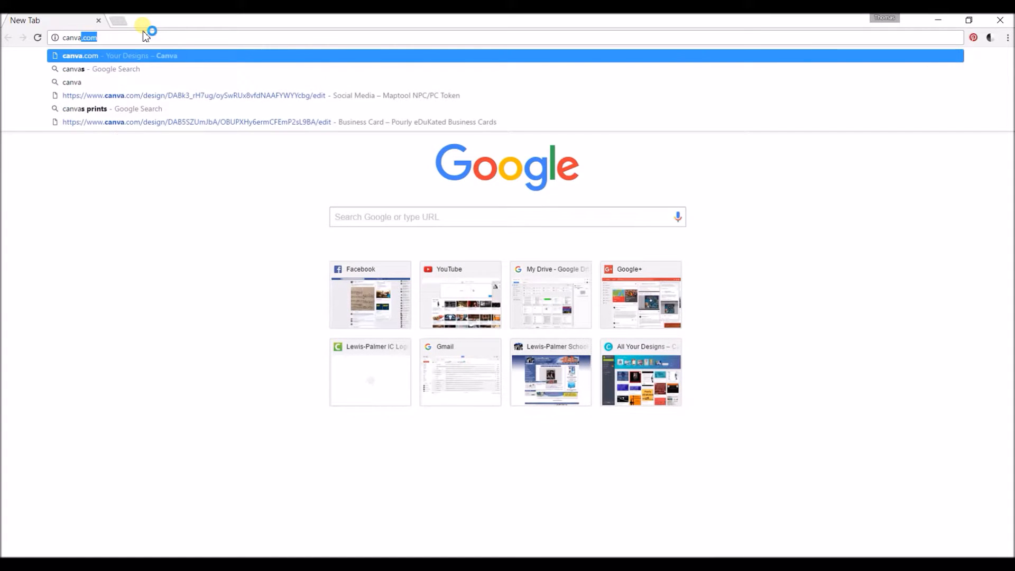
pyautogui.write('.com')
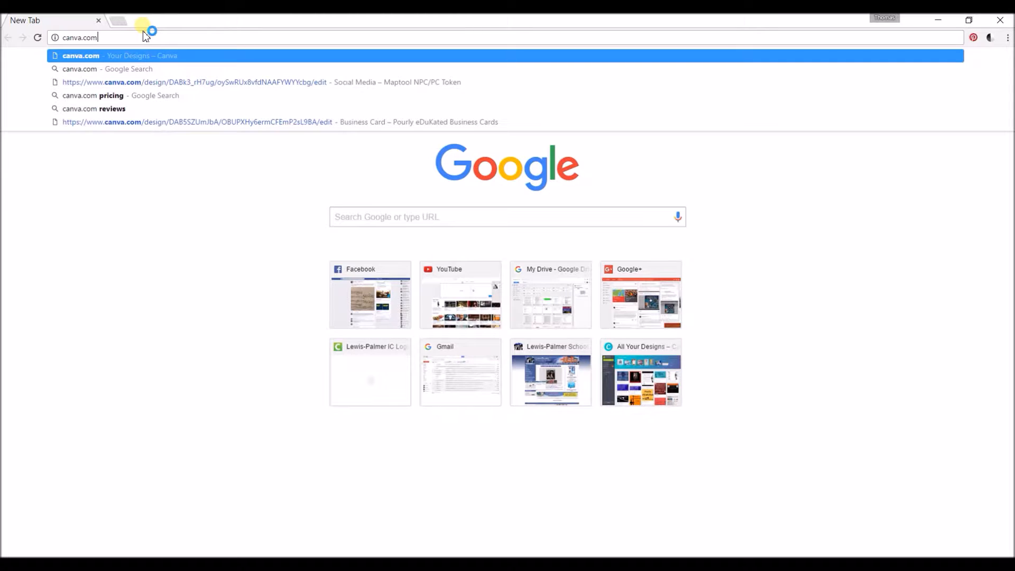
pyautogui.press('Return')
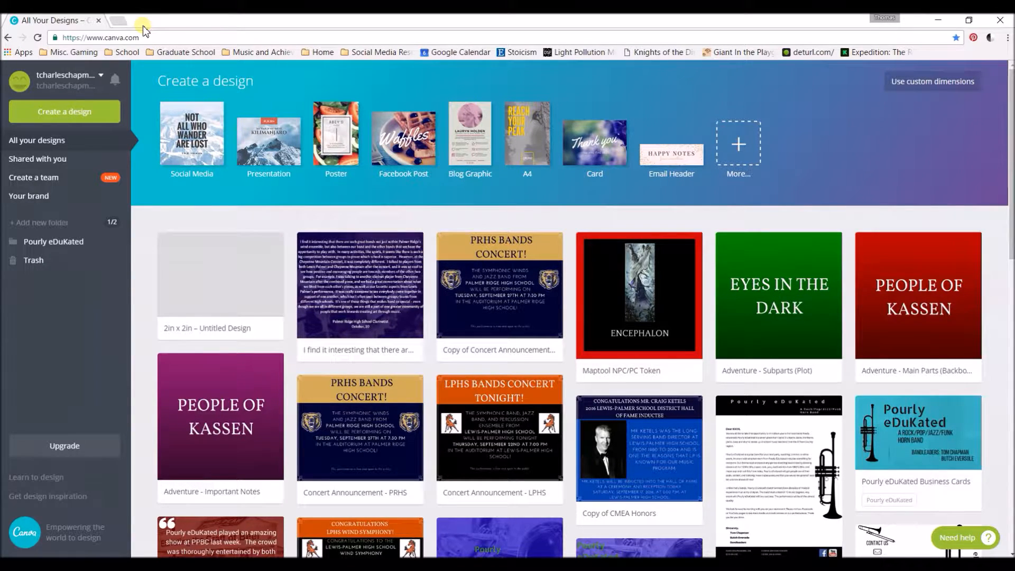
# - Look through the existing designs and move the 2in x 2in – Untitled Design to the trash
pyautogui.scroll(-12, 385, 227)
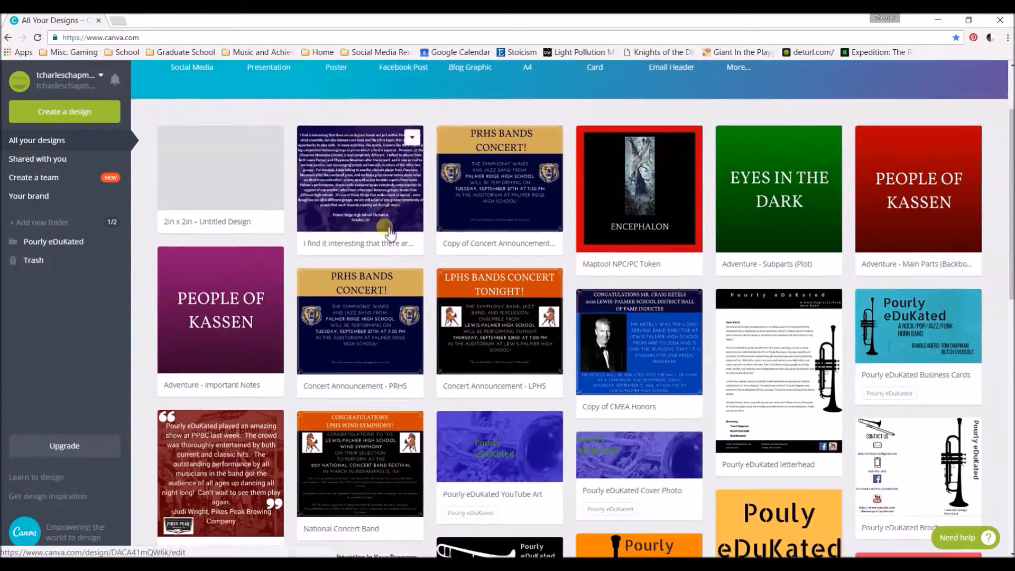
pyautogui.scroll(10, 395, 239)
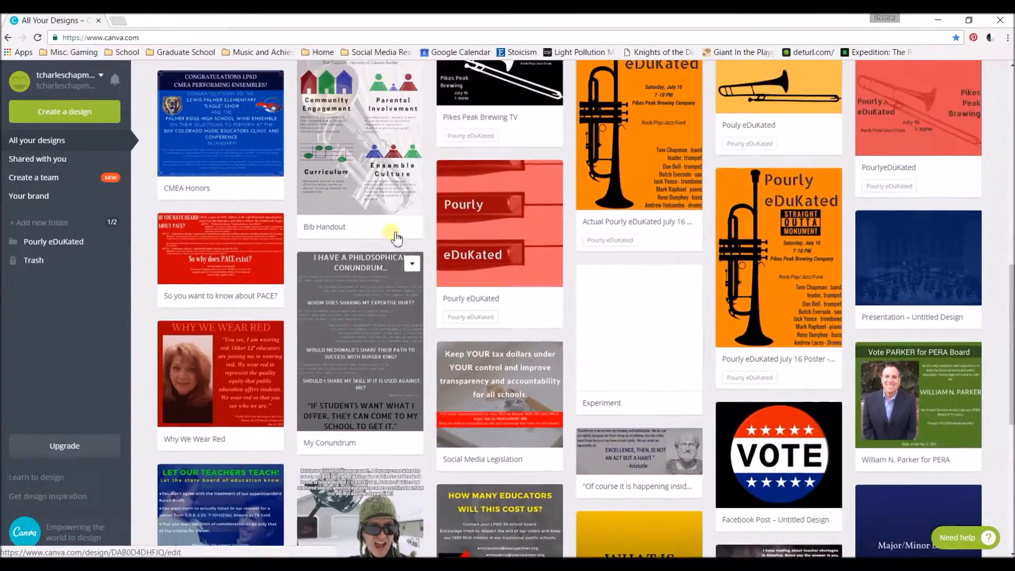
pyautogui.scroll(2, 397, 239)
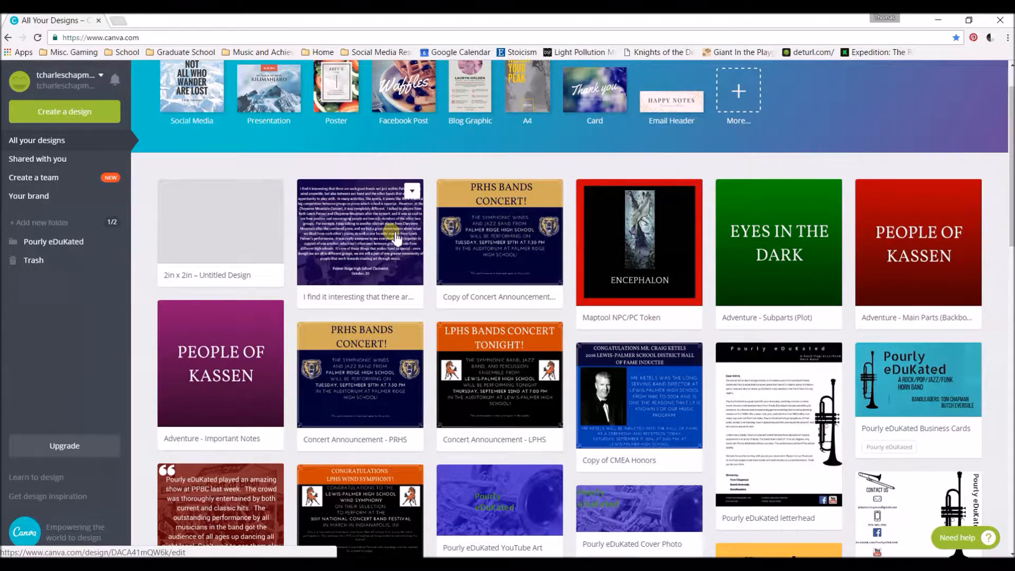
pyautogui.scroll(-1, 492, 314)
pyautogui.scroll(1, 504, 282)
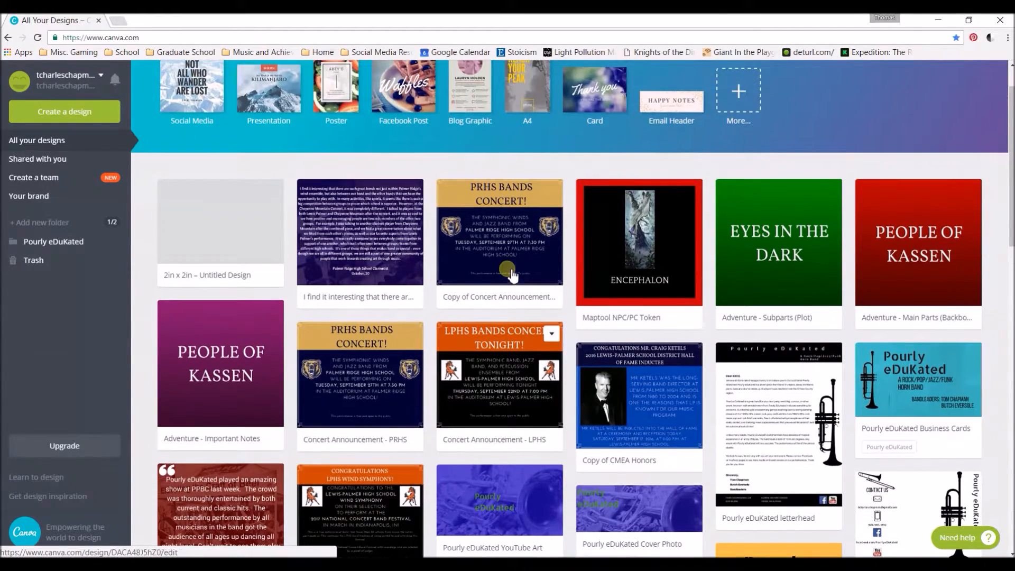
pyautogui.click(274, 192)
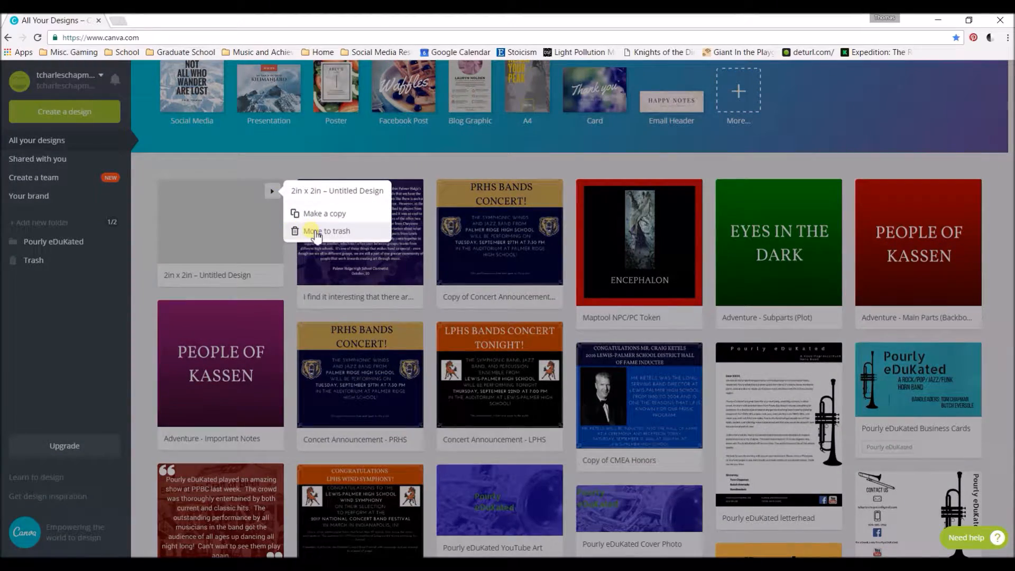
pyautogui.click(312, 230)
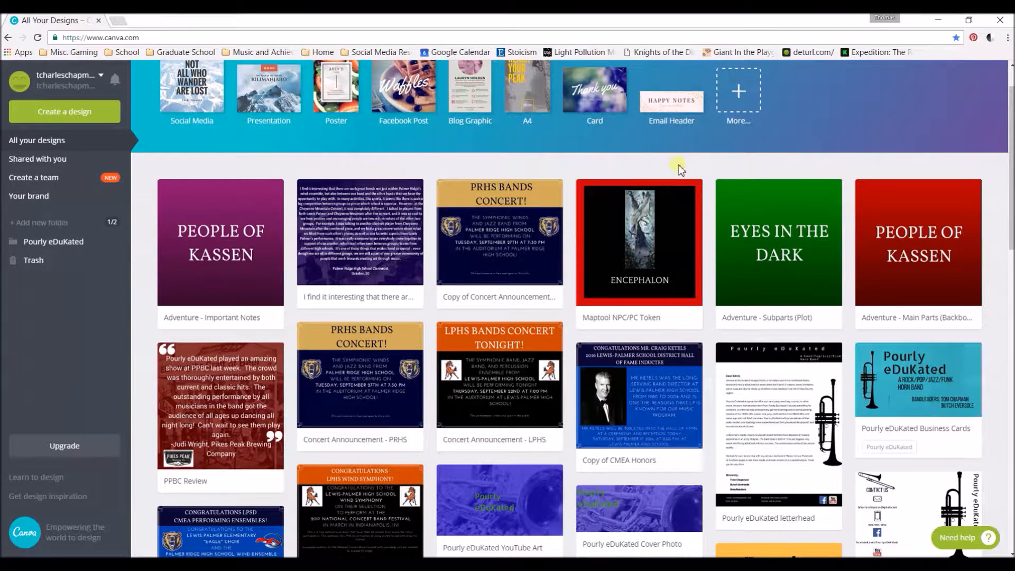
# - Create a blank Social Media design and open the existing Adventure - Important Notes design as a reference
pyautogui.scroll(1, 748, 164)
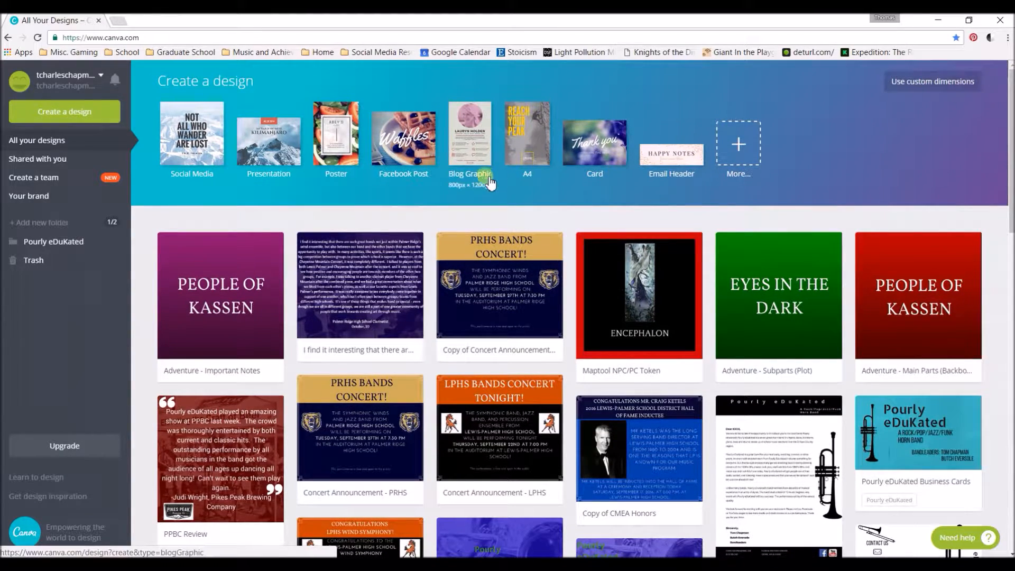
pyautogui.click(205, 160)
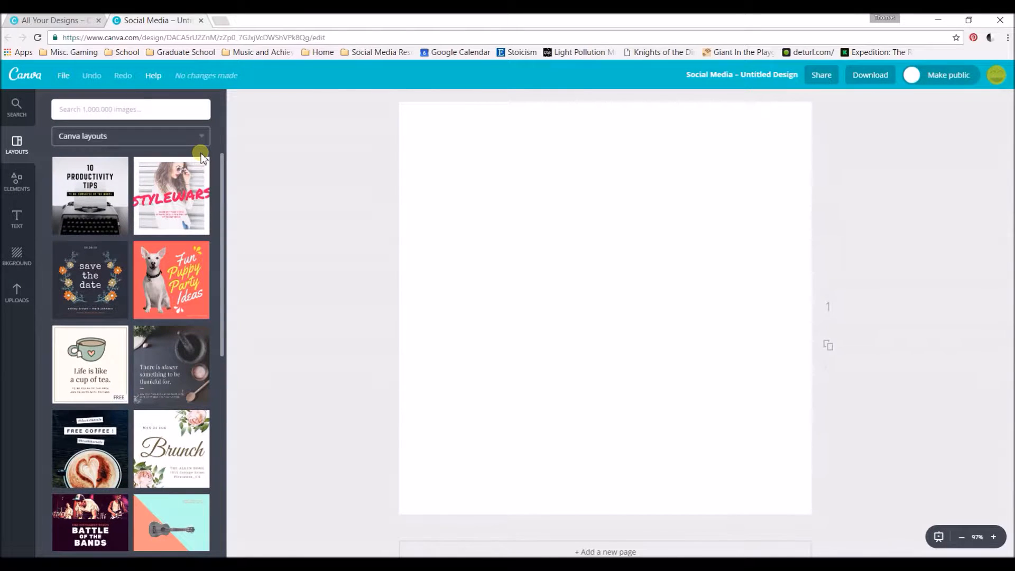
pyautogui.click(52, 20)
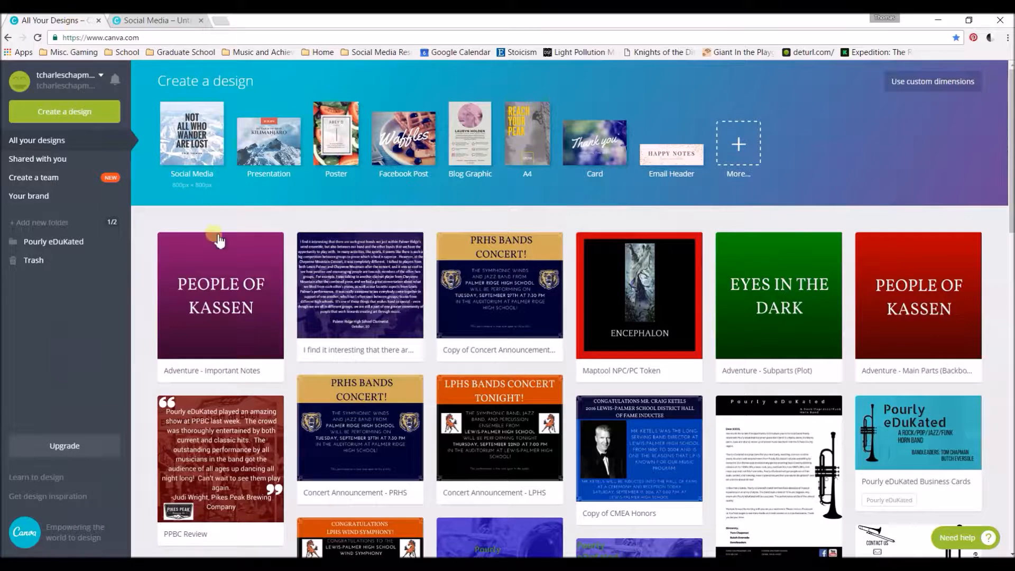
pyautogui.click(243, 295)
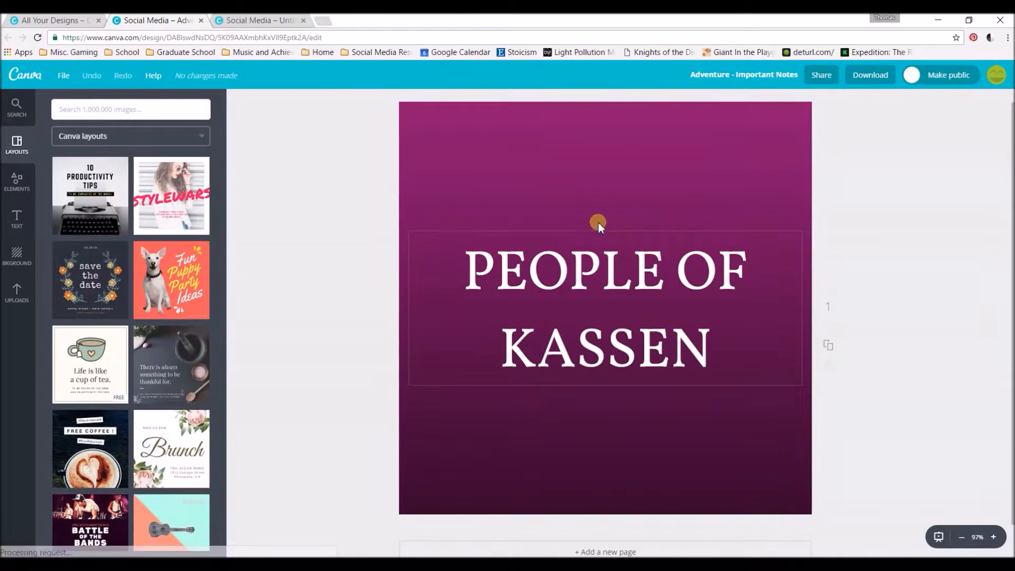
# - Apply the free dark blue gradient background to the untitled Social Media design
pyautogui.click(258, 20)
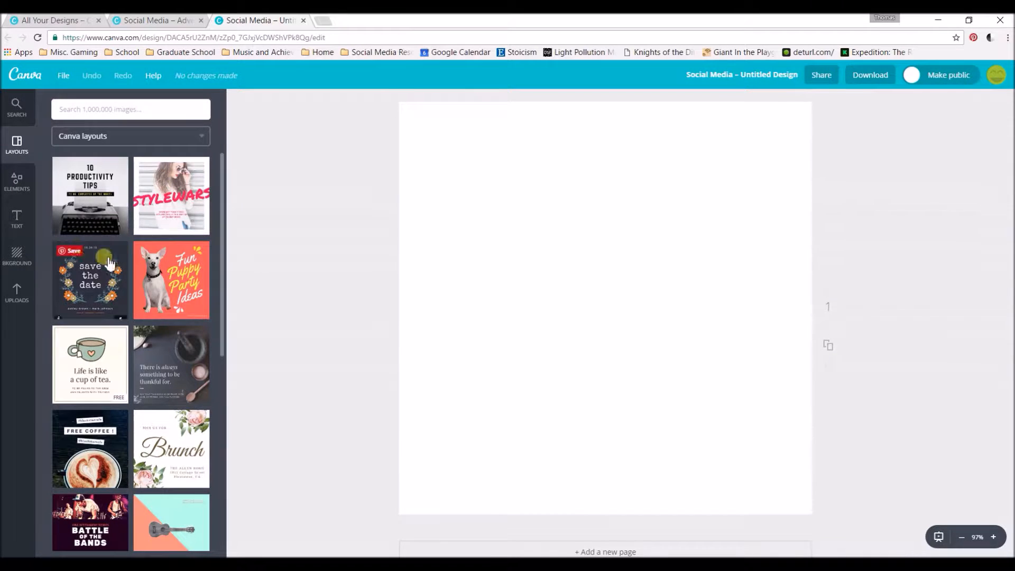
pyautogui.click(22, 261)
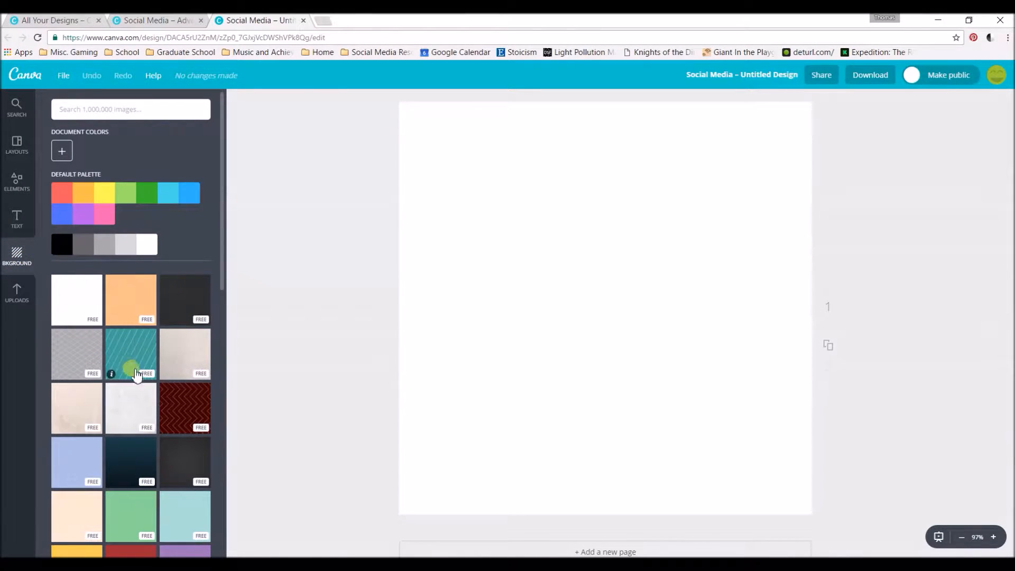
pyautogui.click(128, 455)
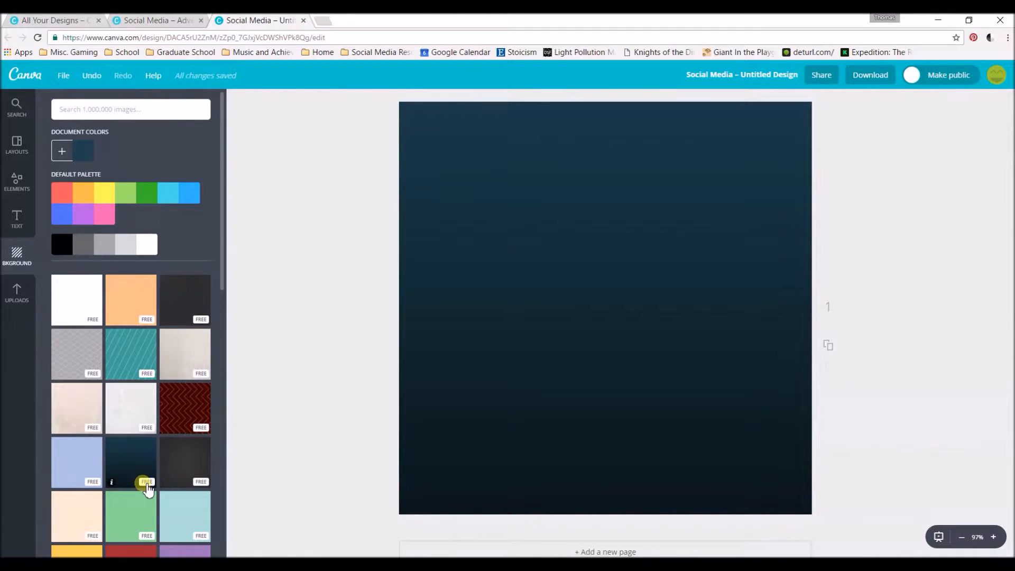
# - Try the paid tan woven-texture background, delete it and reapply the free dark blue gradient
pyautogui.moveTo(222, 260); pyautogui.dragTo(217, 370)
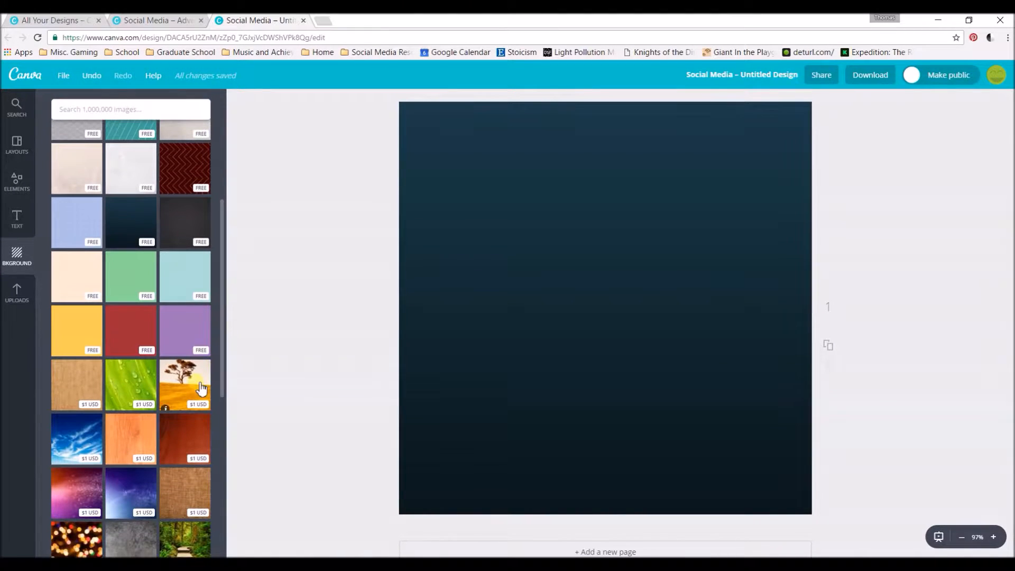
pyautogui.click(93, 406)
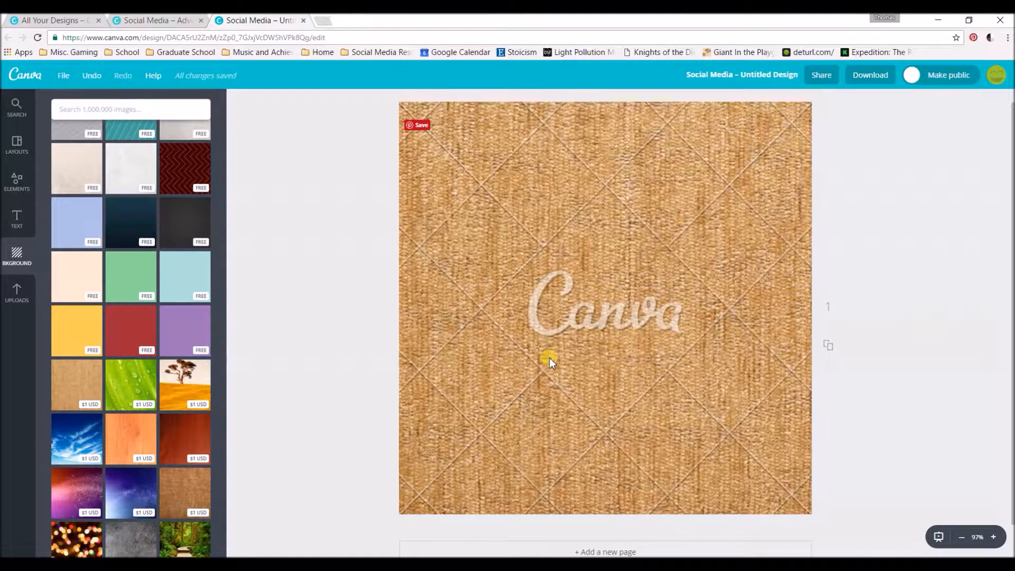
pyautogui.click(553, 363)
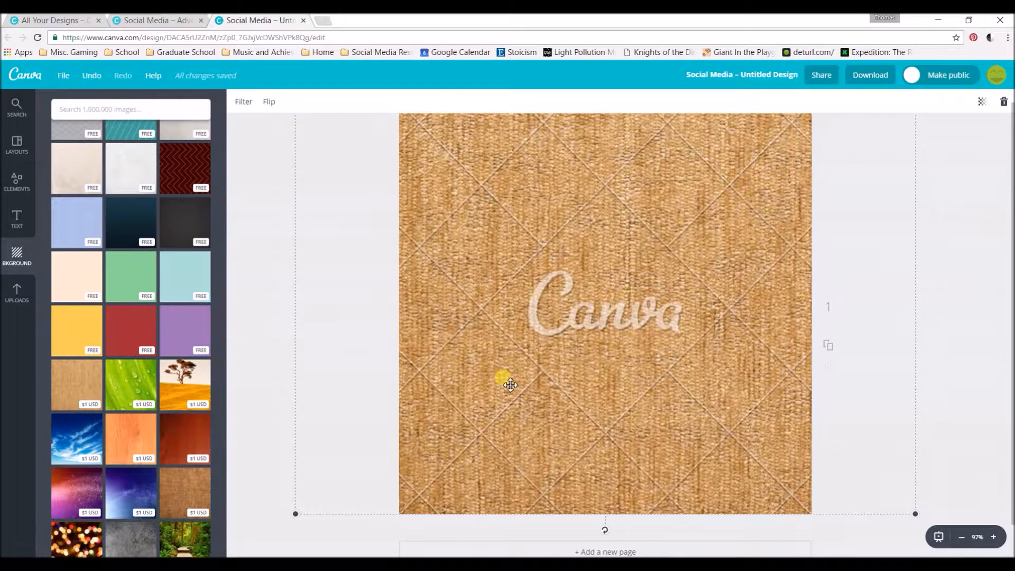
pyautogui.press('Delete')
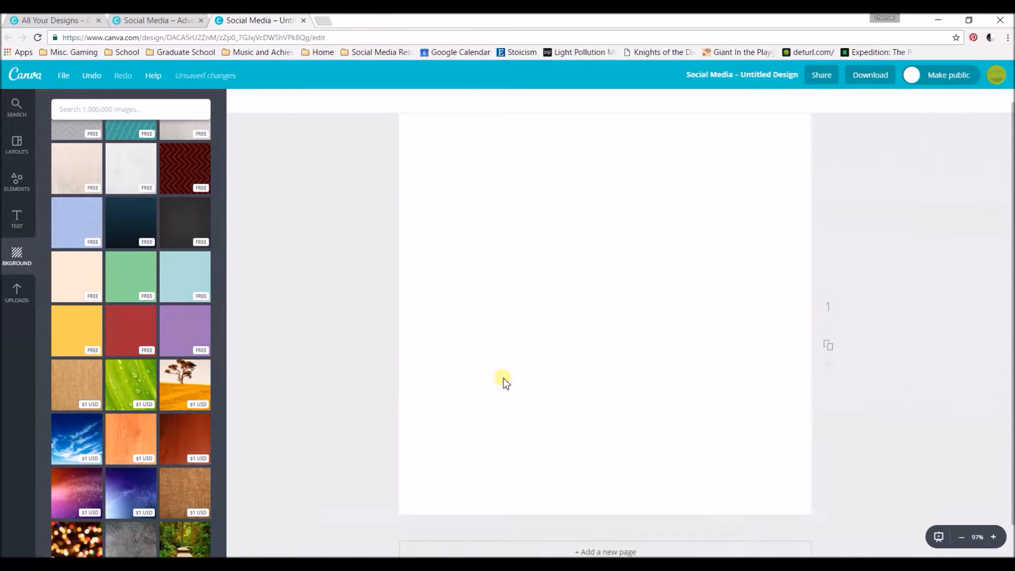
pyautogui.click(139, 226)
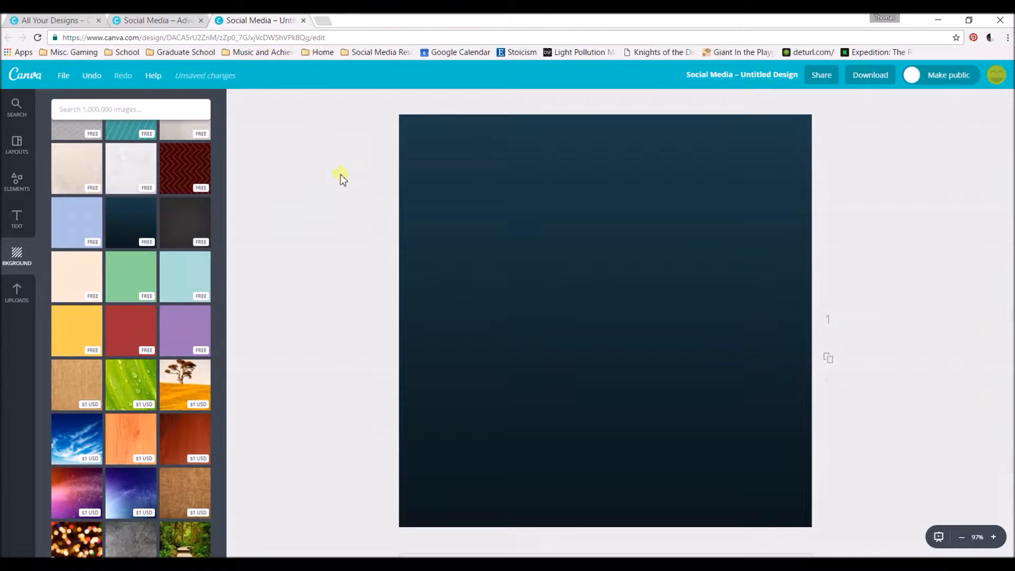
# - Recolor the gradient background to a brighter magenta with color code 9d006a
pyautogui.click(468, 188)
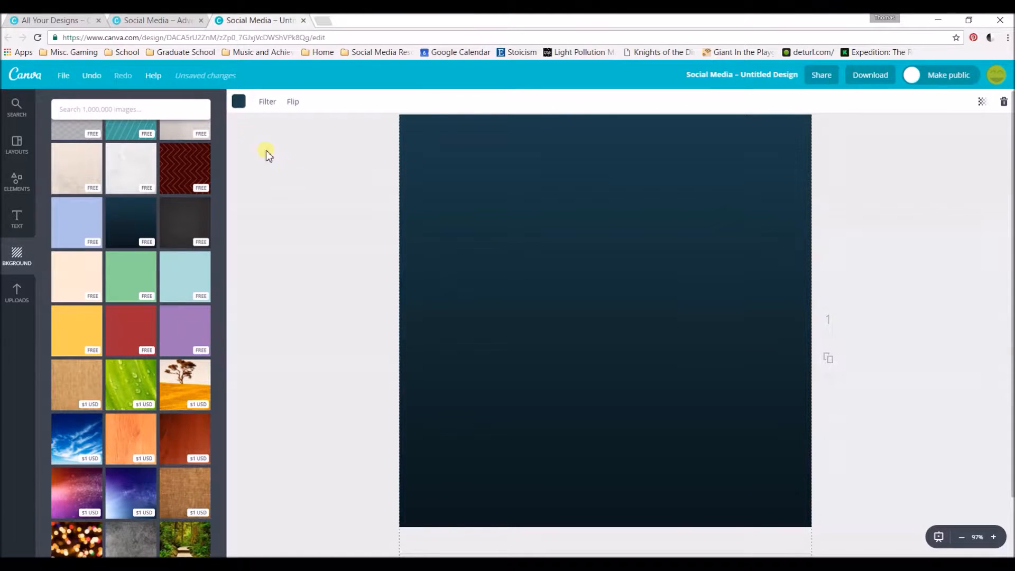
pyautogui.click(239, 102)
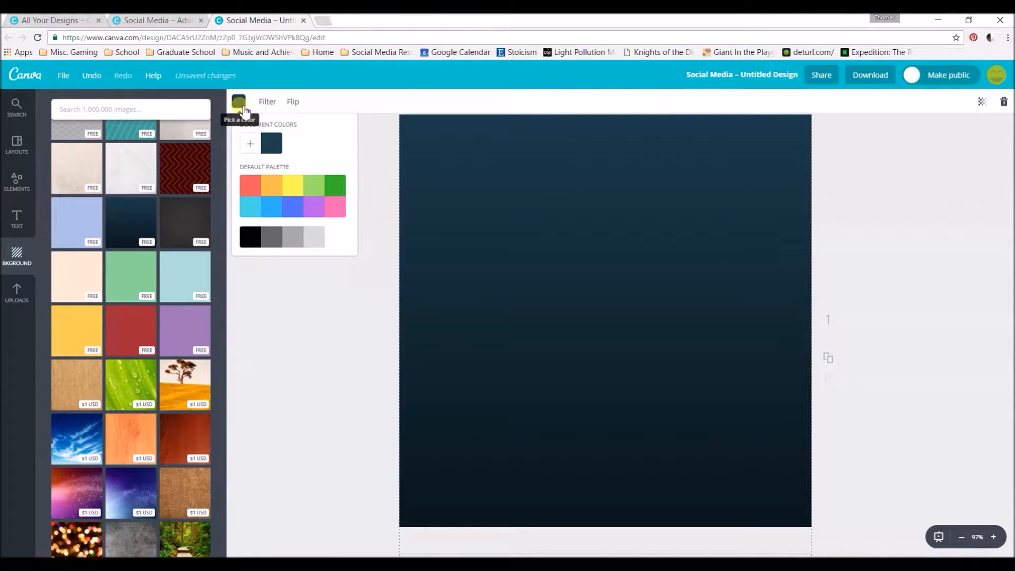
pyautogui.click(250, 143)
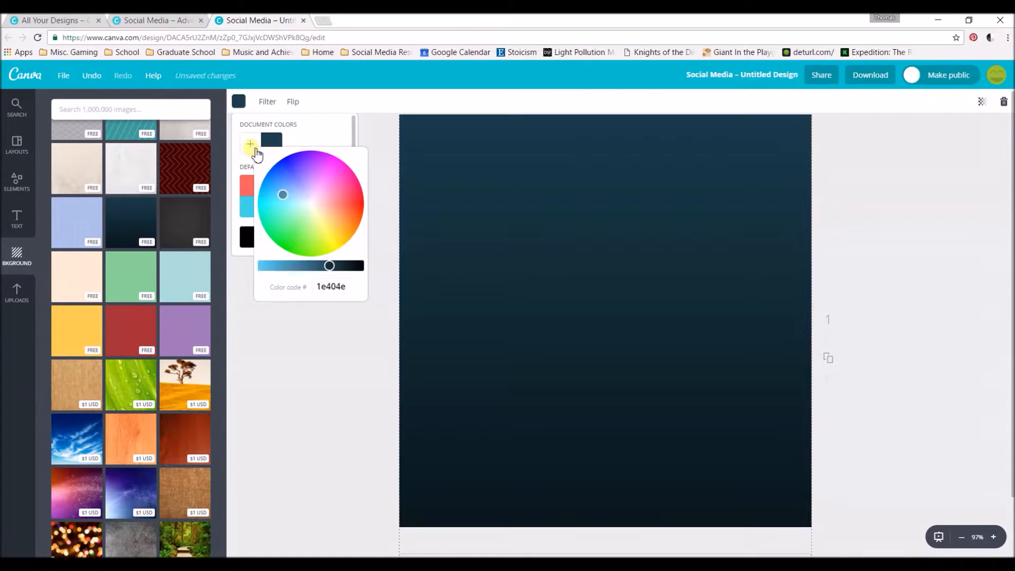
pyautogui.moveTo(283, 195); pyautogui.dragTo(347, 173)
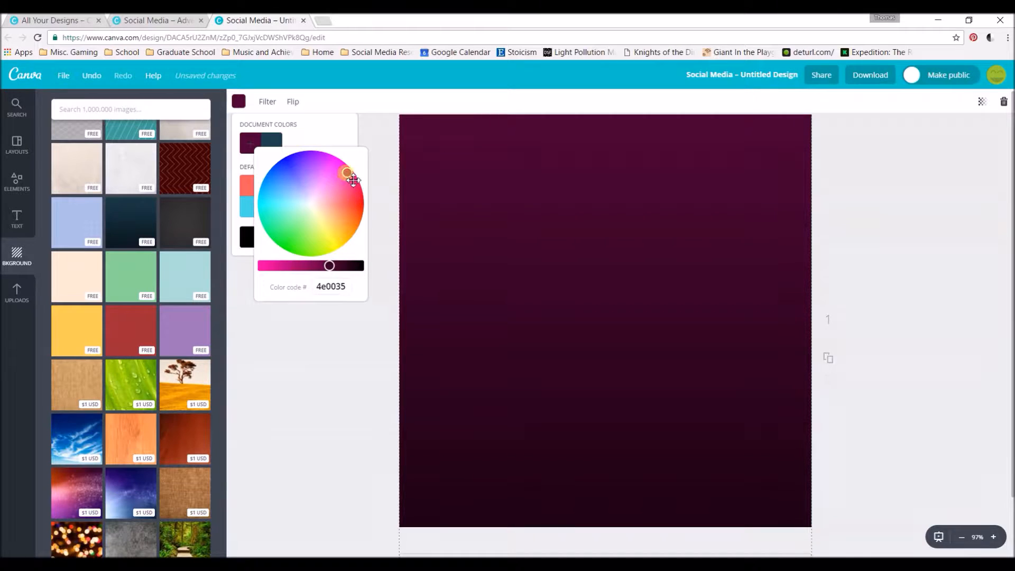
pyautogui.moveTo(329, 265); pyautogui.dragTo(299, 265)
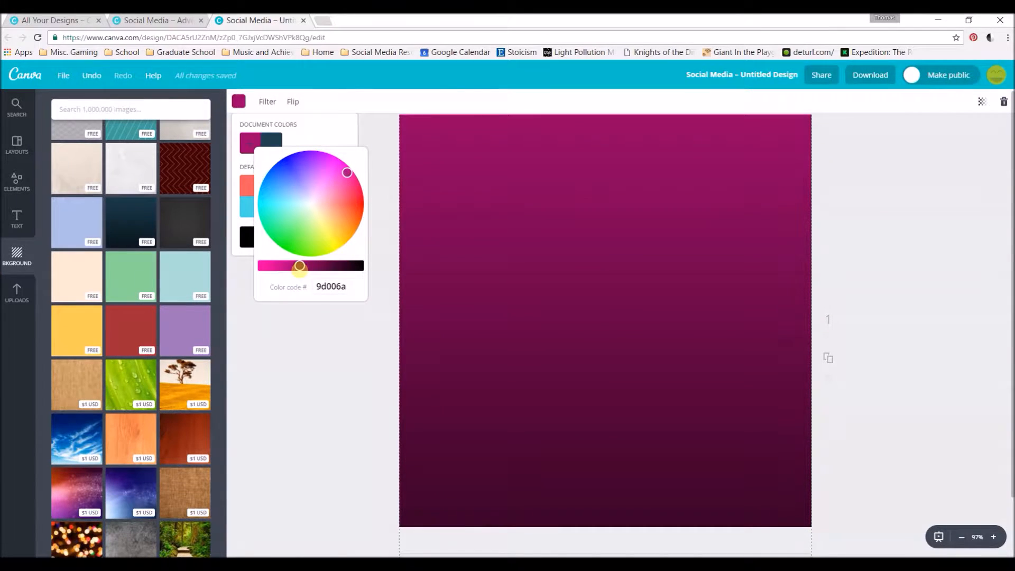
pyautogui.click(306, 382)
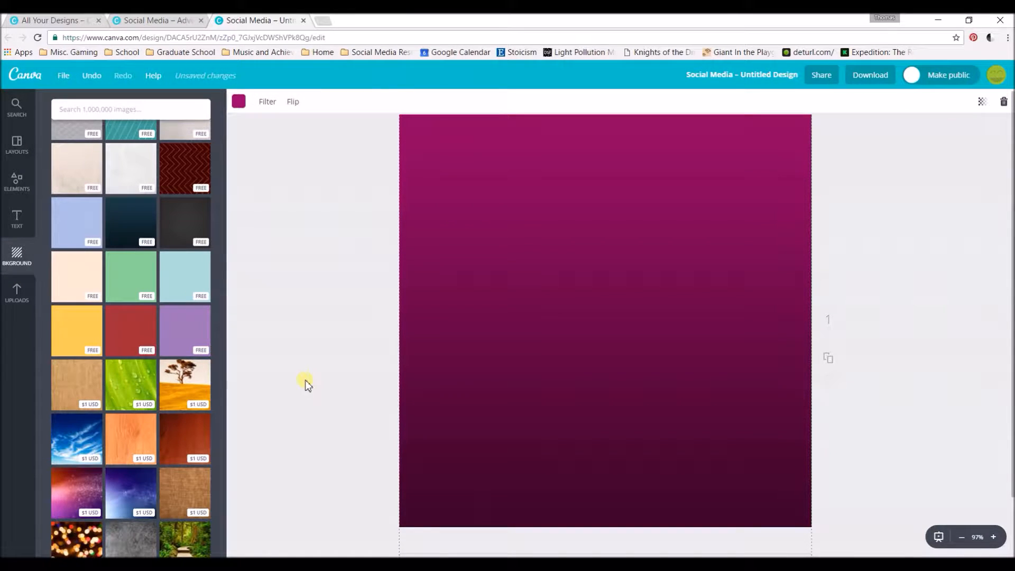
# - Add a heading reading "Creatures in the room" to the untitled tile, checking the PEOPLE OF KASSEN reference design first
pyautogui.click(32, 228)
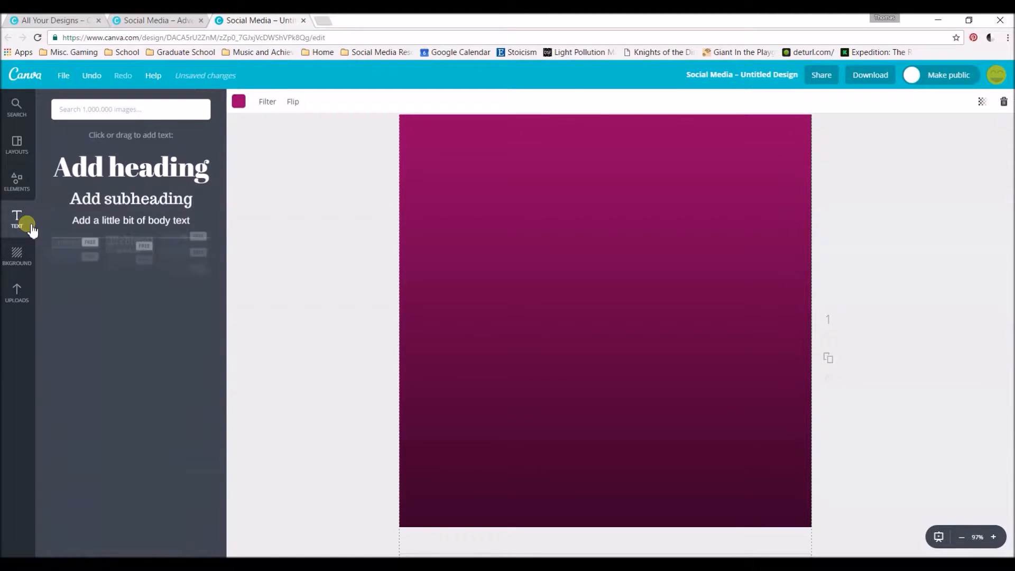
pyautogui.click(108, 170)
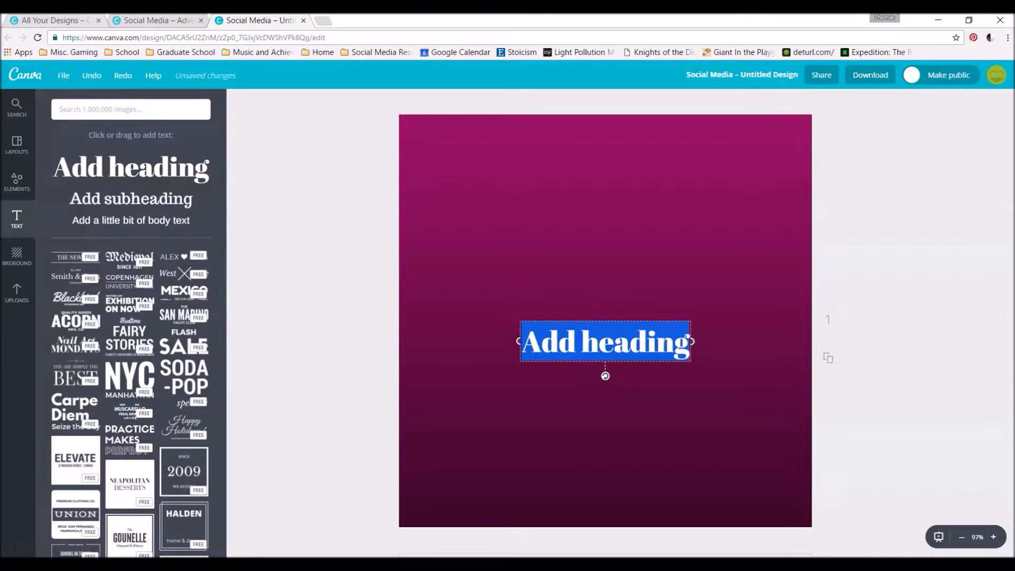
pyautogui.click(159, 20)
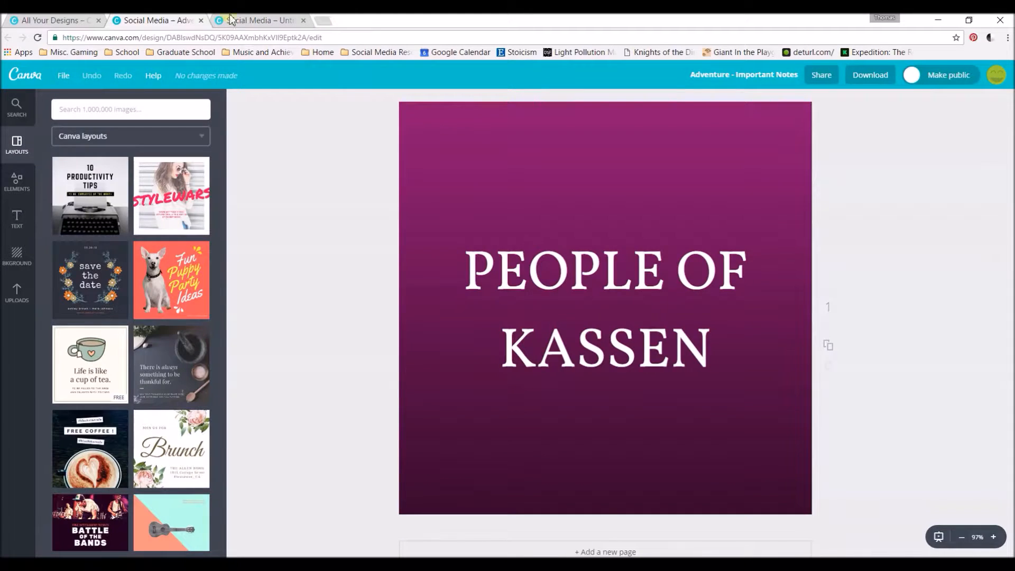
pyautogui.click(249, 20)
pyautogui.click(159, 20)
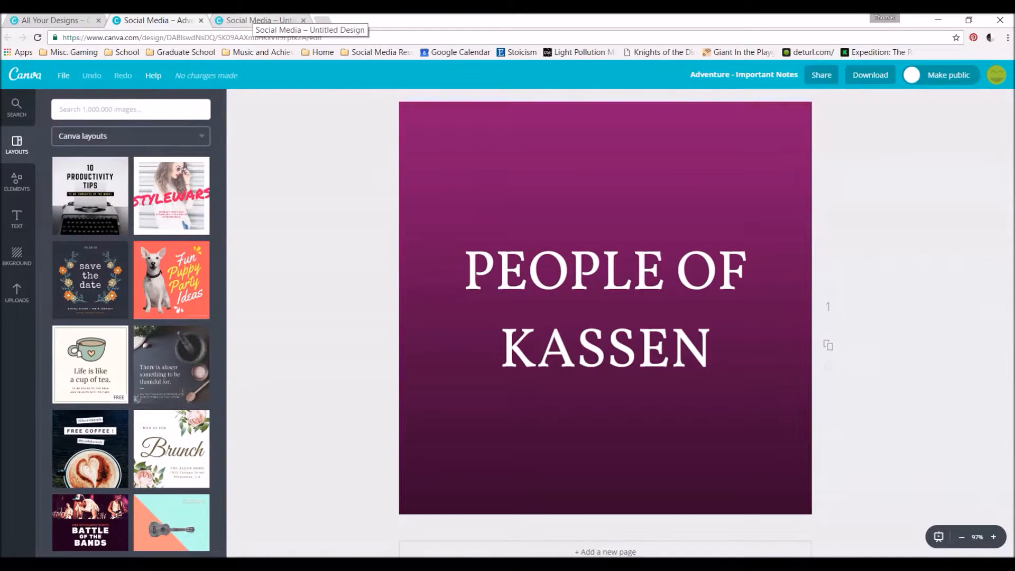
pyautogui.click(259, 20)
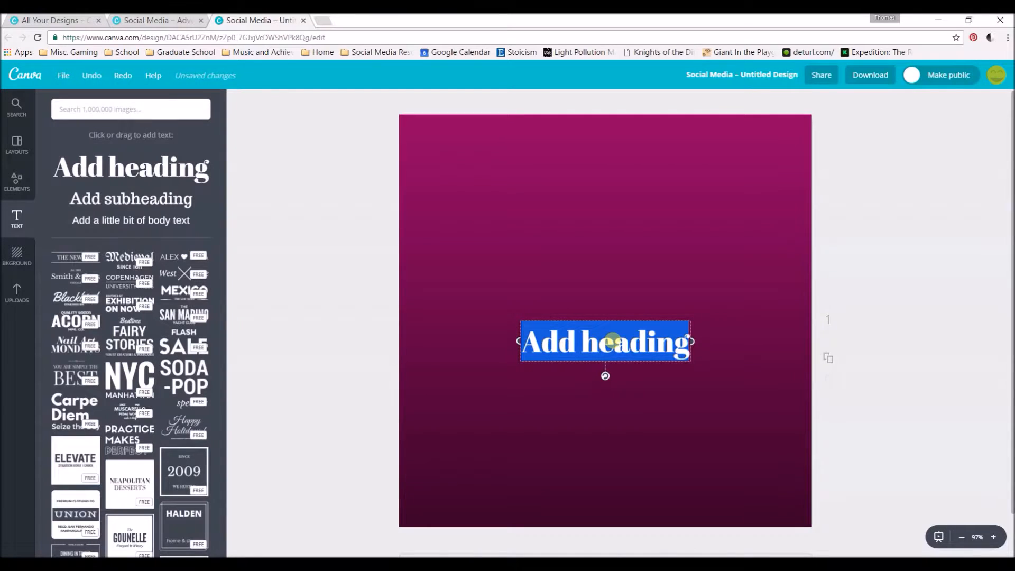
pyautogui.write('Creatures in the room')
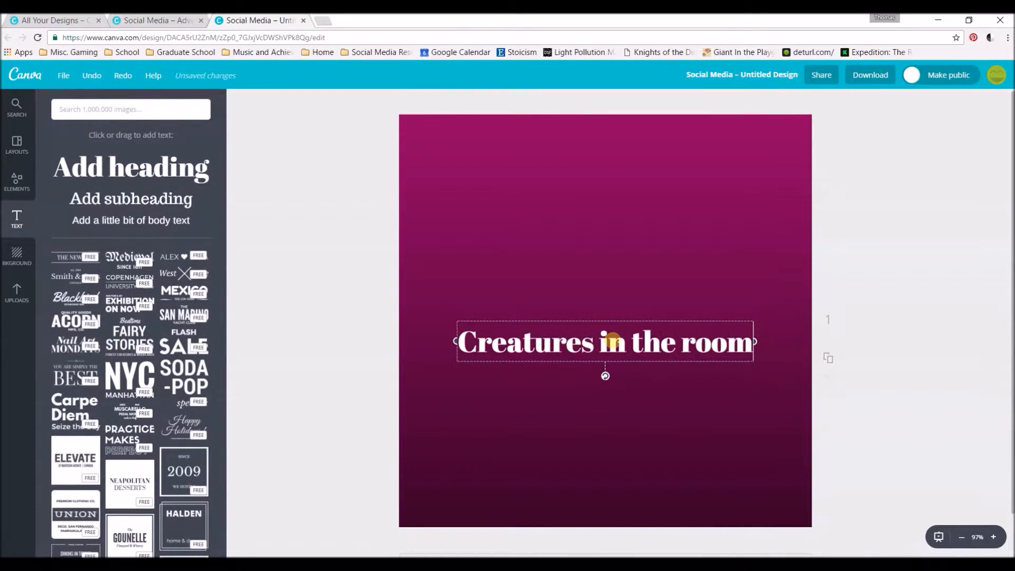
# - Move the heading slightly up to the vertical middle of the tile and deselect it
pyautogui.moveTo(690, 322)
pyautogui.mouseDown()
pyautogui.moveTo(703, 294)
pyautogui.moveTo(686, 308)
pyautogui.moveTo(696, 307)
pyautogui.mouseUp()
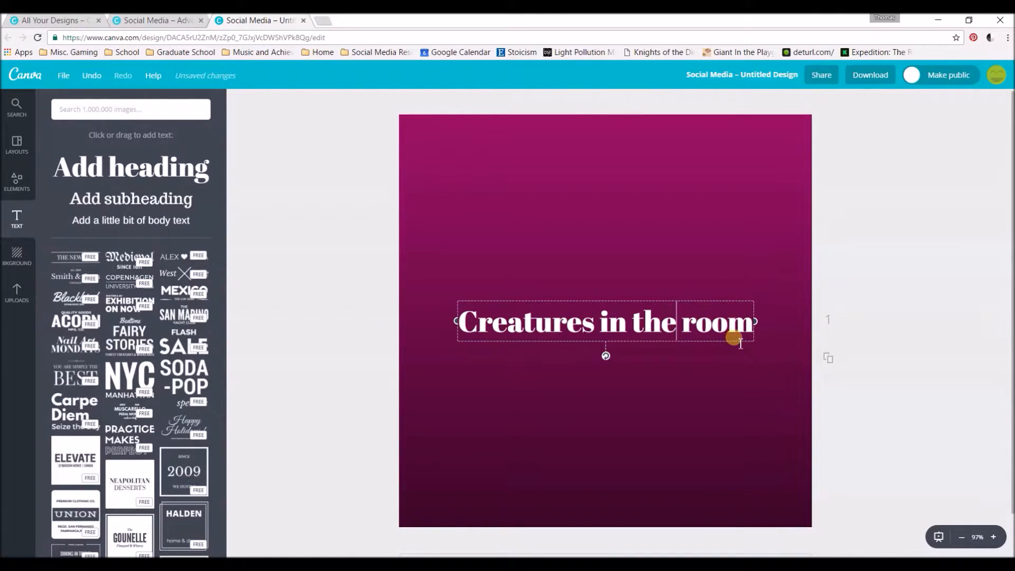
pyautogui.rightClick(672, 334)
pyautogui.click(659, 330)
pyautogui.click(306, 220)
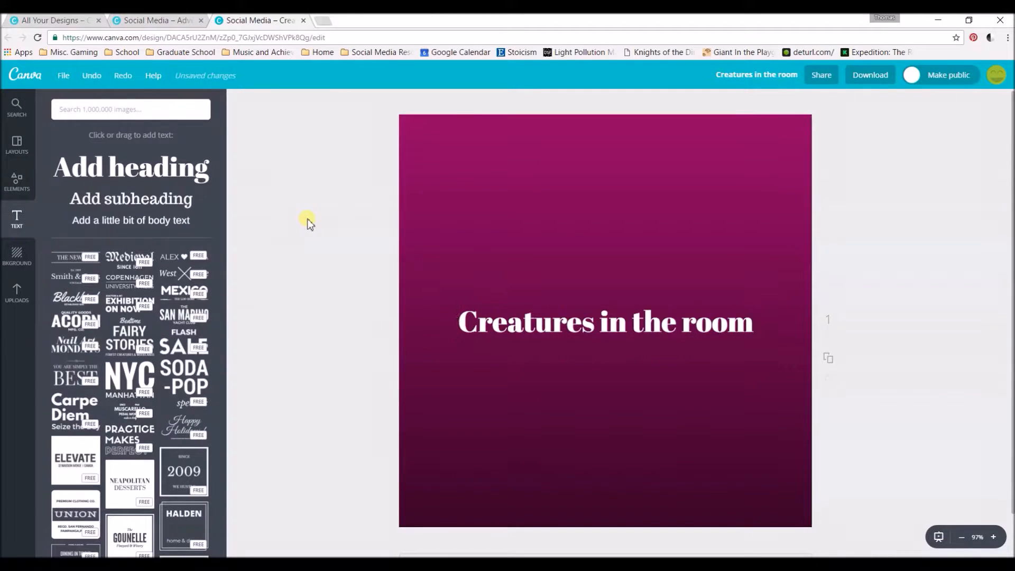
# - Check the reference heading's font and set the "Creatures in the room" heading to Vollkorn
pyautogui.click(555, 322)
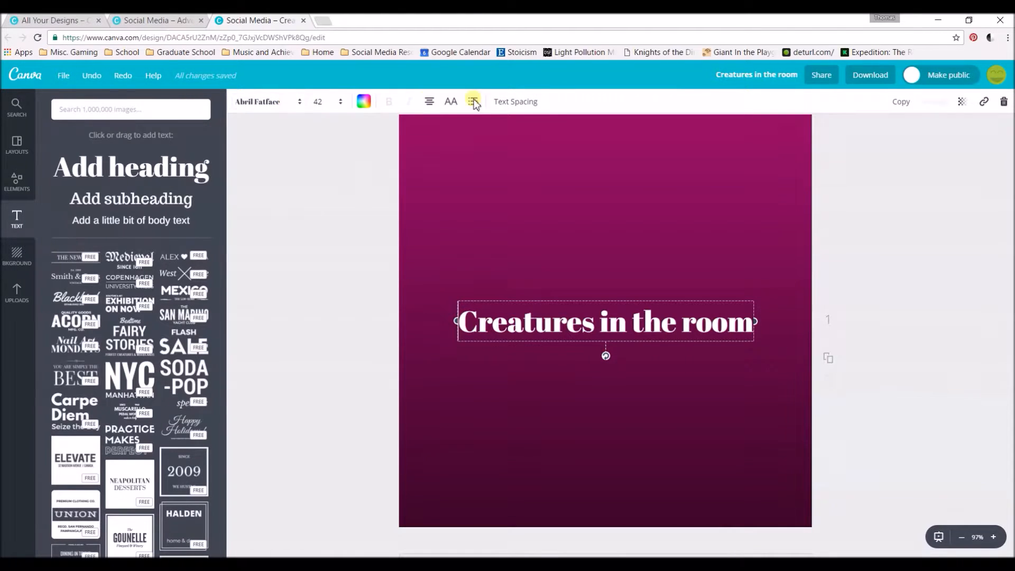
pyautogui.click(299, 103)
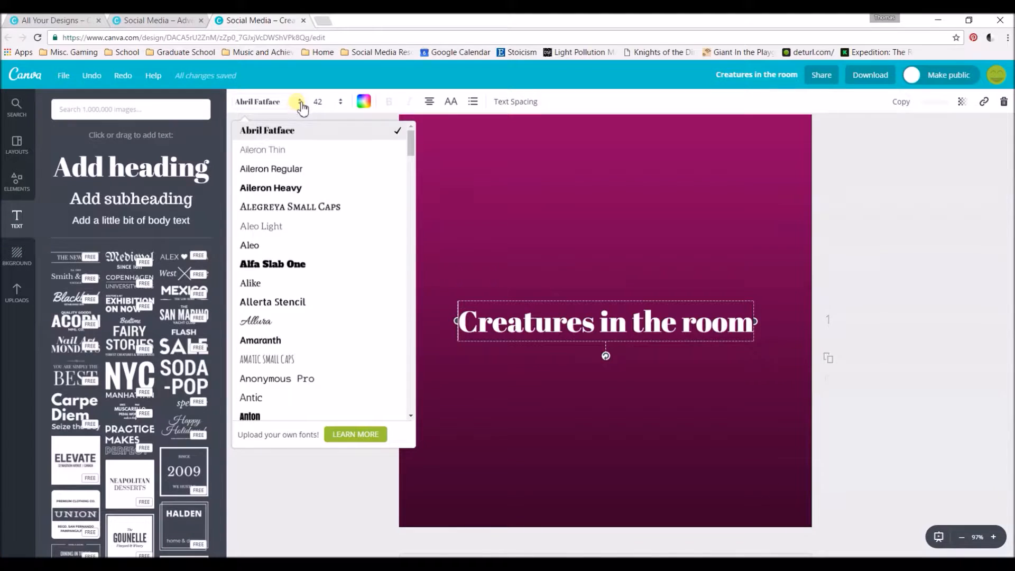
pyautogui.click(300, 103)
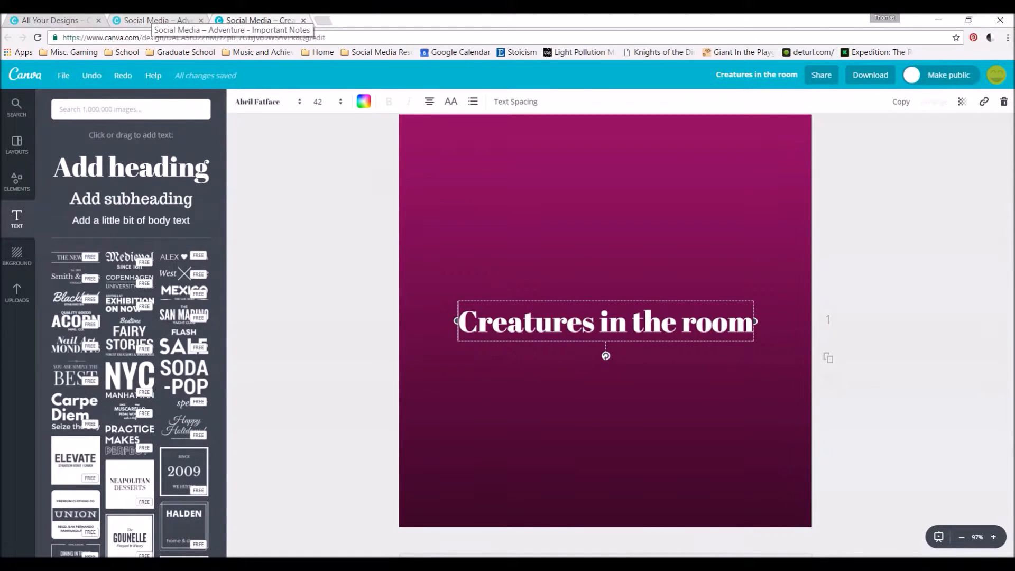
pyautogui.click(153, 20)
pyautogui.click(541, 290)
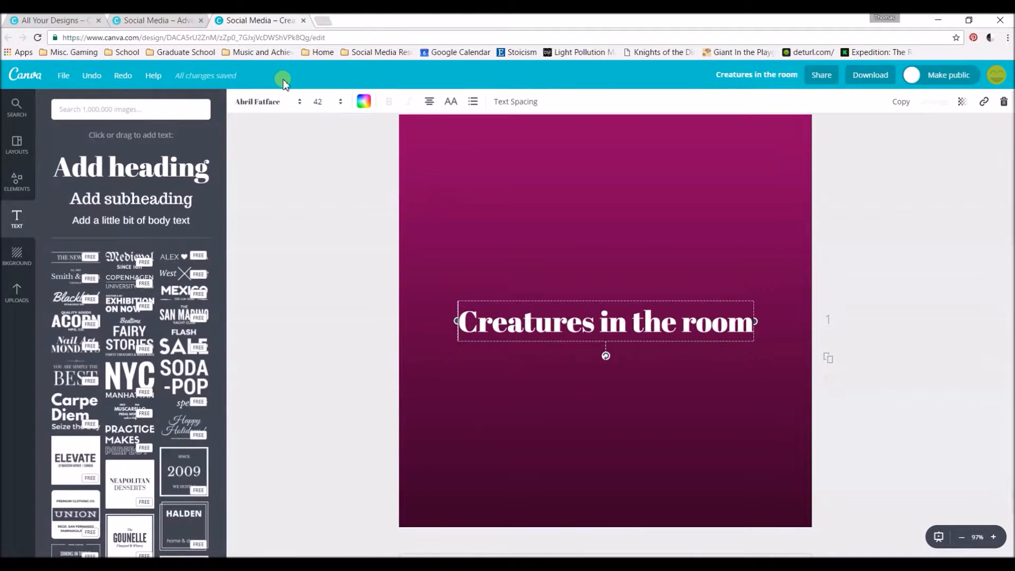
pyautogui.click(278, 102)
pyautogui.scroll(-8, 349, 259)
pyautogui.scroll(-5, 369, 290)
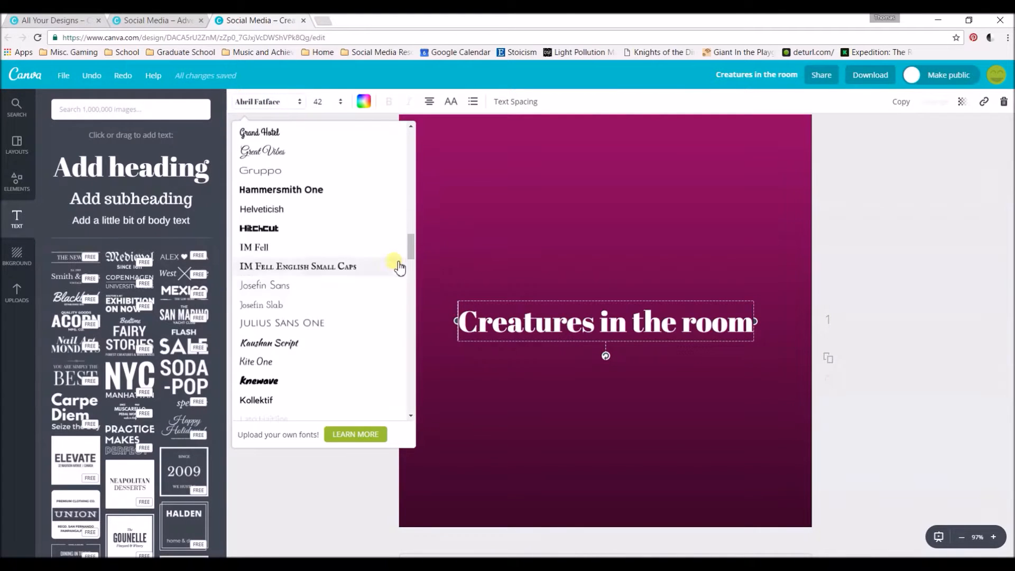
pyautogui.moveTo(406, 245); pyautogui.dragTo(411, 388)
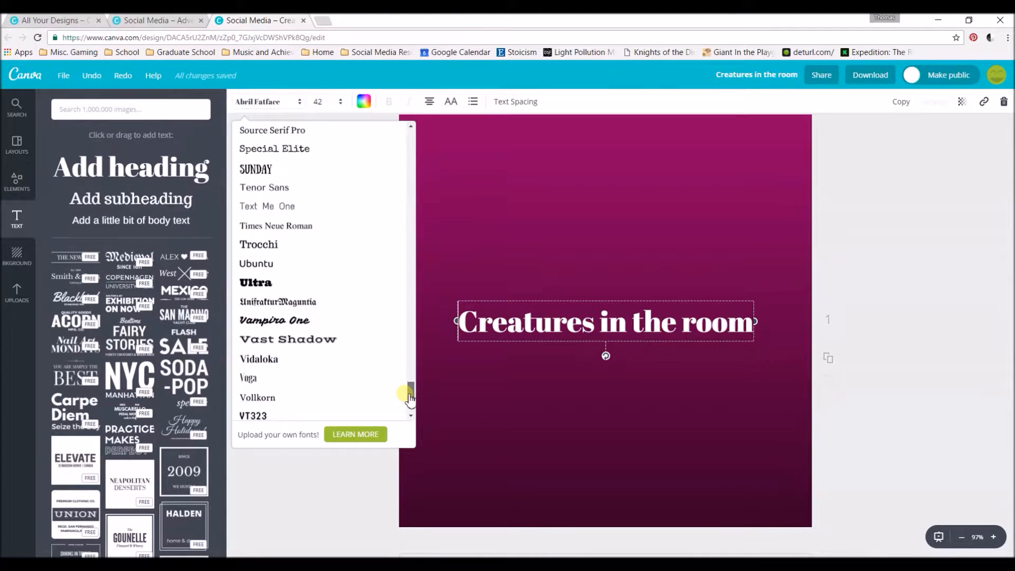
pyautogui.click(341, 396)
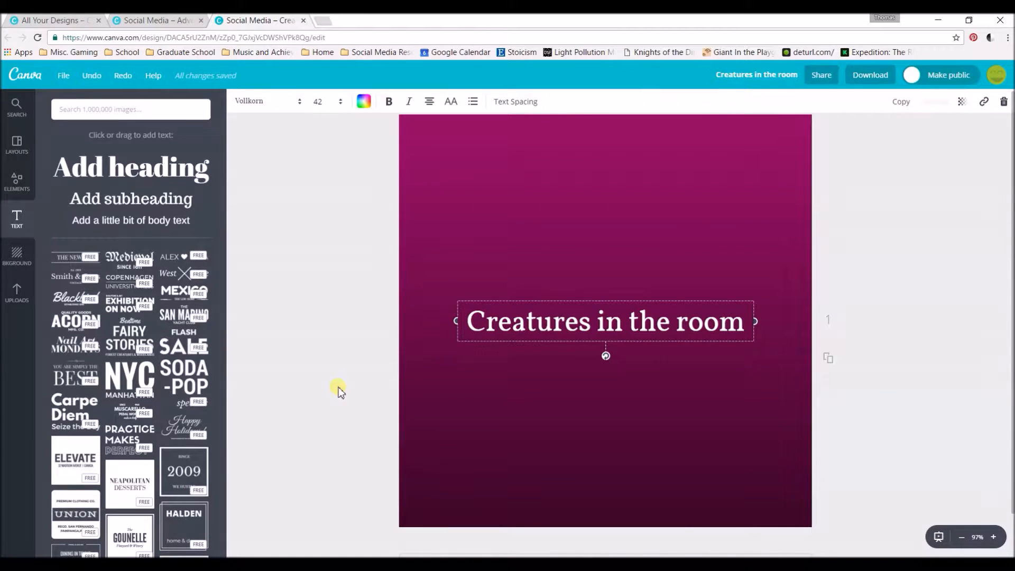
# - Compare the text formatting with the reference design and set the "Creatures in the room" heading to uppercase
pyautogui.click(157, 21)
pyautogui.click(577, 312)
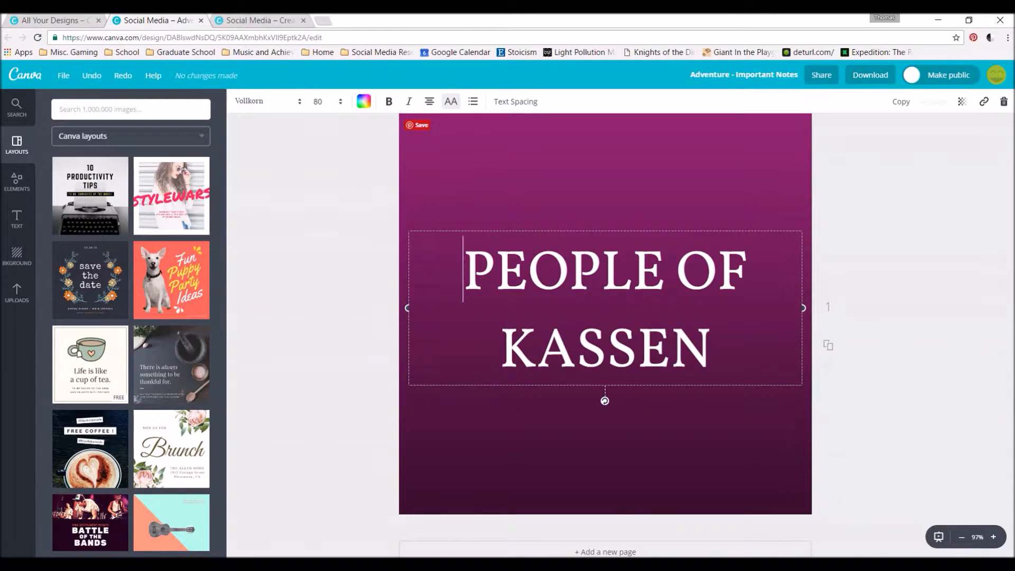
pyautogui.click(280, 21)
pyautogui.click(560, 321)
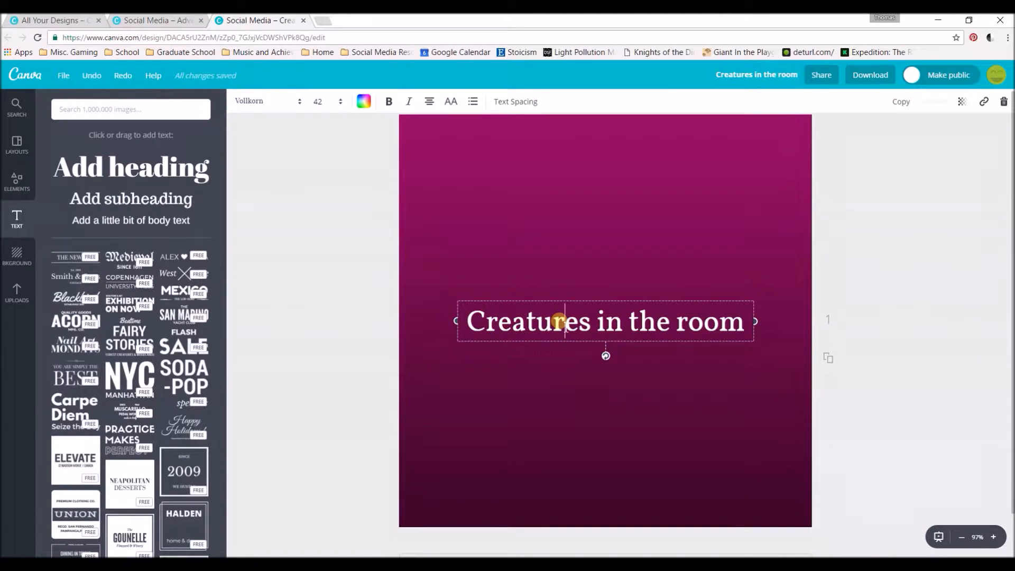
pyautogui.click(450, 102)
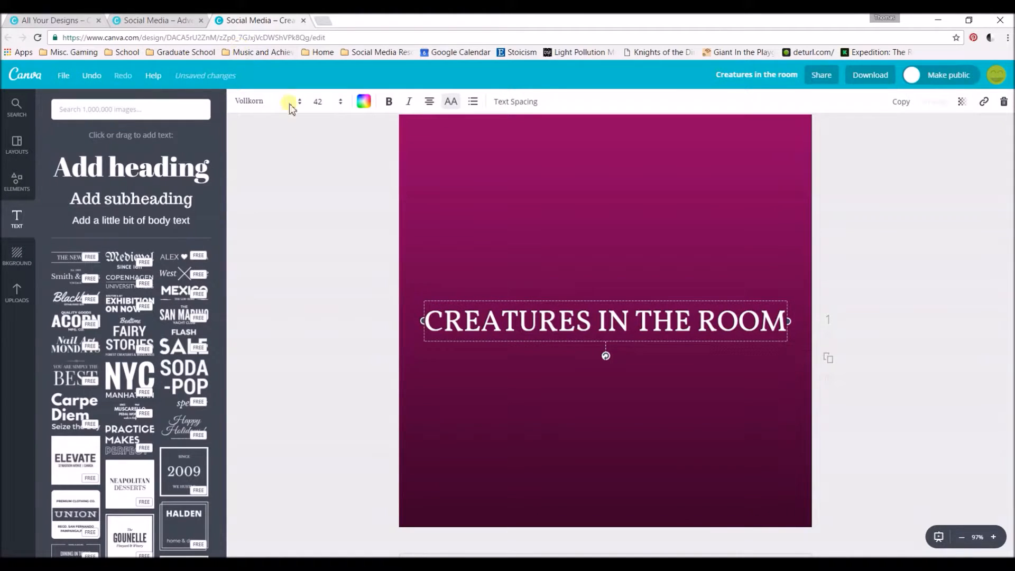
# - Set the heading's font size to 72 and center the two-line text on the tile
pyautogui.click(333, 102)
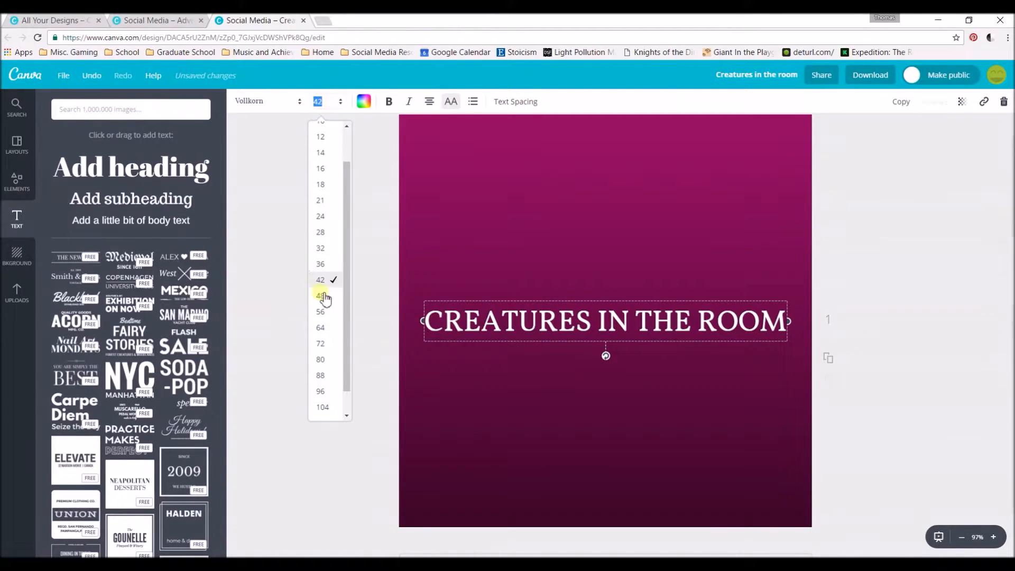
pyautogui.click(336, 345)
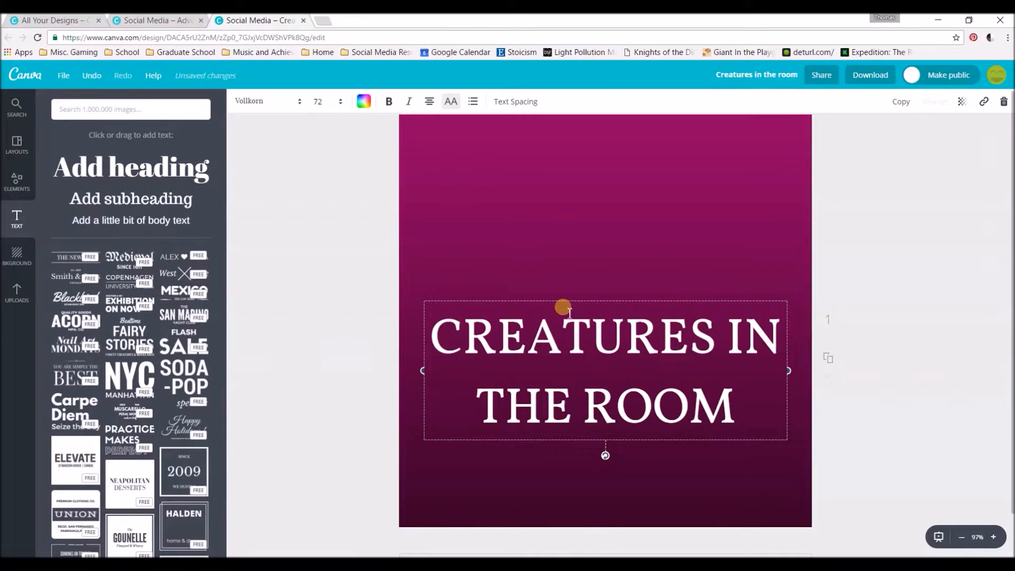
pyautogui.moveTo(608, 308)
pyautogui.mouseDown()
pyautogui.moveTo(604, 247)
pyautogui.moveTo(602, 272)
pyautogui.moveTo(592, 258)
pyautogui.mouseUp()
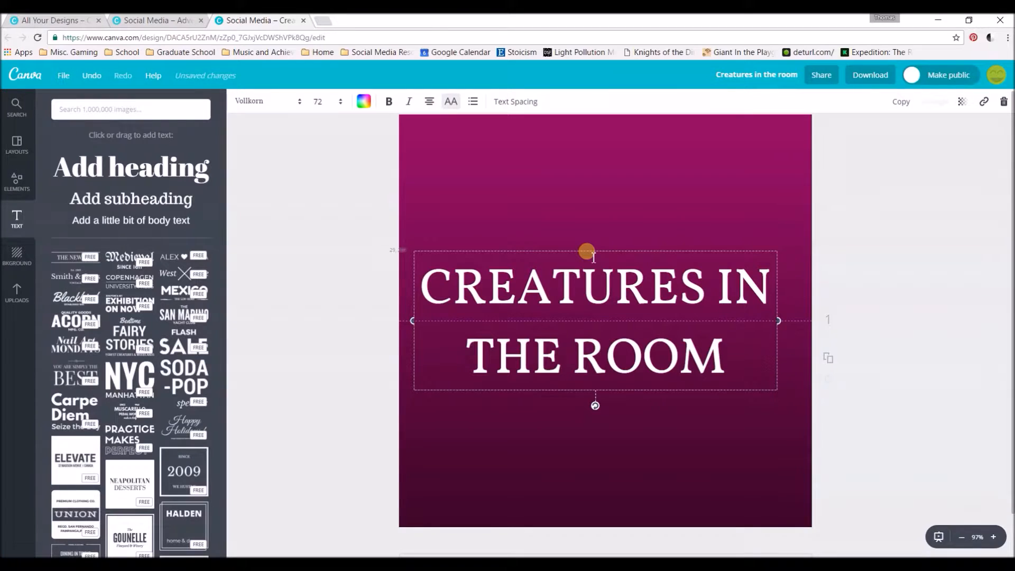
pyautogui.moveTo(593, 257); pyautogui.dragTo(602, 257)
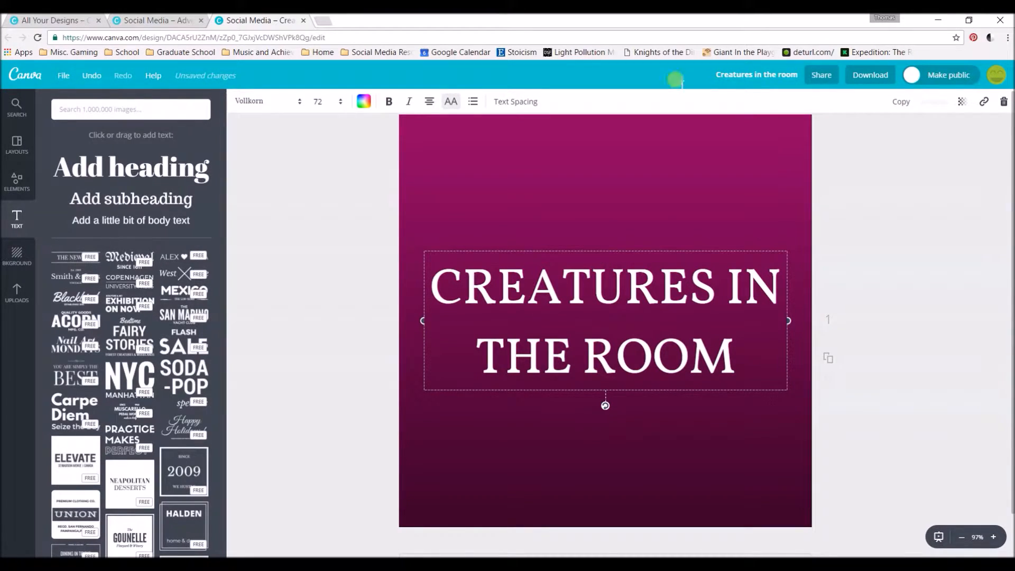
# - Download the finished design as a PNG and show the file in its folder
pyautogui.click(870, 76)
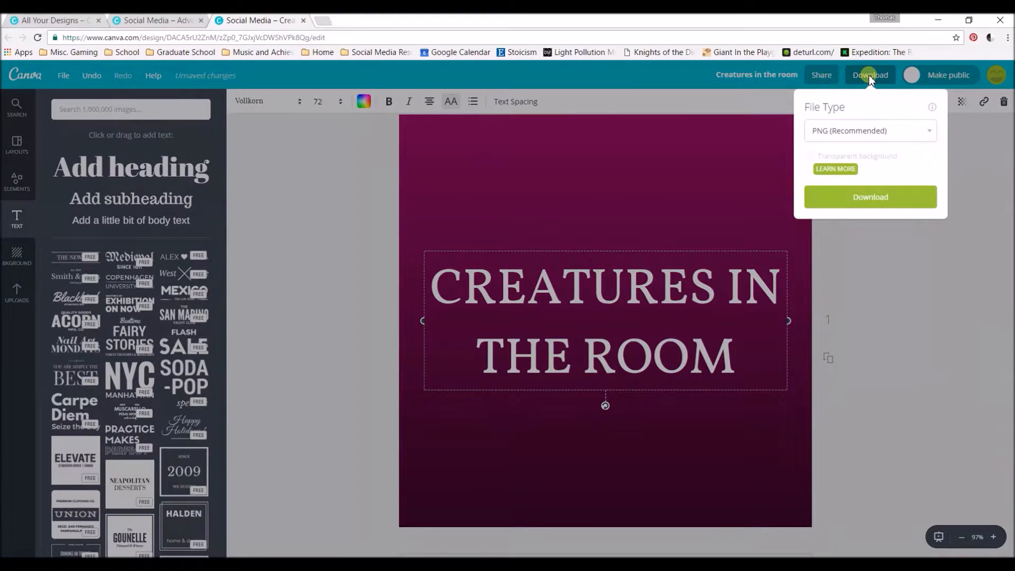
pyautogui.click(868, 195)
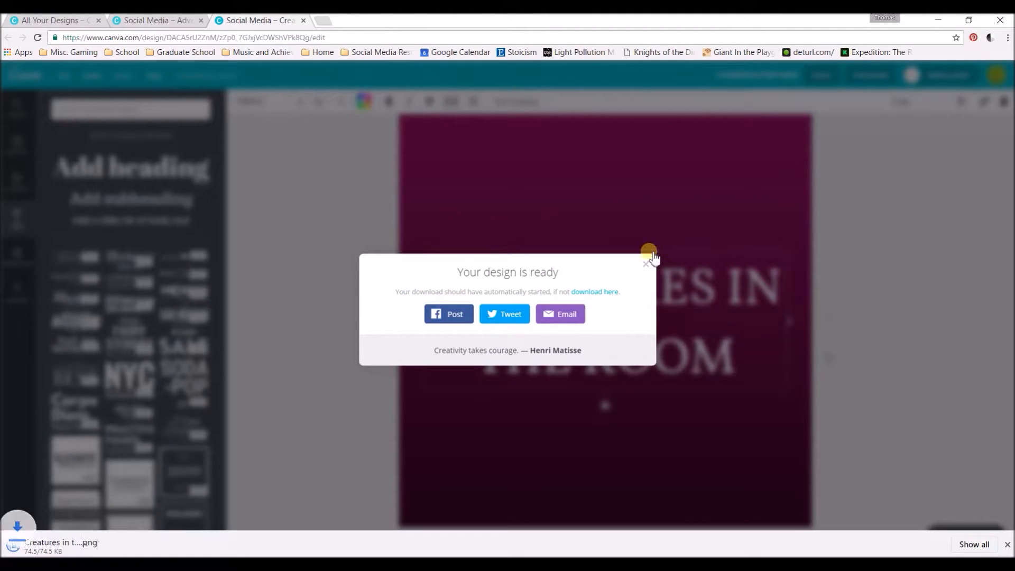
pyautogui.click(645, 264)
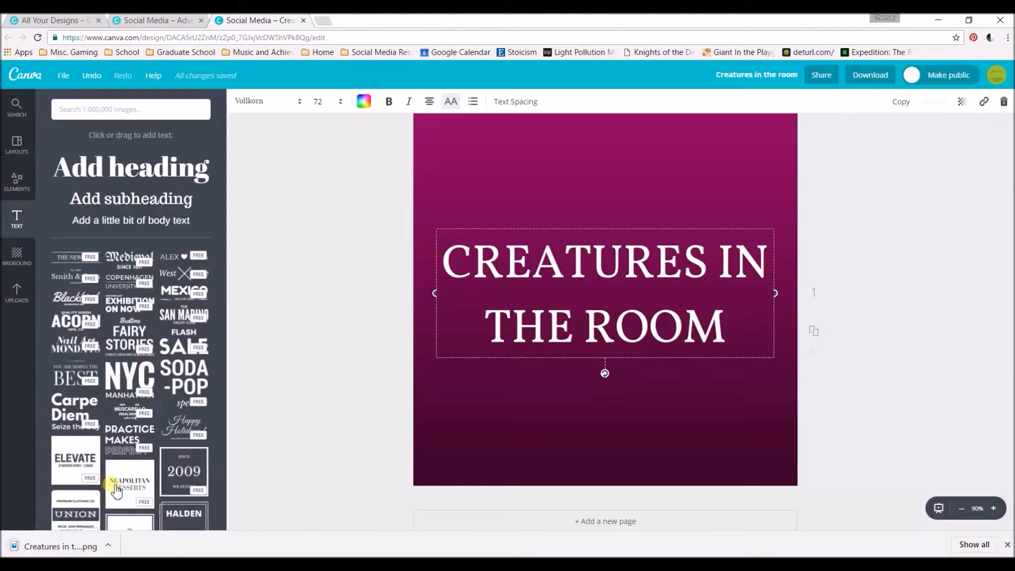
pyautogui.click(108, 544)
pyautogui.click(125, 507)
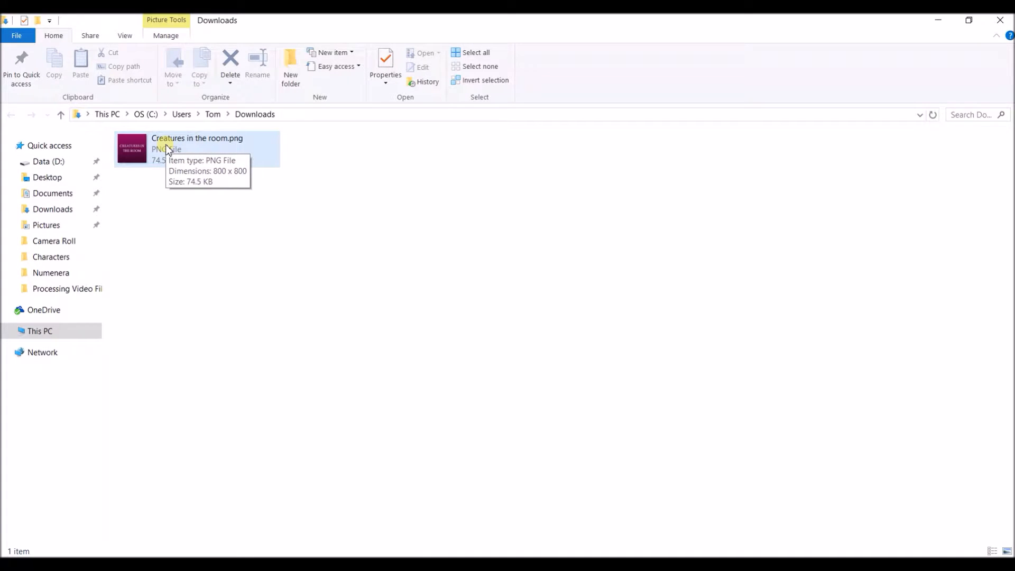
# - Place Creatures in the room.png on the MapTool map, set its size to Large and move it beside the middle PEOPLE OF KASSEN tile
pyautogui.moveTo(167, 148); pyautogui.dragTo(616, 325)
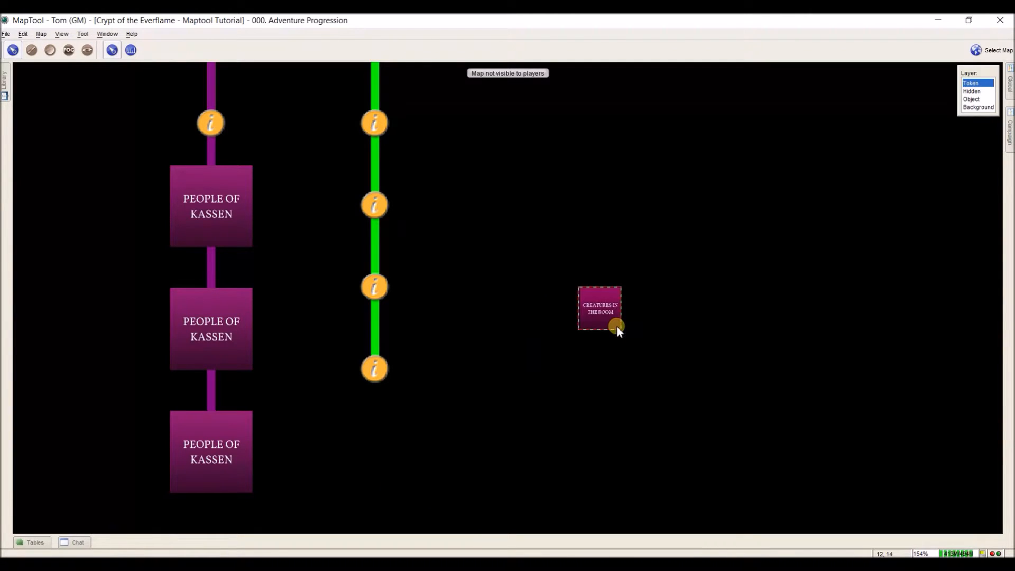
pyautogui.rightClick(603, 313)
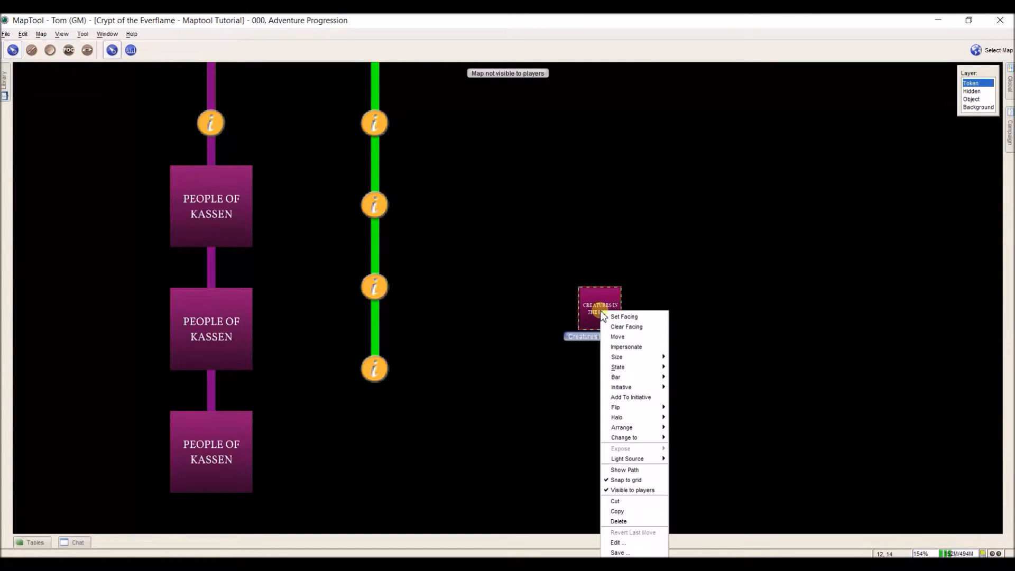
pyautogui.moveTo(621, 357)
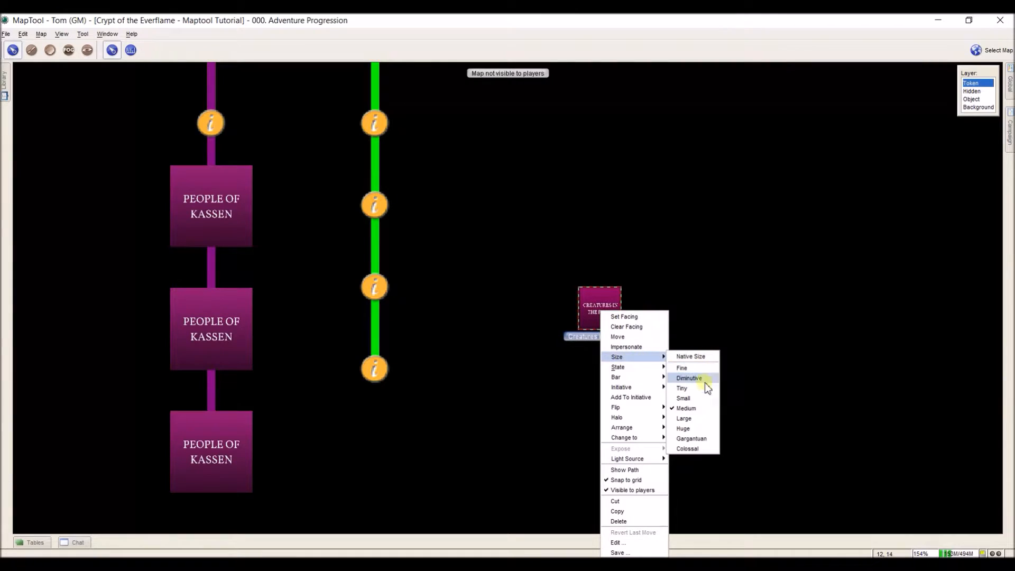
pyautogui.click(694, 419)
pyautogui.moveTo(627, 341); pyautogui.dragTo(127, 362)
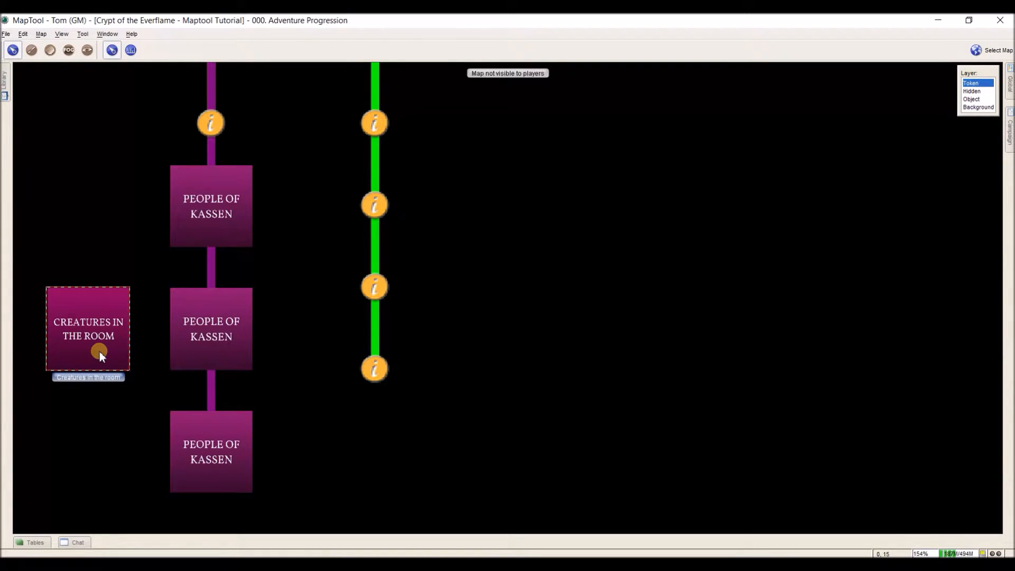
# - Delete the CREATURES IN THE ROOM token from the Adventure Progression map
pyautogui.press('Delete')
pyautogui.click(450, 314)
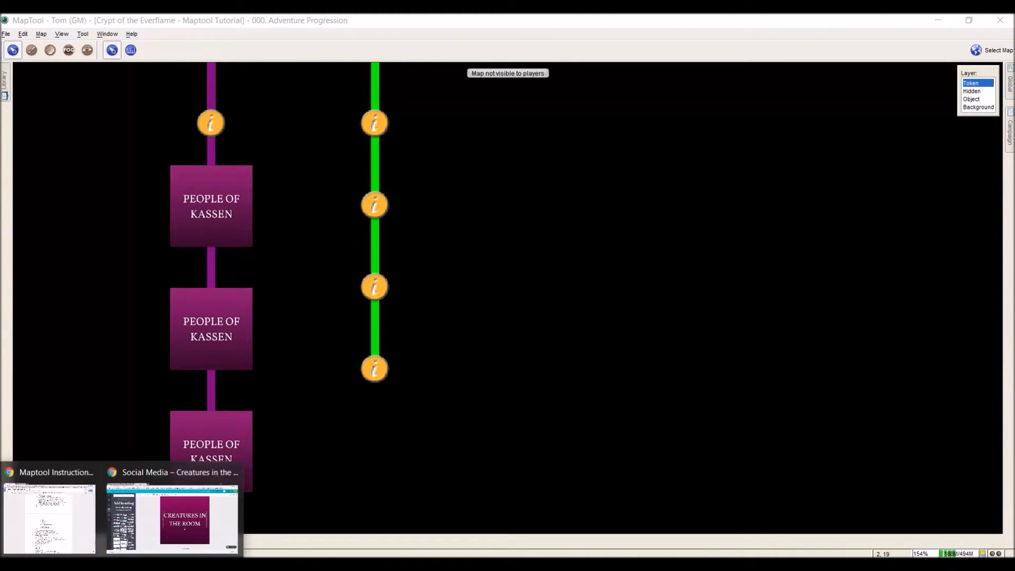
# - Switch back to Canva and delete the heading and the magenta gradient background from the tile design
pyautogui.click(161, 524)
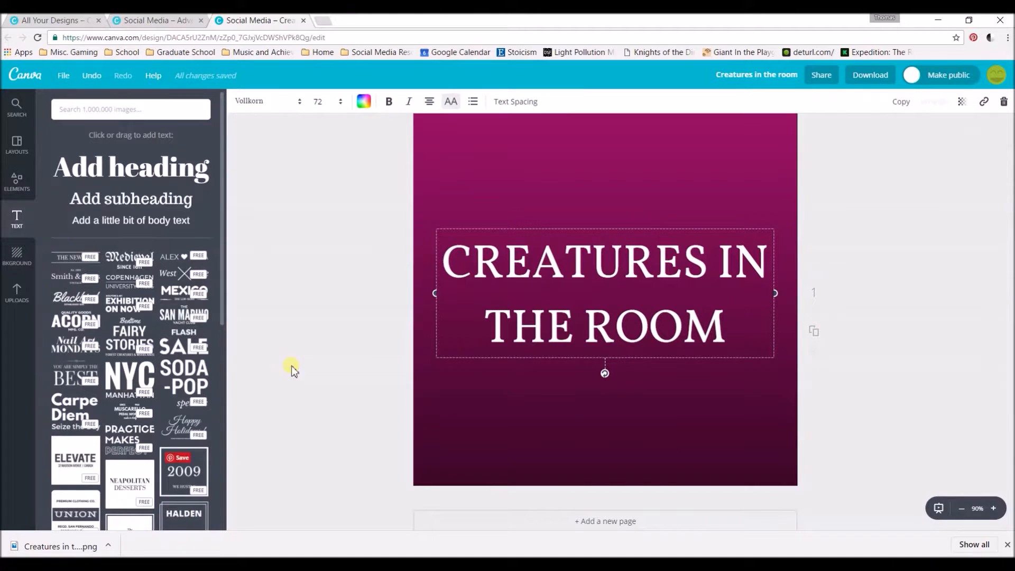
pyautogui.click(537, 164)
pyautogui.click(566, 245)
pyautogui.click(574, 231)
pyautogui.click(577, 229)
pyautogui.press('Delete')
pyautogui.click(456, 156)
pyautogui.press('Delete')
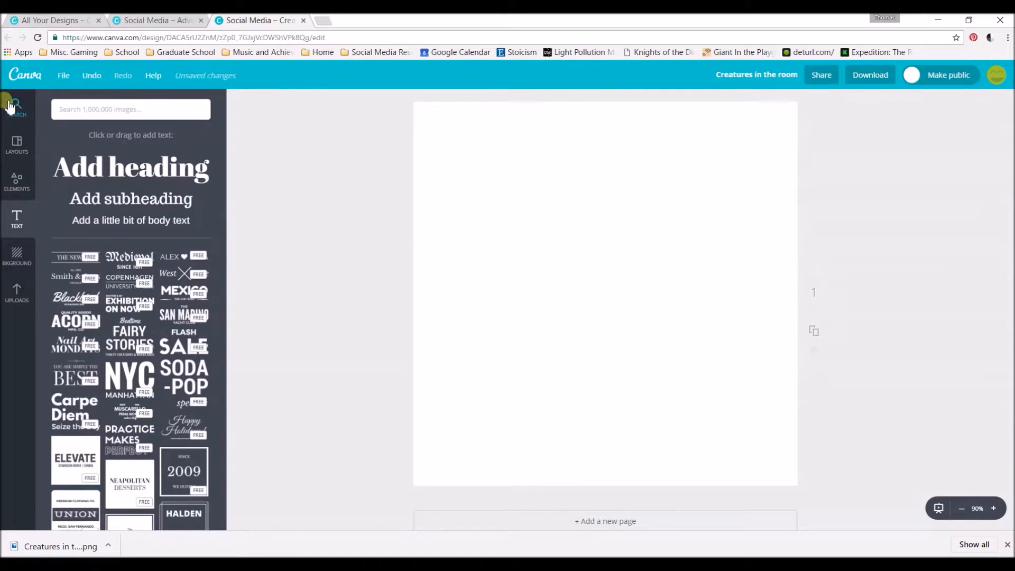
# - Close the Adventure - Important Notes reference design and return to the overview of all designs
pyautogui.click(201, 20)
pyautogui.click(550, 104)
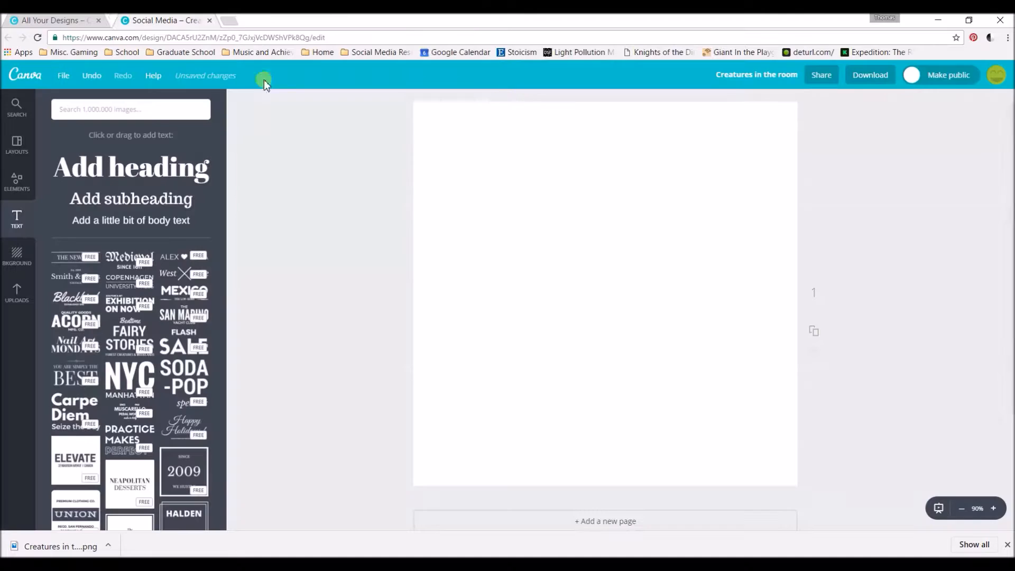
pyautogui.click(51, 21)
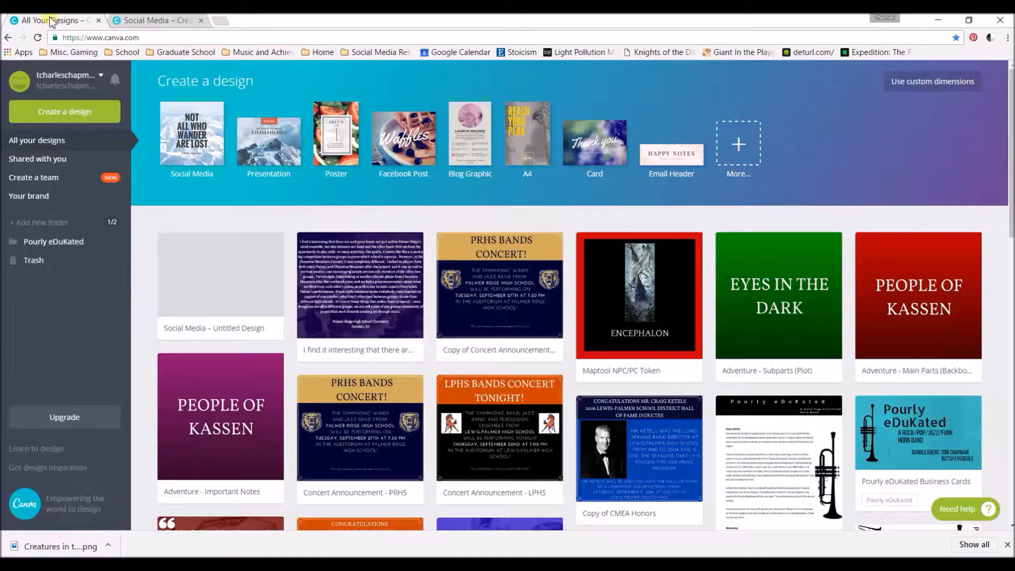
# - Open the Maptool NPC/PC Token design as a reference and give the Creatures in the room design a dark red background (a20004)
pyautogui.click(631, 303)
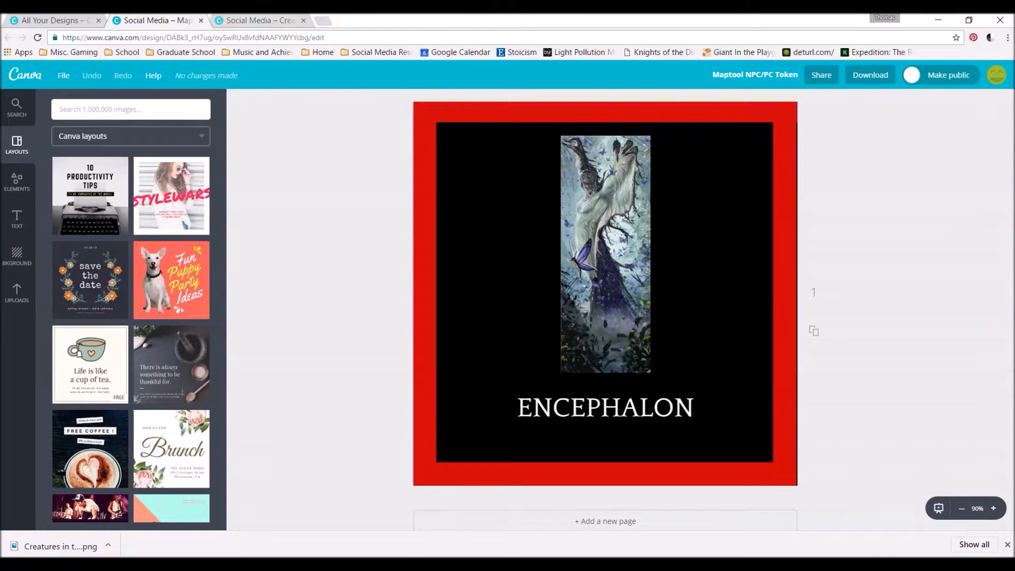
pyautogui.hotkey('ctrl', 'Tab')
pyautogui.click(15, 258)
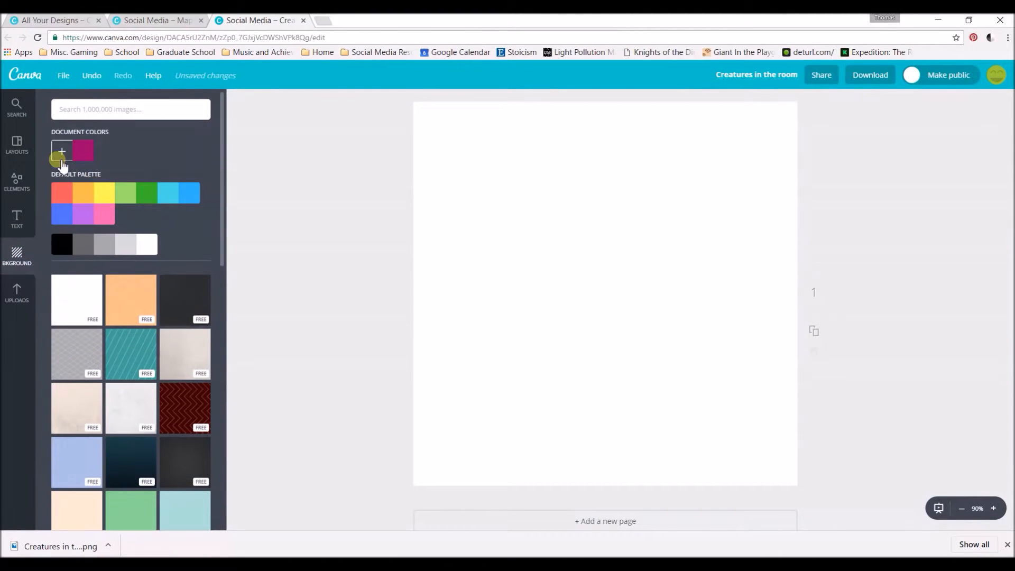
pyautogui.click(62, 157)
pyautogui.moveTo(147, 183); pyautogui.dragTo(184, 213)
pyautogui.moveTo(111, 273); pyautogui.dragTo(108, 273)
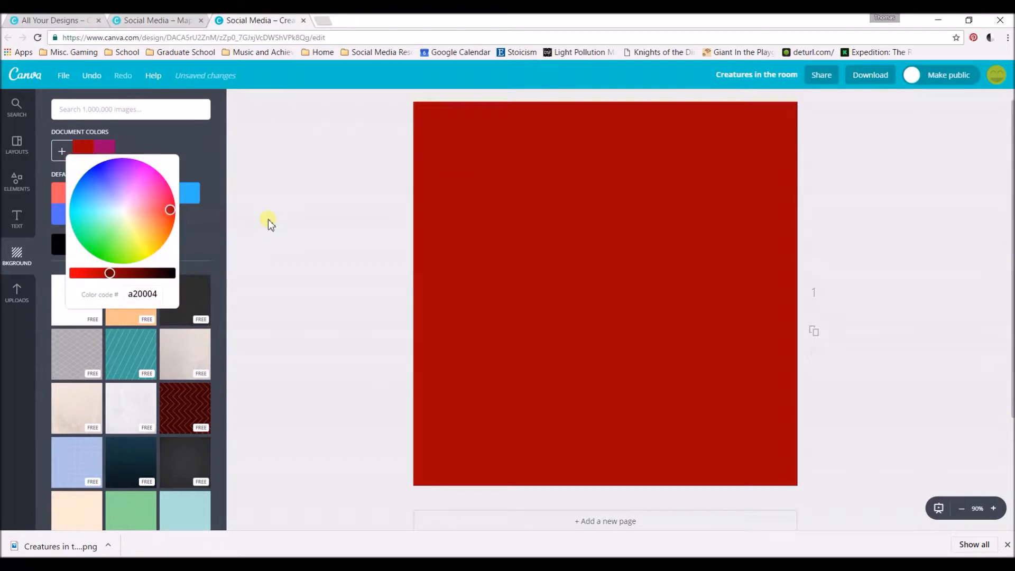
pyautogui.click(267, 220)
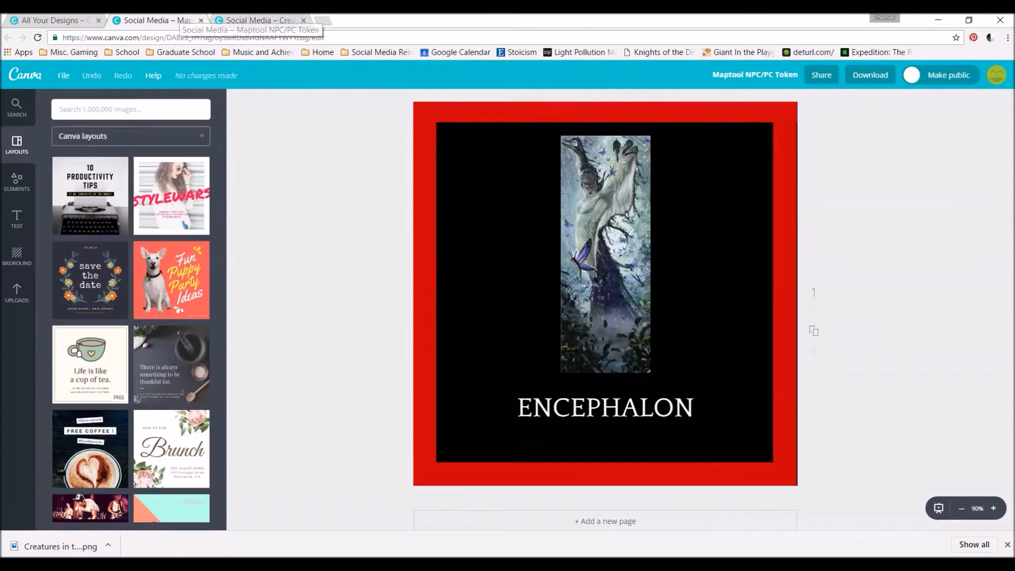
# - Check the reference token's border and add a square shape on top of the red background in the Creatures in the room design
pyautogui.click(182, 22)
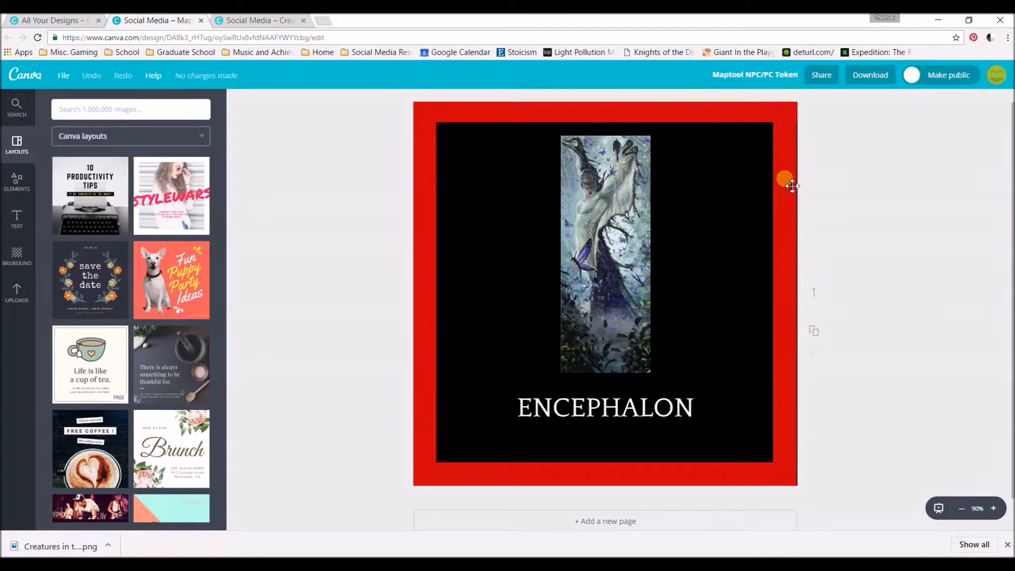
pyautogui.click(267, 21)
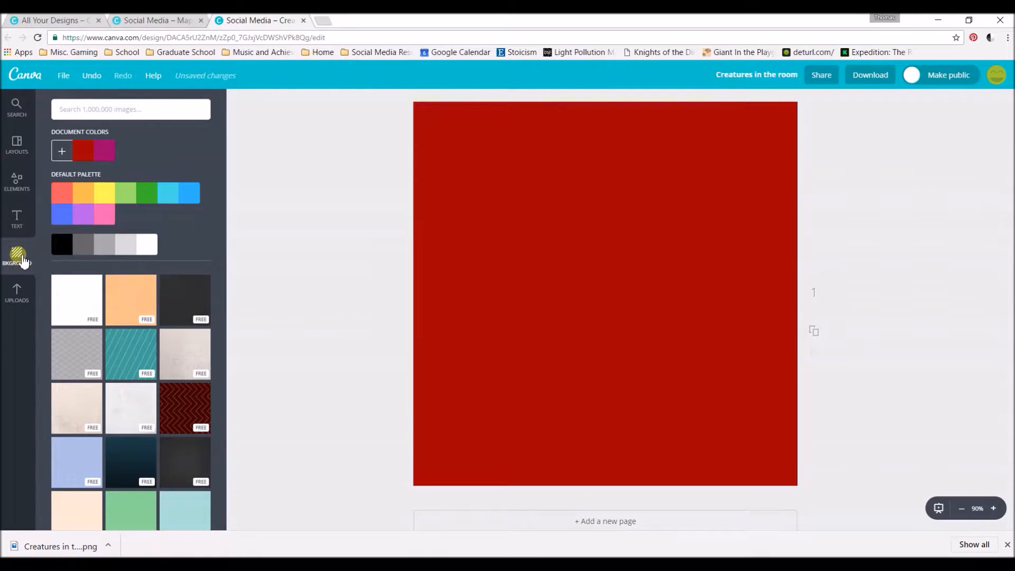
pyautogui.click(20, 185)
pyautogui.click(74, 239)
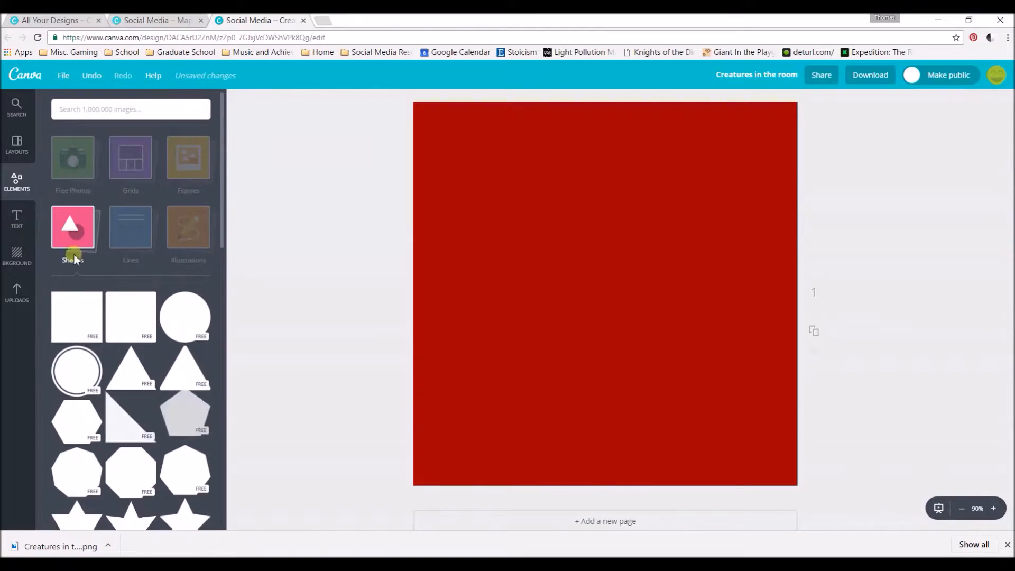
pyautogui.click(79, 327)
pyautogui.click(507, 294)
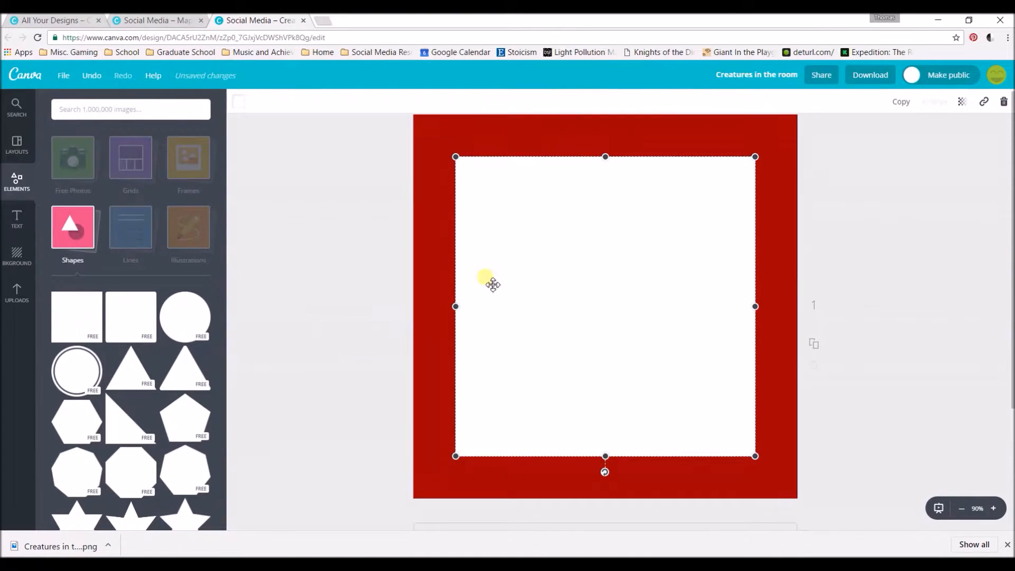
pyautogui.click(303, 279)
pyautogui.click(624, 281)
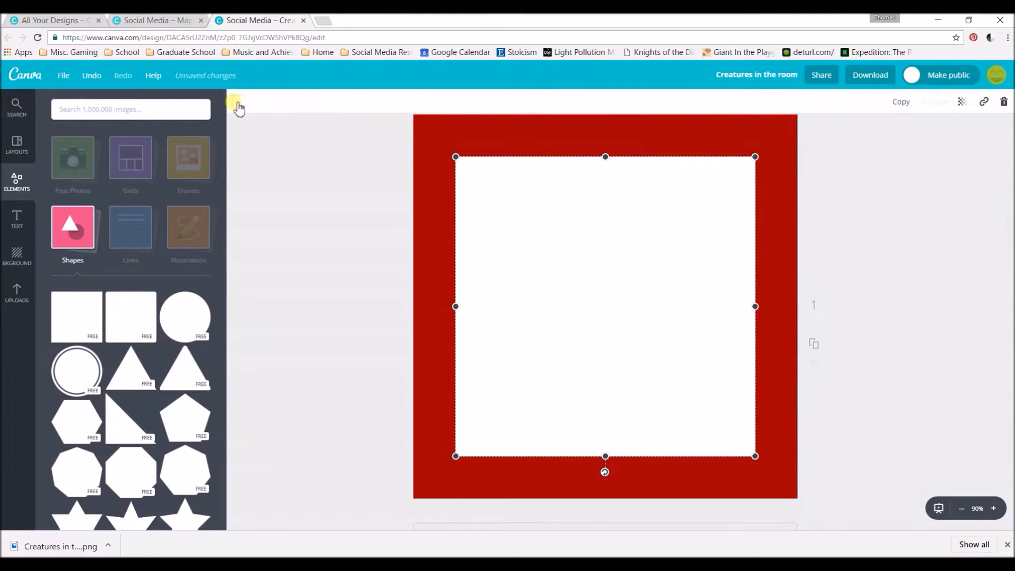
# - Colour the square black, enlarge it and centre it so that an even red border frames it
pyautogui.click(237, 104)
pyautogui.click(250, 238)
pyautogui.moveTo(520, 252); pyautogui.dragTo(496, 222)
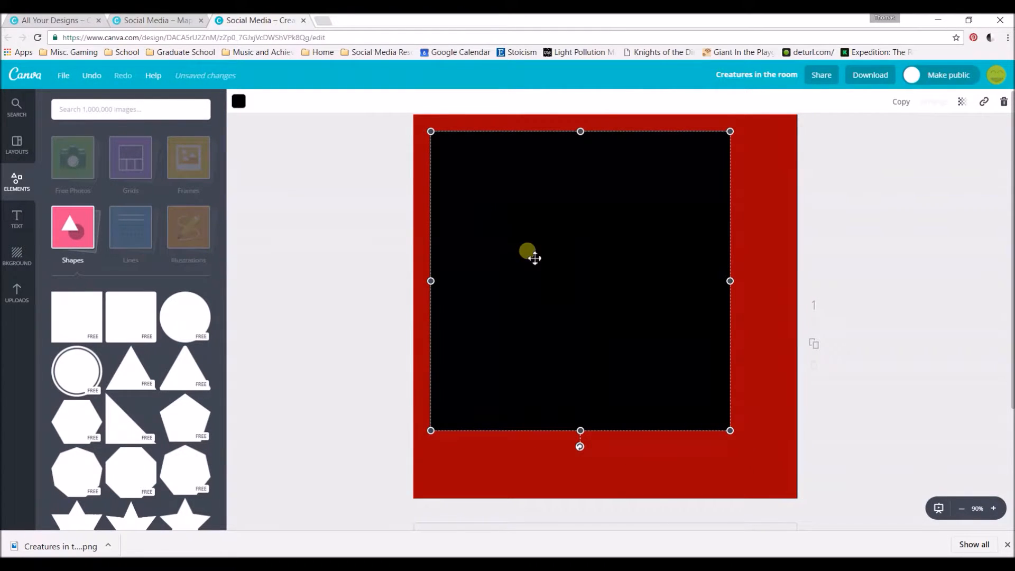
pyautogui.moveTo(730, 431); pyautogui.dragTo(762, 479)
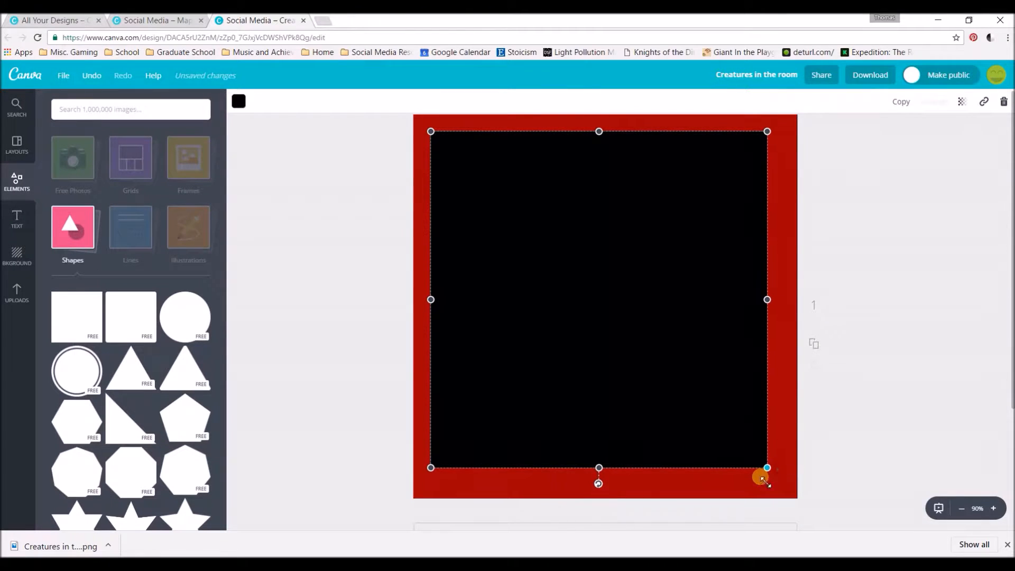
pyautogui.moveTo(592, 306); pyautogui.dragTo(606, 319)
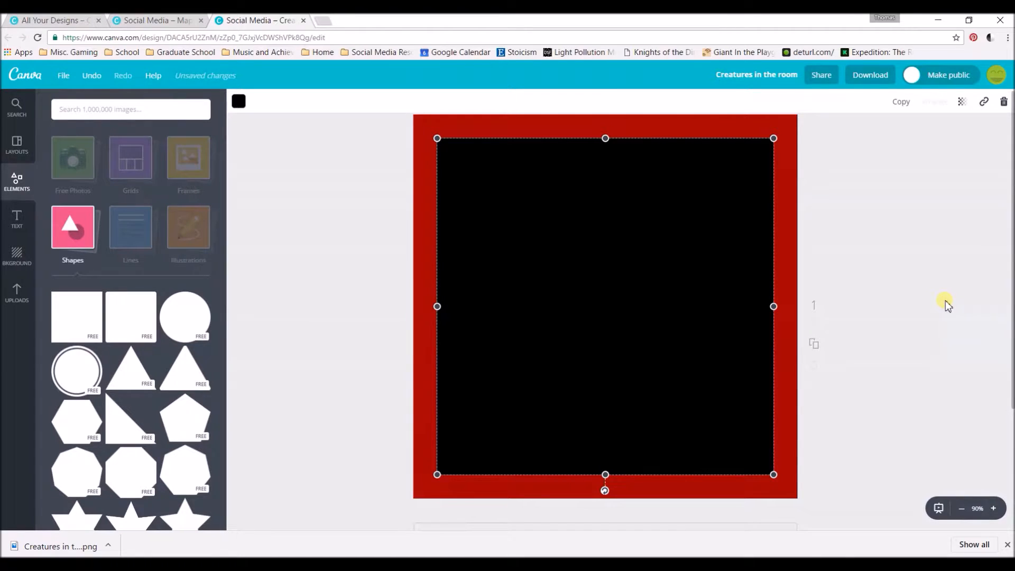
pyautogui.click(937, 238)
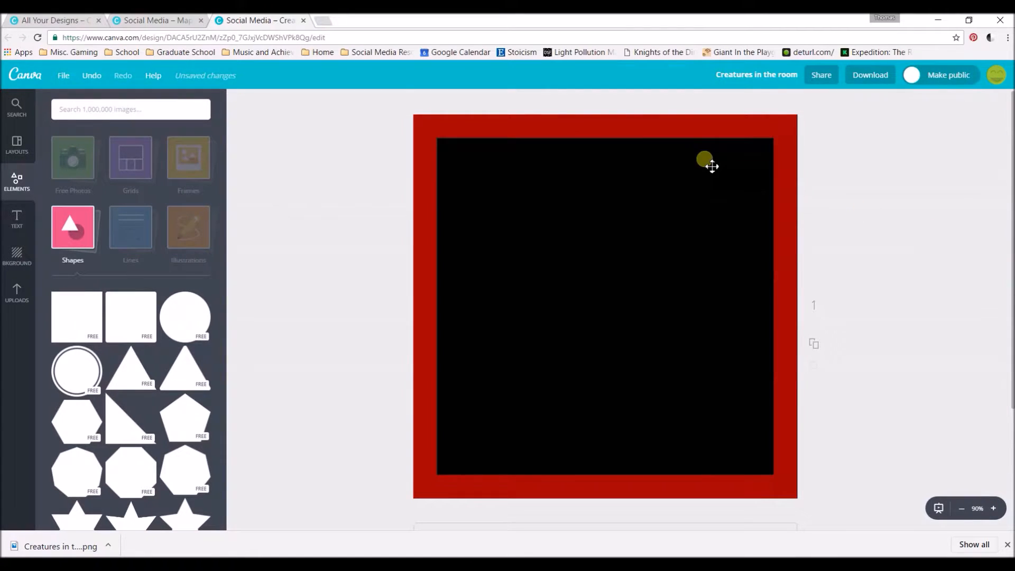
pyautogui.moveTo(666, 218)
pyautogui.mouseDown()
pyautogui.moveTo(674, 212)
pyautogui.moveTo(664, 214)
pyautogui.moveTo(671, 225)
pyautogui.mouseUp()
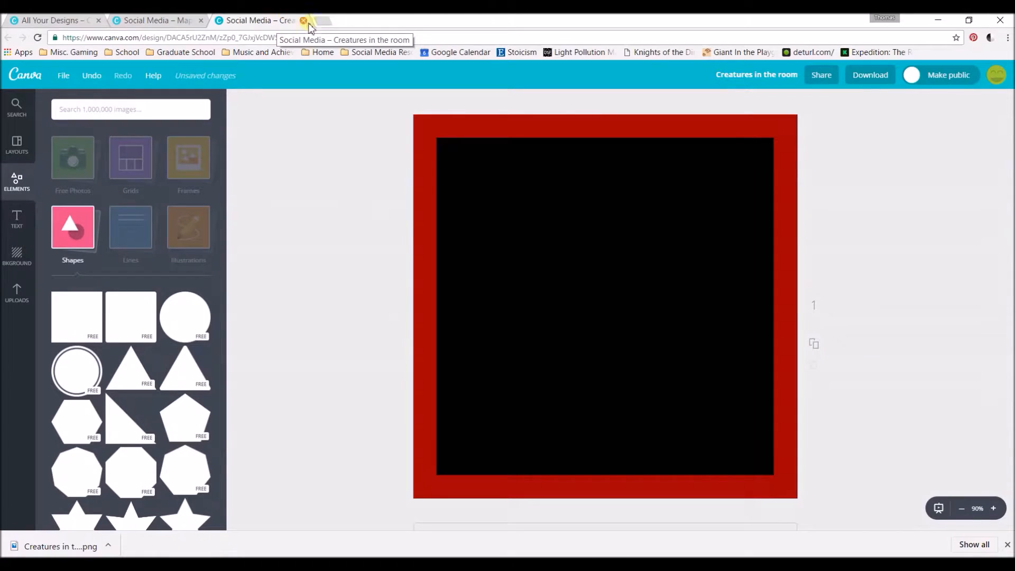
# - Search the web for "fantasy skeleton" and open the picture of the skeleton holding a sword at full size
pyautogui.click(323, 22)
pyautogui.write('fa')
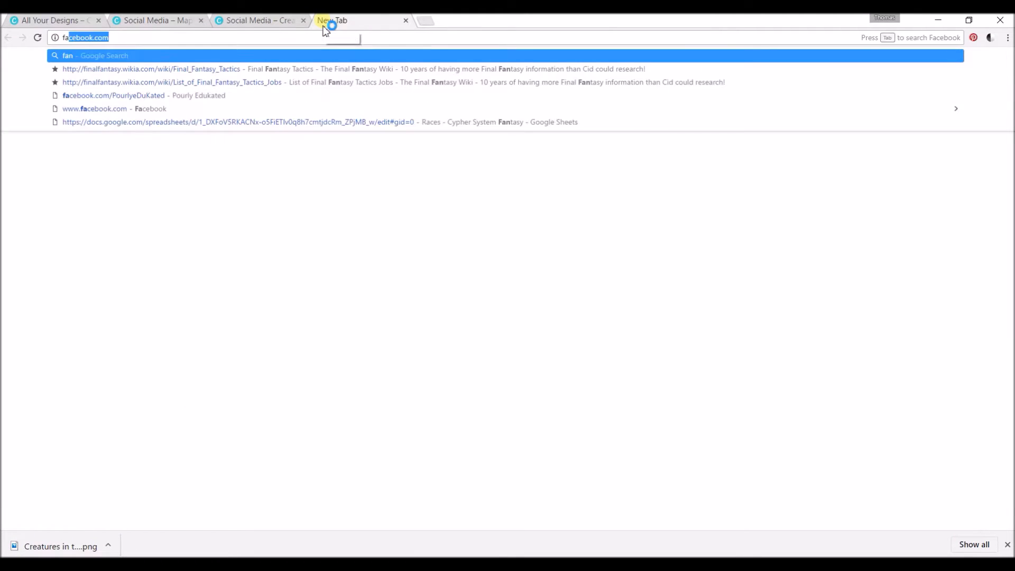
pyautogui.write('ntasy skeleto')
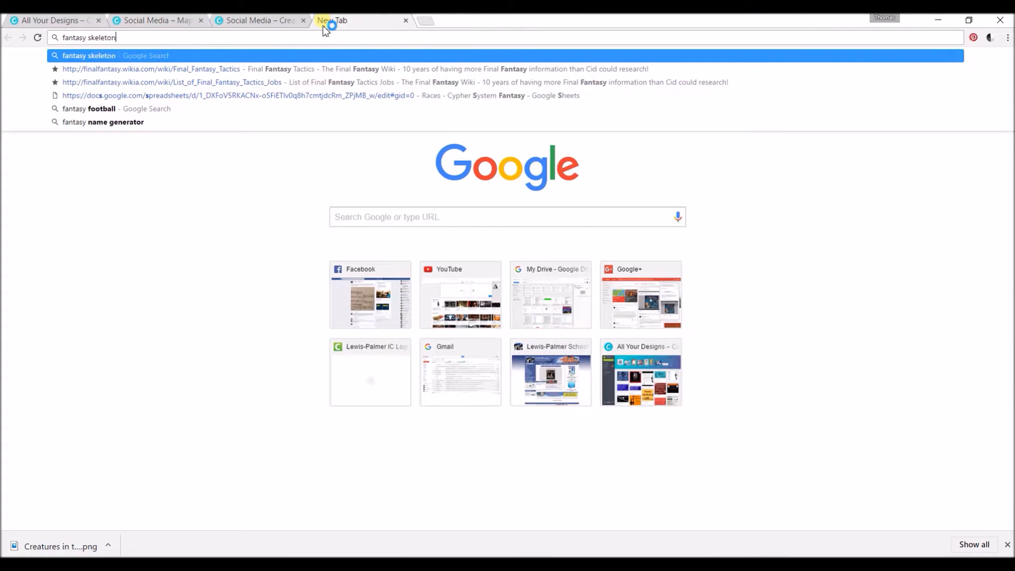
pyautogui.write('n')
pyautogui.press('Return')
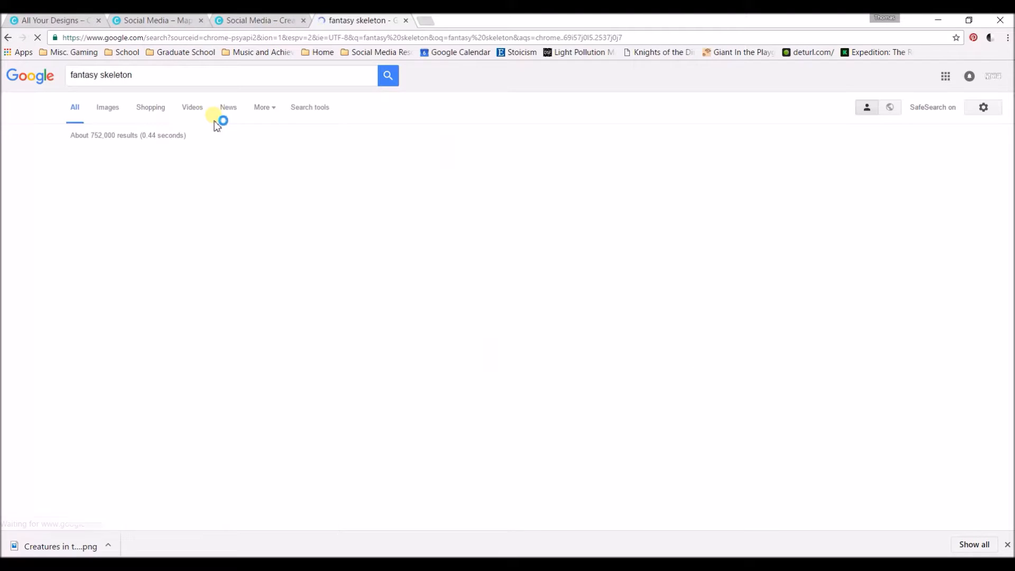
pyautogui.click(1007, 545)
pyautogui.click(88, 207)
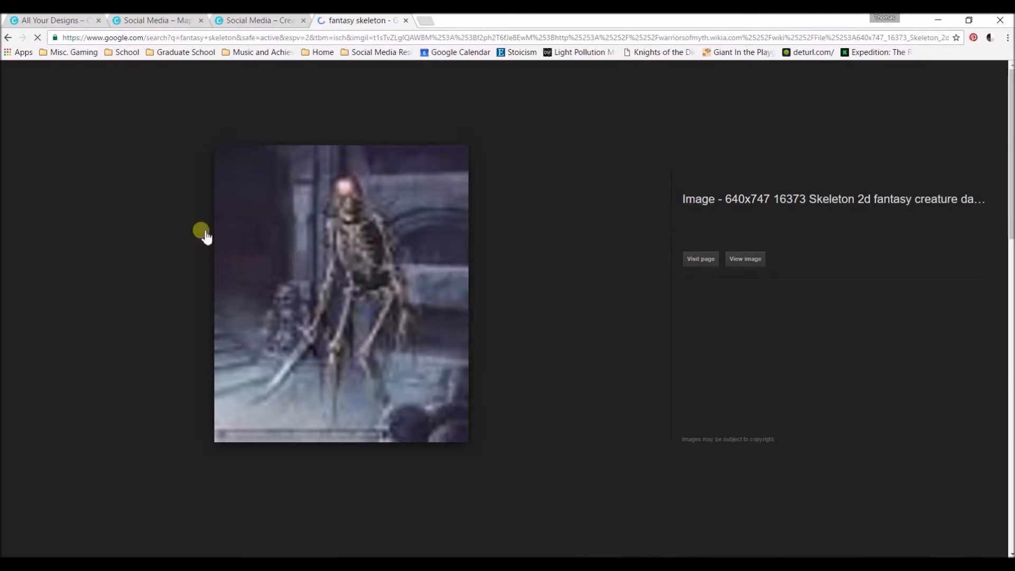
pyautogui.click(738, 260)
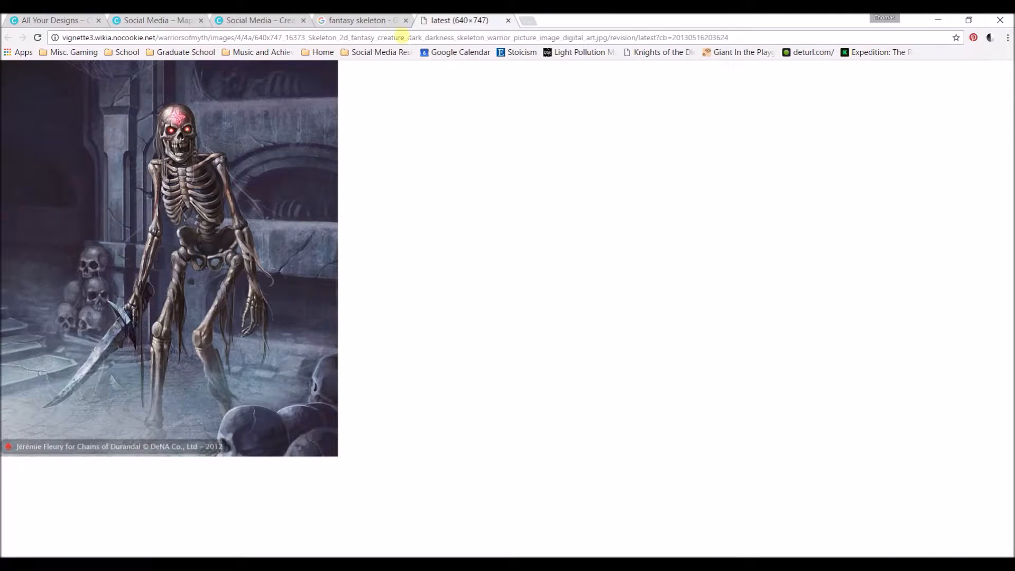
# - Copy the sword skeleton picture's web address and try to upload it from that address to the Canva image uploads
pyautogui.click(405, 20)
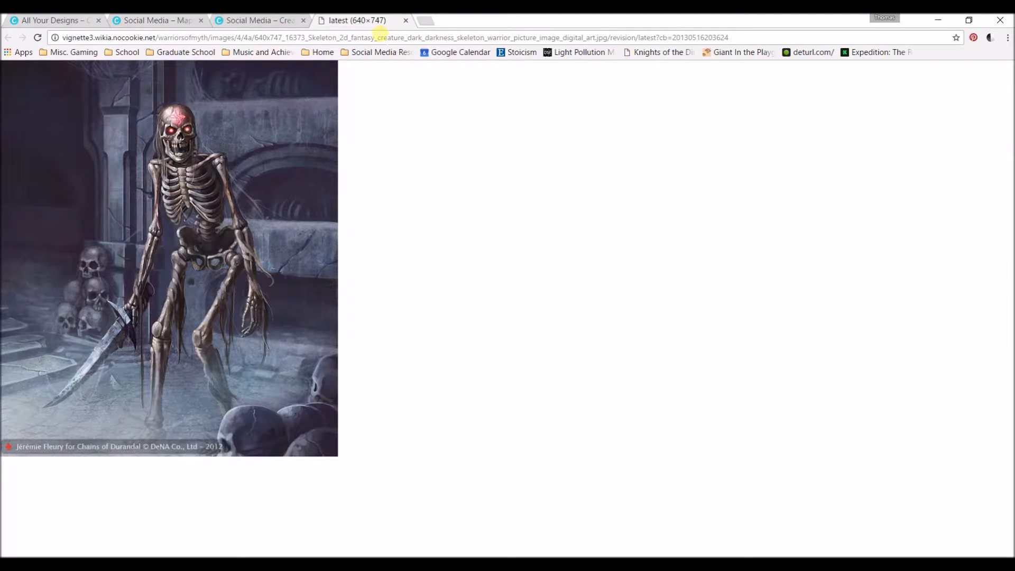
pyautogui.click(329, 38)
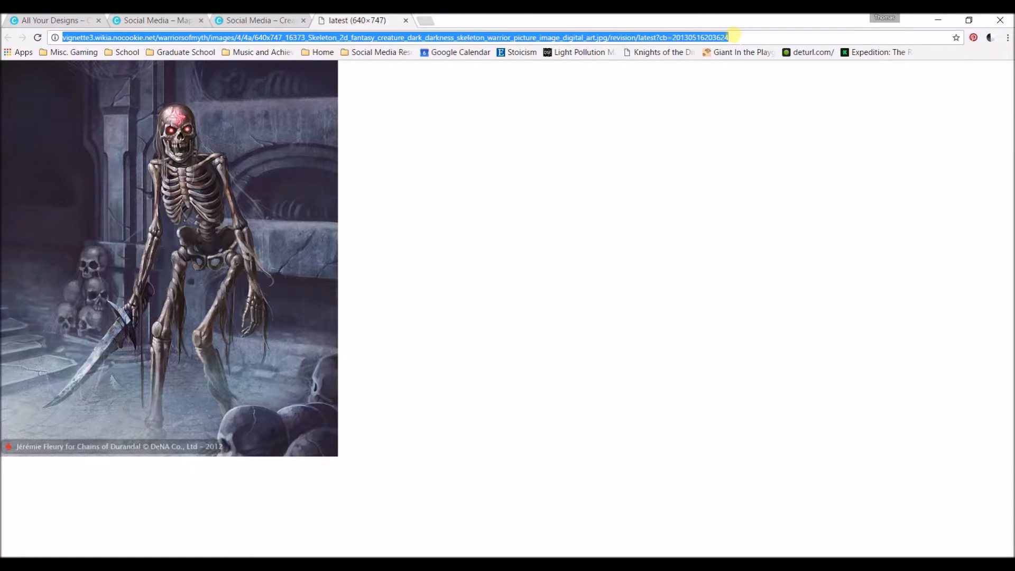
pyautogui.click(269, 20)
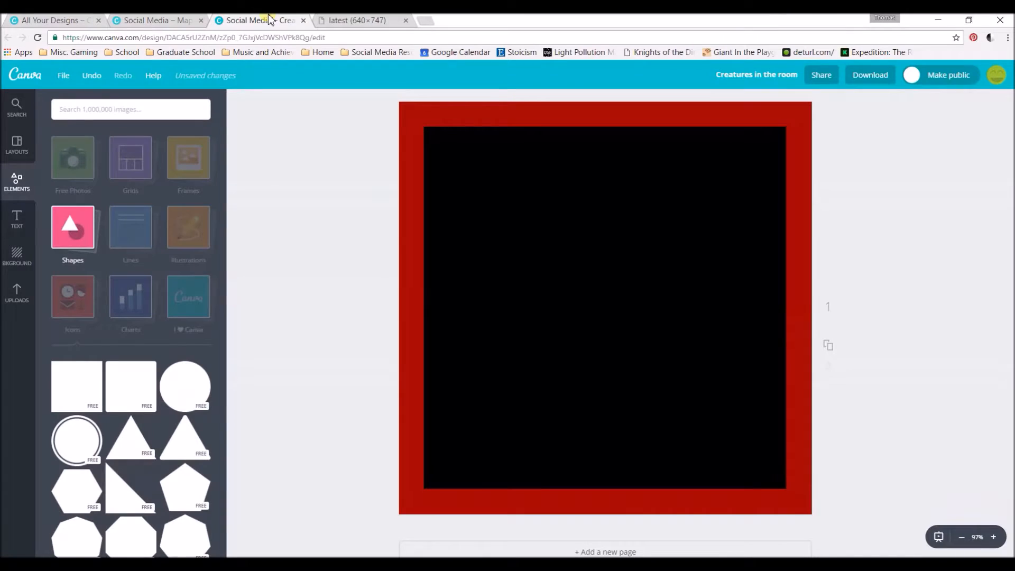
pyautogui.click(17, 293)
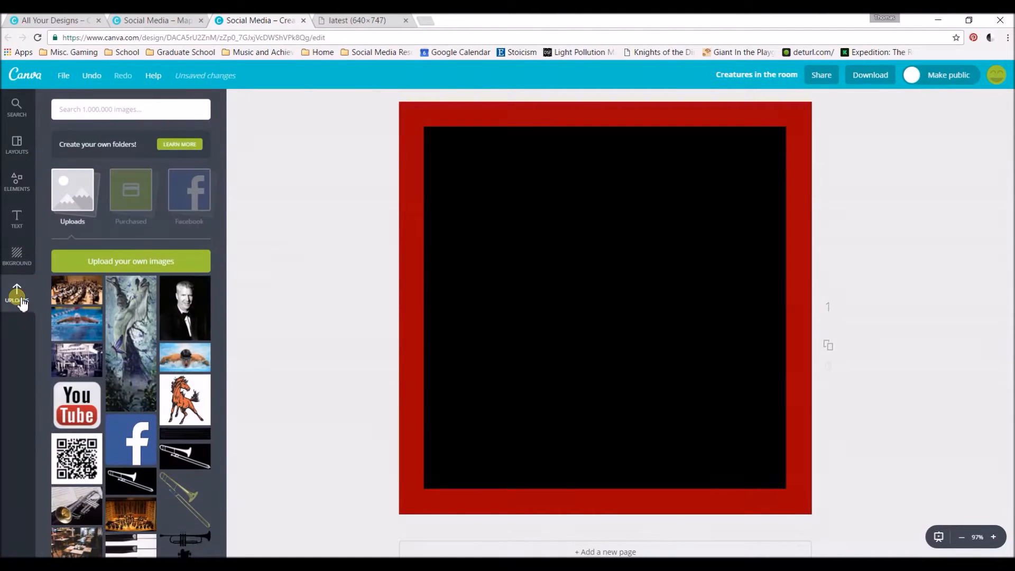
pyautogui.click(104, 264)
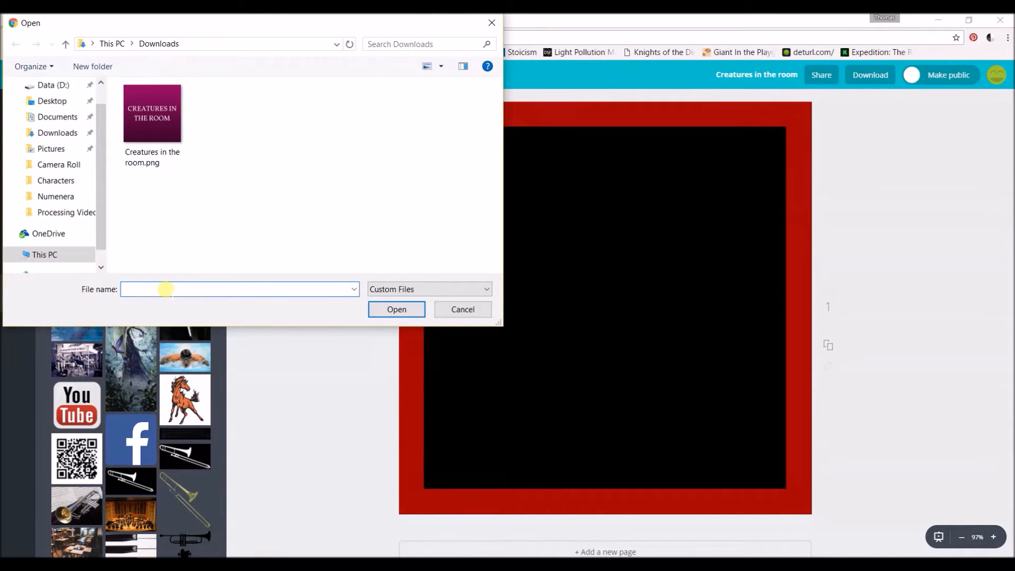
pyautogui.hotkey('ctrl', 'v')
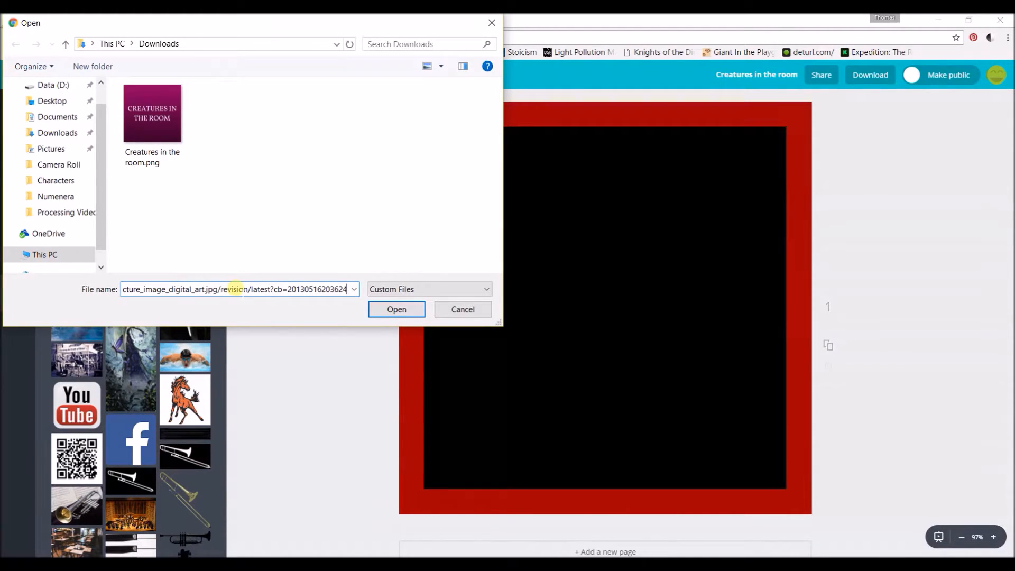
pyautogui.click(375, 312)
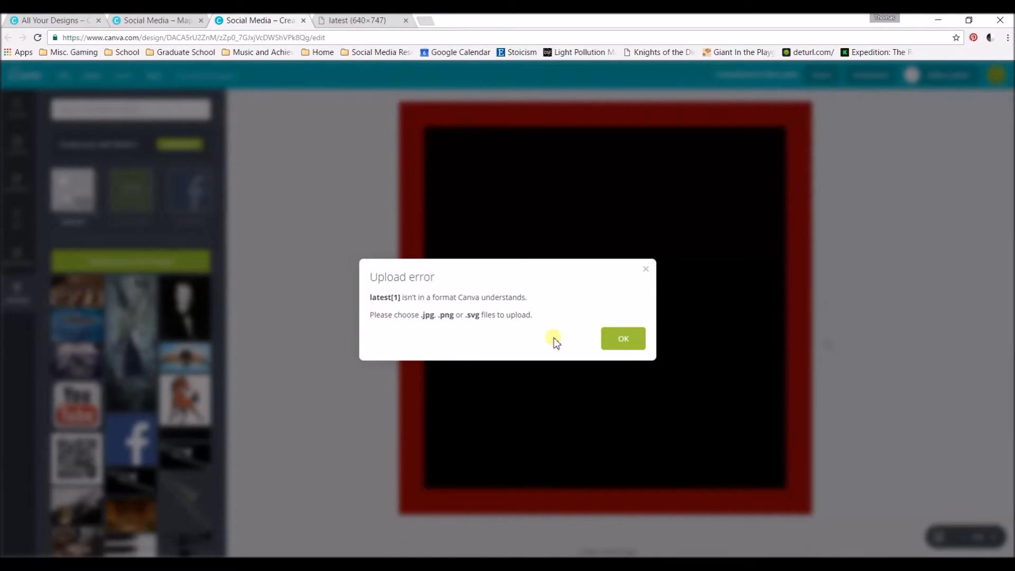
pyautogui.click(623, 338)
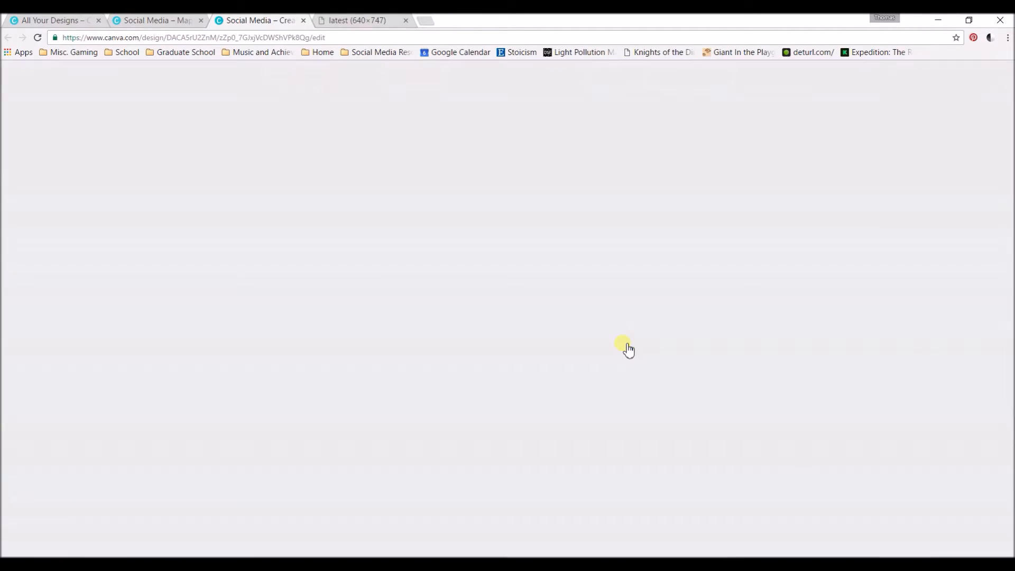
# - Replace the sword skeleton picture with a new Google image search for "fantasy skeleton"
pyautogui.click(357, 20)
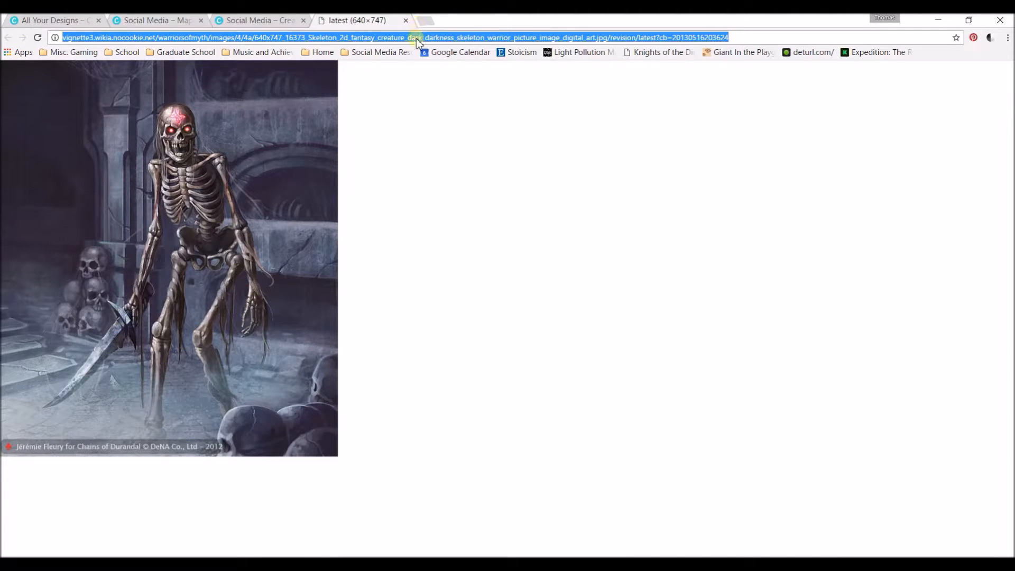
pyautogui.write('fa')
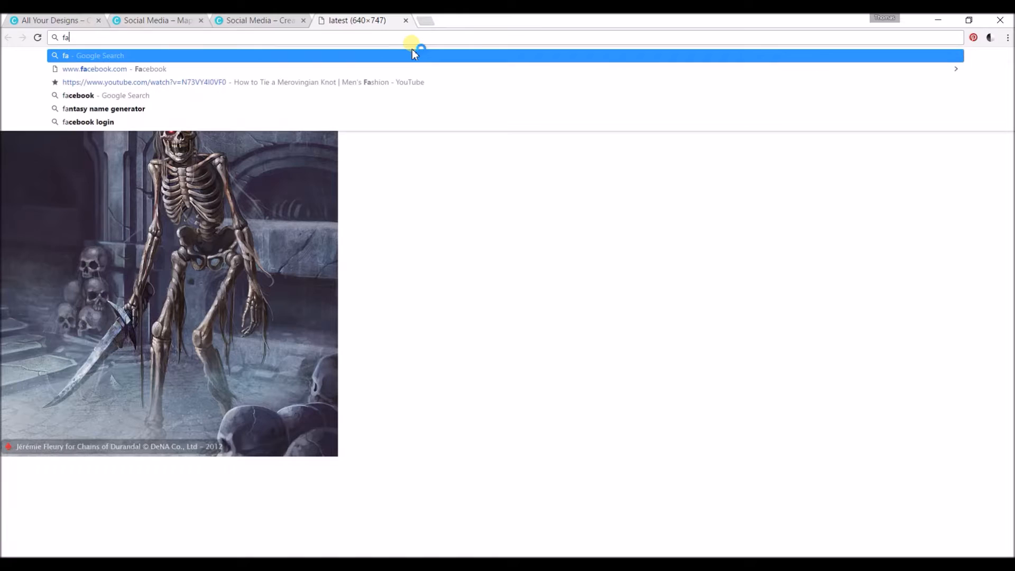
pyautogui.write('ntasy skeleto')
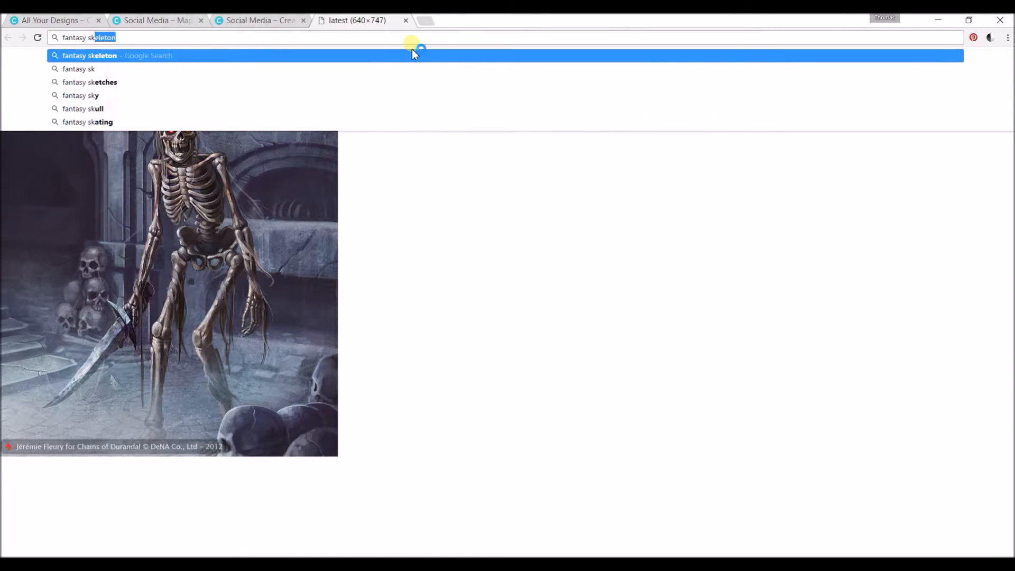
pyautogui.press('Return')
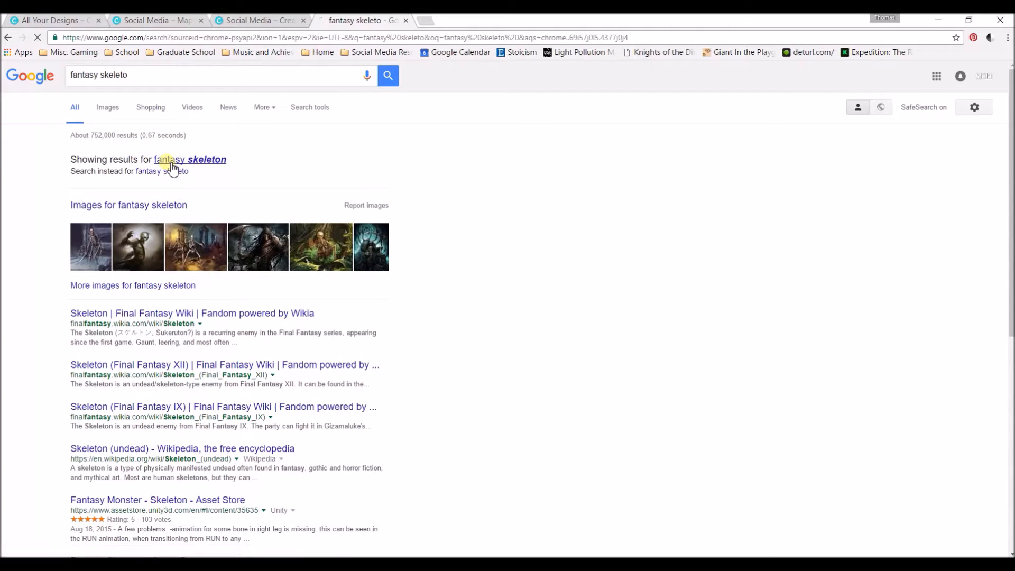
pyautogui.click(168, 161)
pyautogui.click(106, 109)
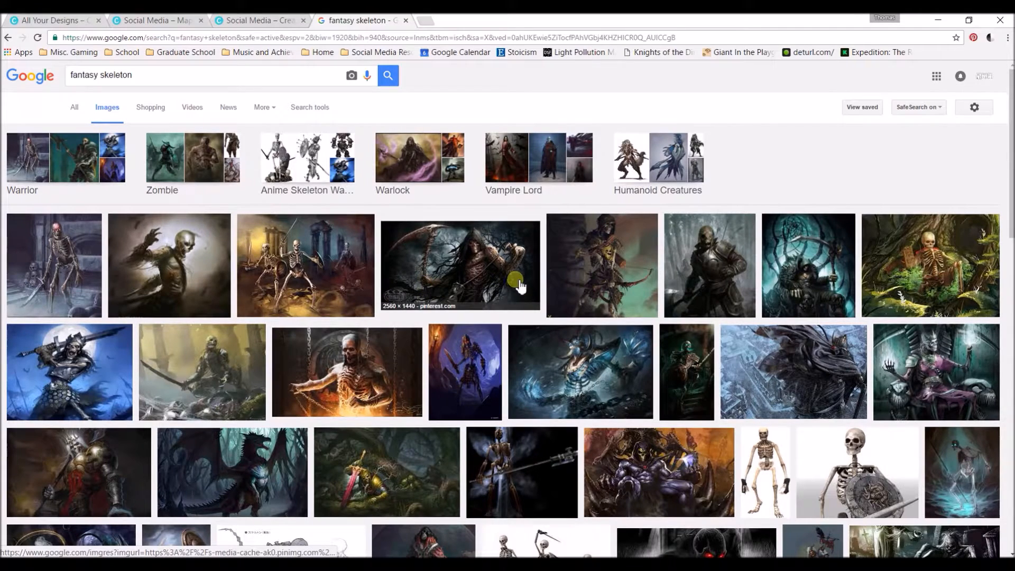
# - Open the picture of the hooded skeleton archer with the bow at full size and select its web address
pyautogui.click(619, 264)
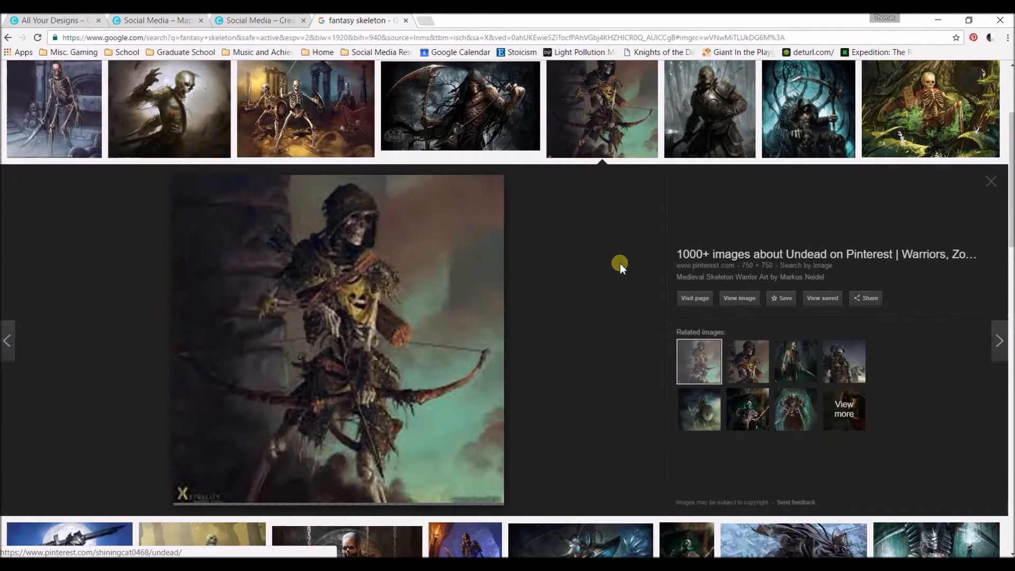
pyautogui.click(740, 299)
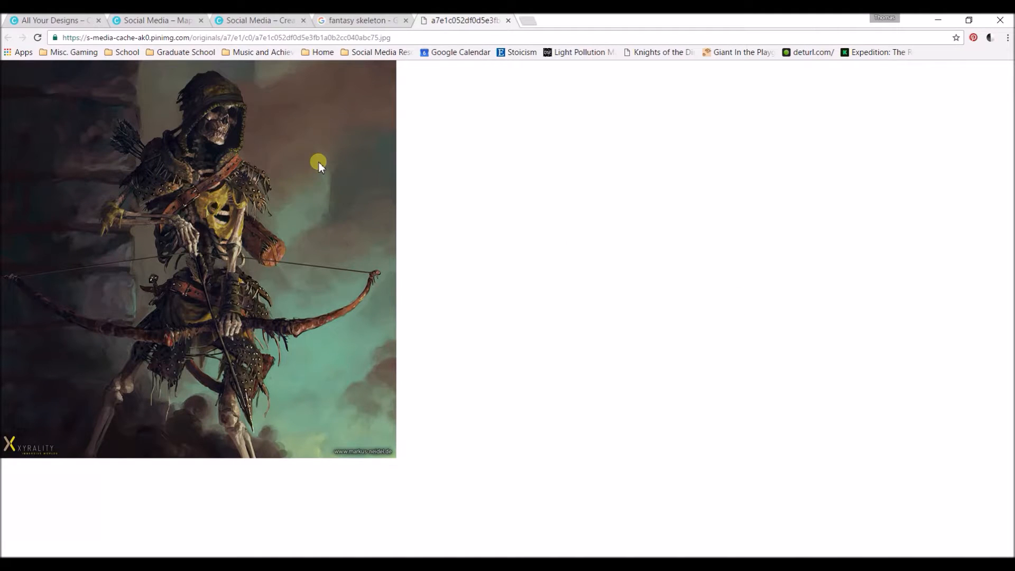
pyautogui.click(373, 41)
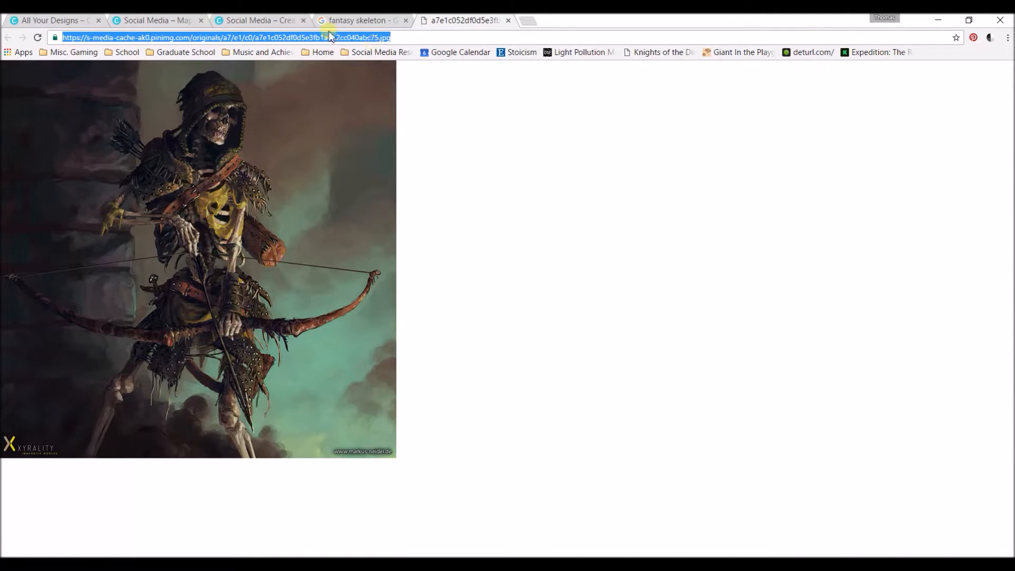
# - Upload the hooded skeleton archer picture to Canva from its copied web address and add it to the "Creatures in the room" design
pyautogui.click(247, 20)
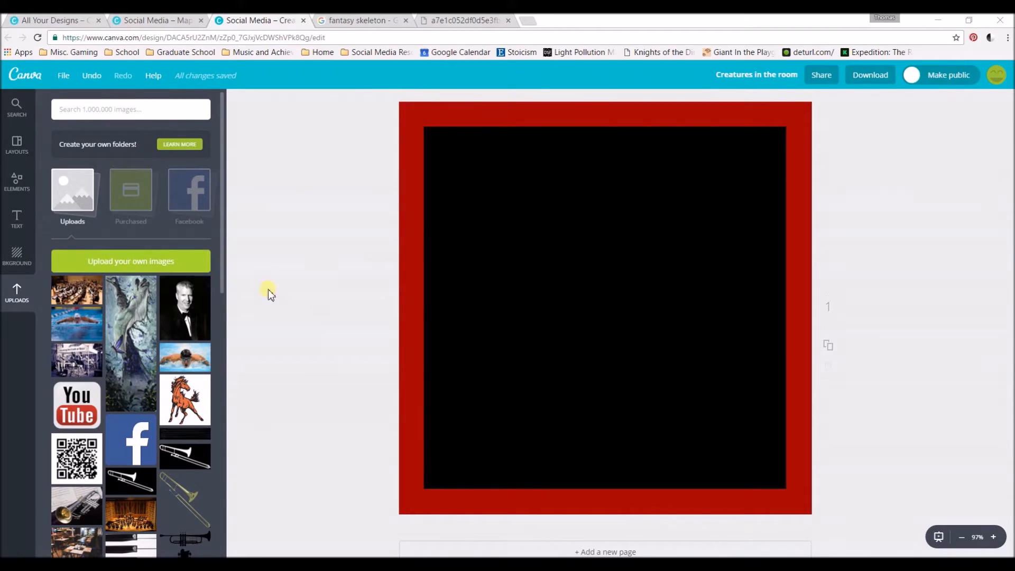
pyautogui.click(131, 261)
pyautogui.hotkey('ctrl', 'v')
pyautogui.click(396, 309)
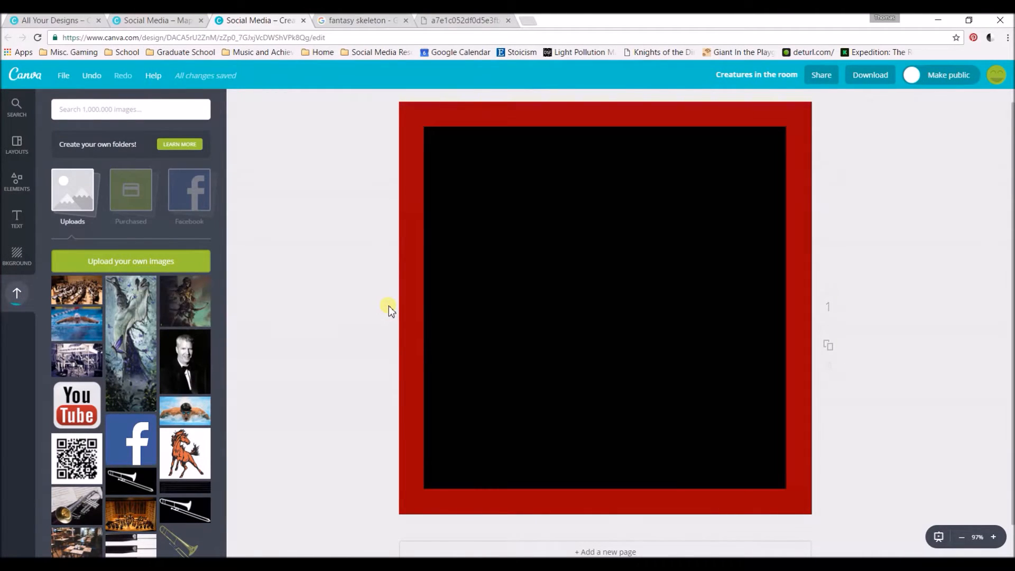
pyautogui.click(198, 308)
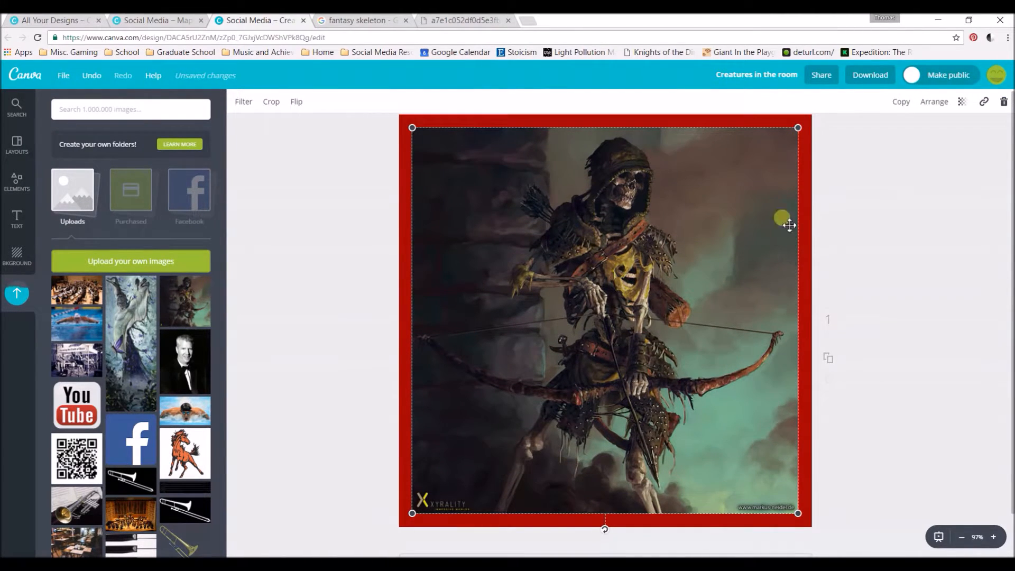
# - Shrink the skeleton archer picture to about half size and position it centred in the upper part of the black square
pyautogui.moveTo(803, 131); pyautogui.dragTo(616, 318)
pyautogui.moveTo(520, 403); pyautogui.dragTo(617, 308)
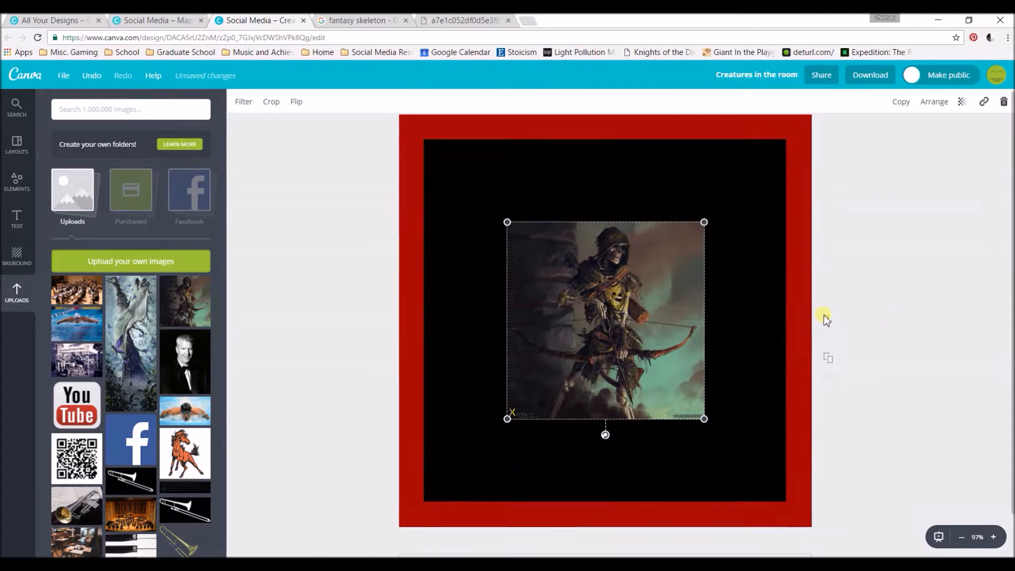
pyautogui.click(917, 317)
pyautogui.moveTo(659, 331); pyautogui.dragTo(662, 274)
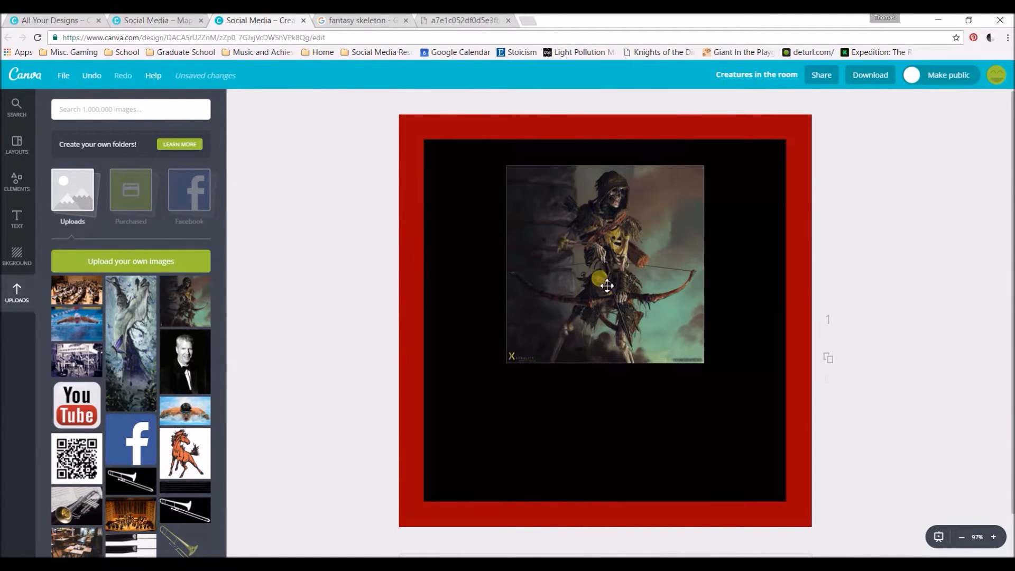
# - Add a subheading reading "SKELETON" below the archer picture and set its font size to 42
pyautogui.click(17, 216)
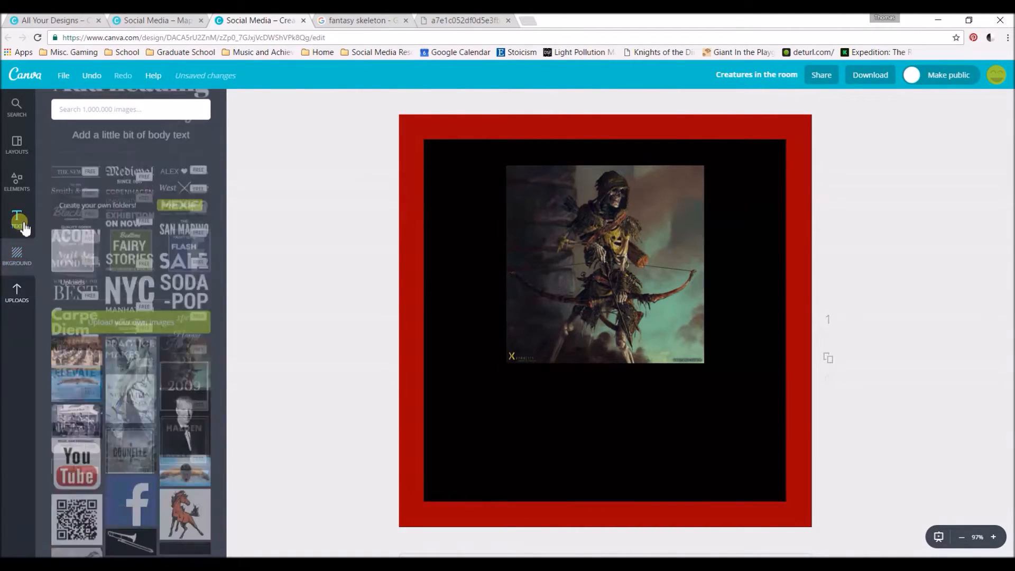
pyautogui.click(135, 199)
pyautogui.doubleClick(594, 332)
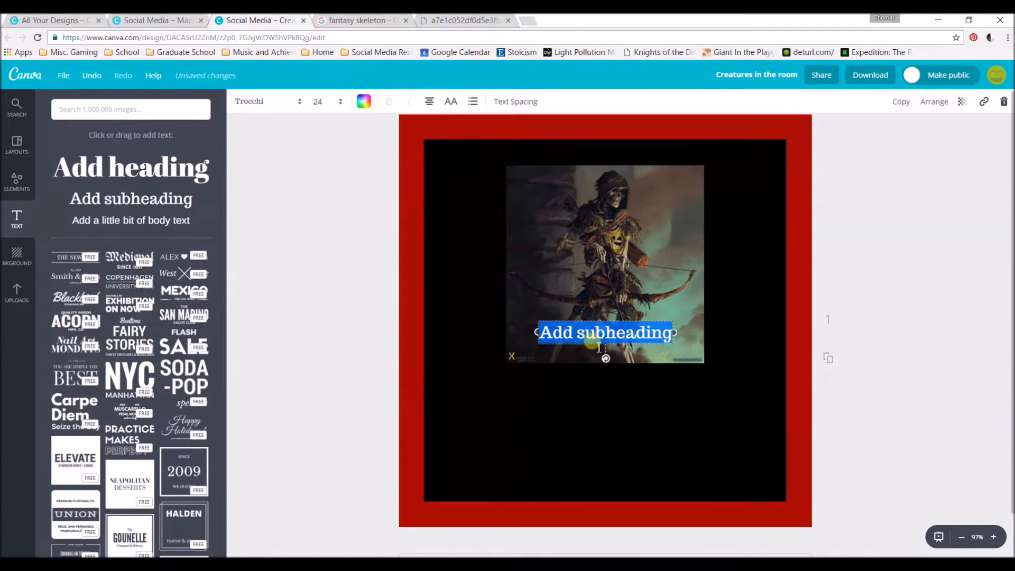
pyautogui.write('SKELETON')
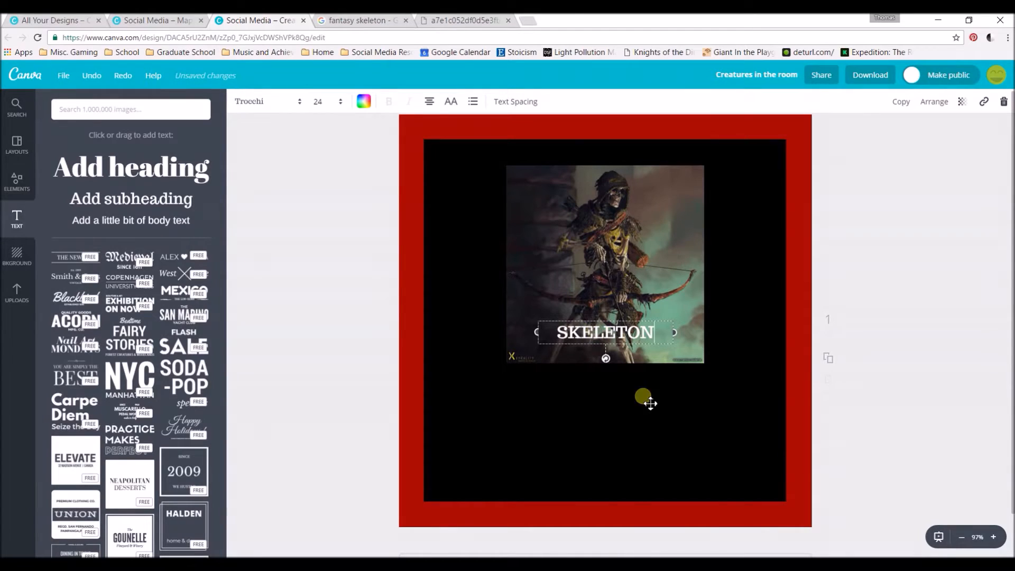
pyautogui.click(643, 398)
pyautogui.moveTo(607, 342); pyautogui.dragTo(602, 434)
pyautogui.click(321, 100)
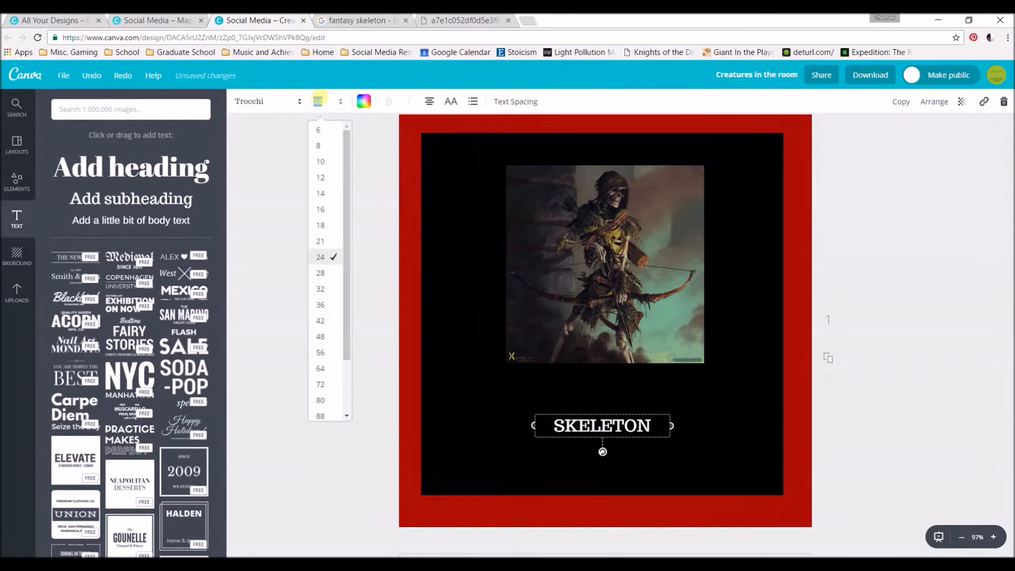
pyautogui.click(323, 320)
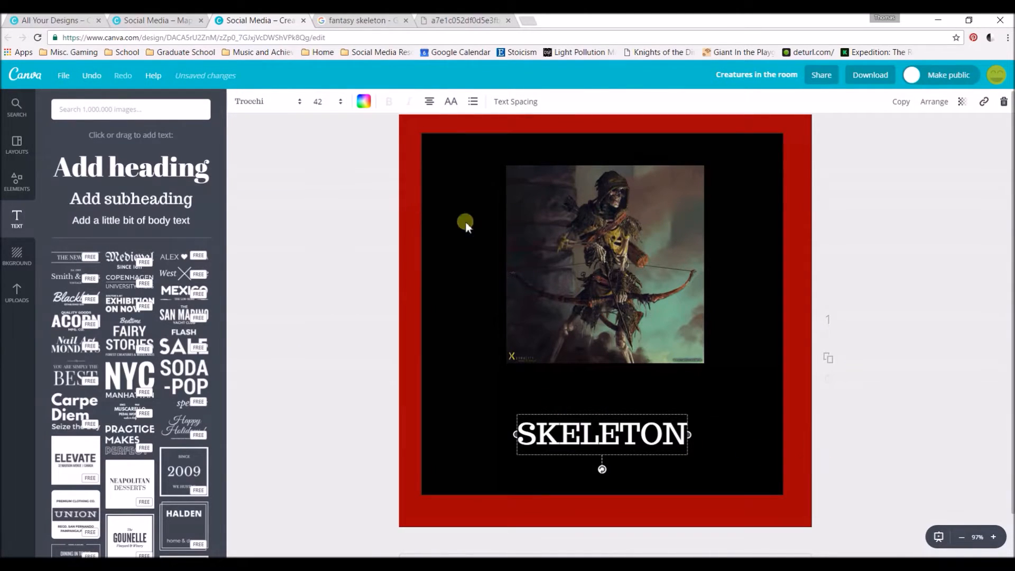
# - Look up the font of the ENCEPHALON title in the Maptool NPC/PC Token design and apply that font, Quattrocento, to the SKELETON text
pyautogui.click(153, 20)
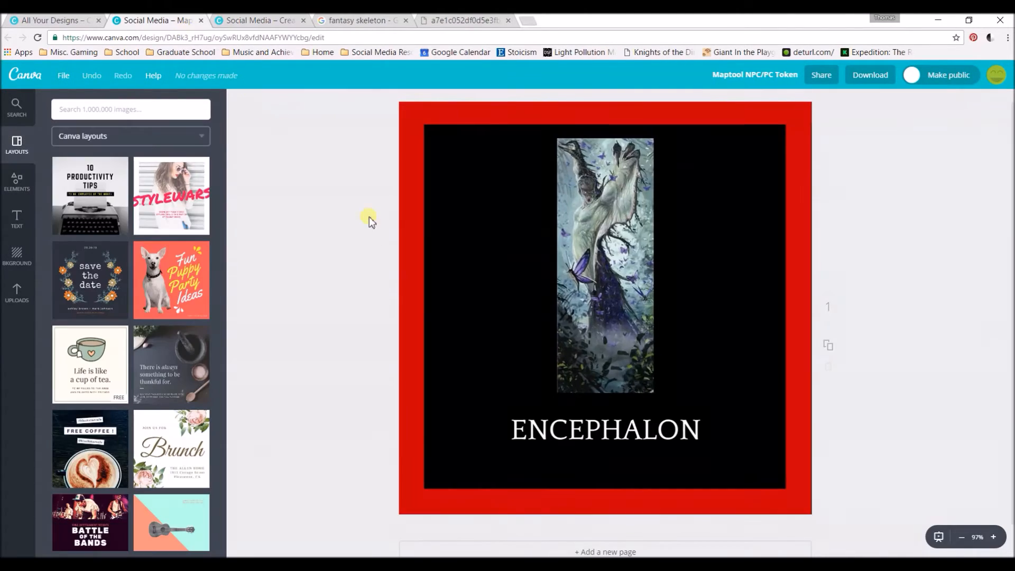
pyautogui.click(562, 420)
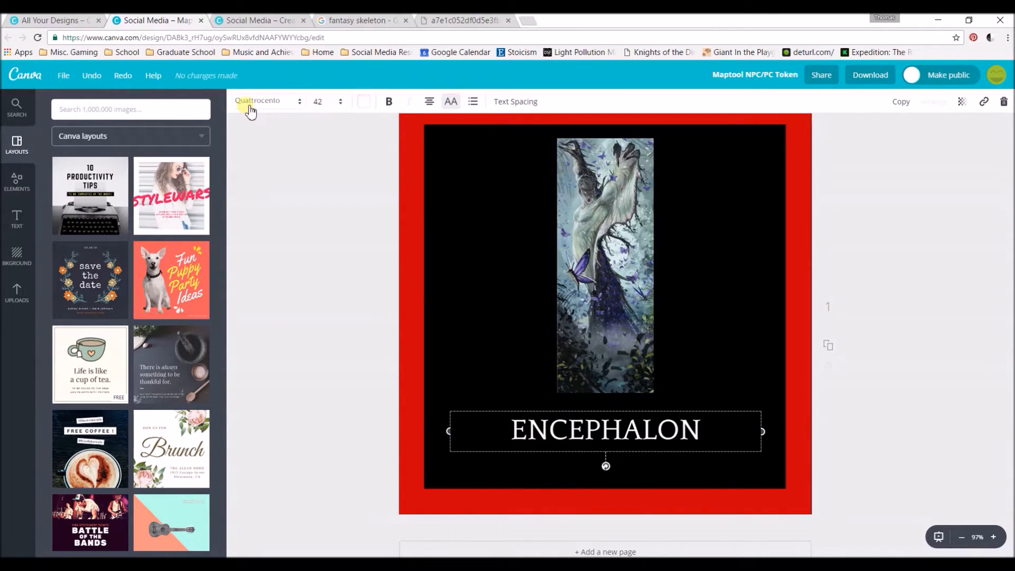
pyautogui.click(259, 20)
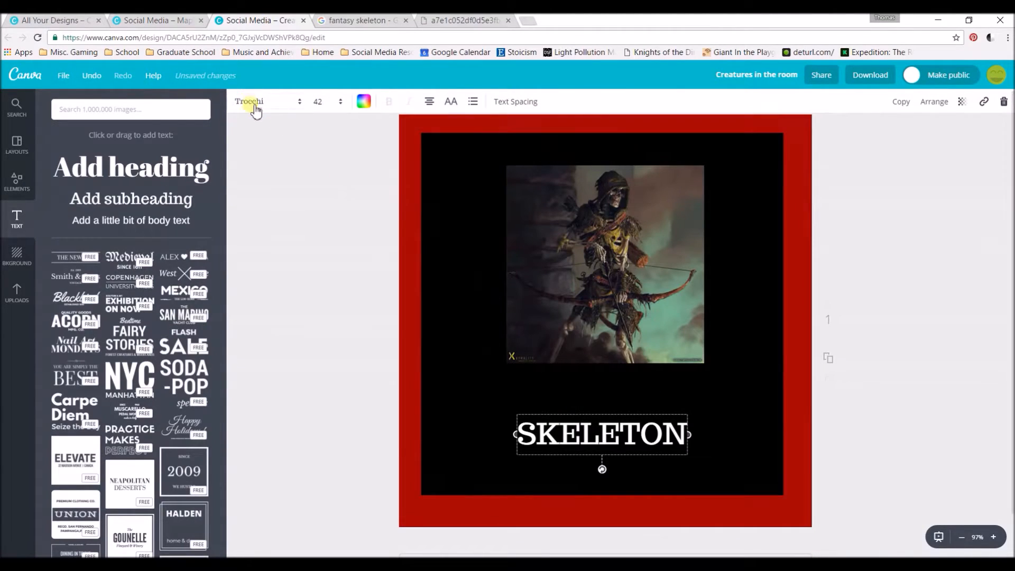
pyautogui.click(255, 103)
pyautogui.scroll(2, 301, 264)
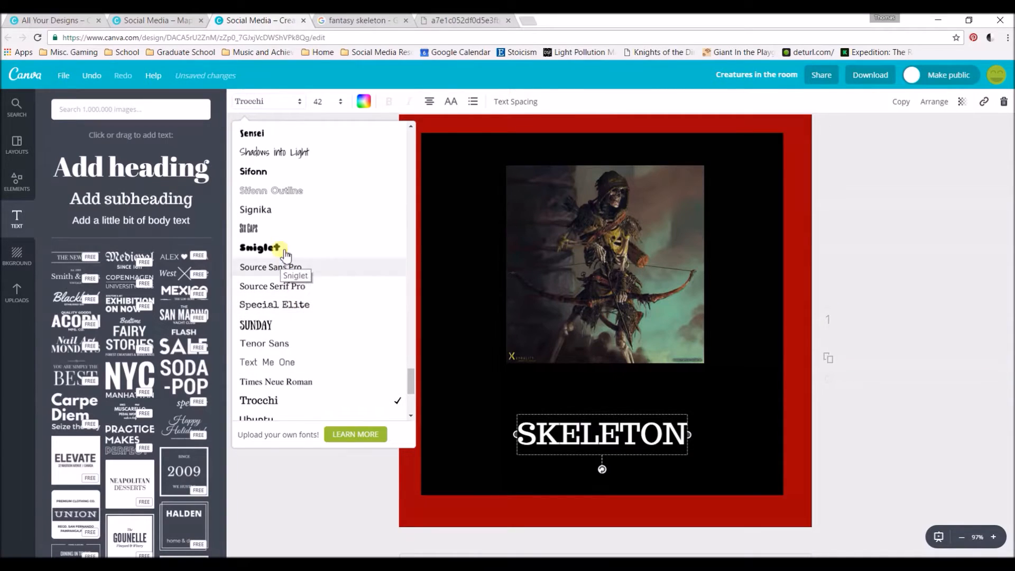
pyautogui.scroll(1, 285, 232)
pyautogui.scroll(5, 285, 222)
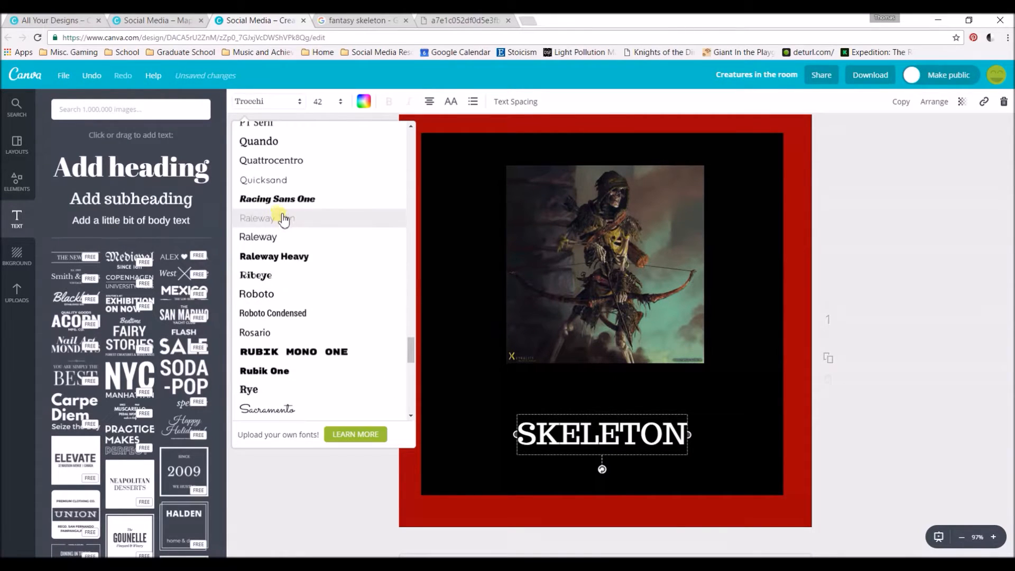
pyautogui.click(271, 160)
pyautogui.click(879, 456)
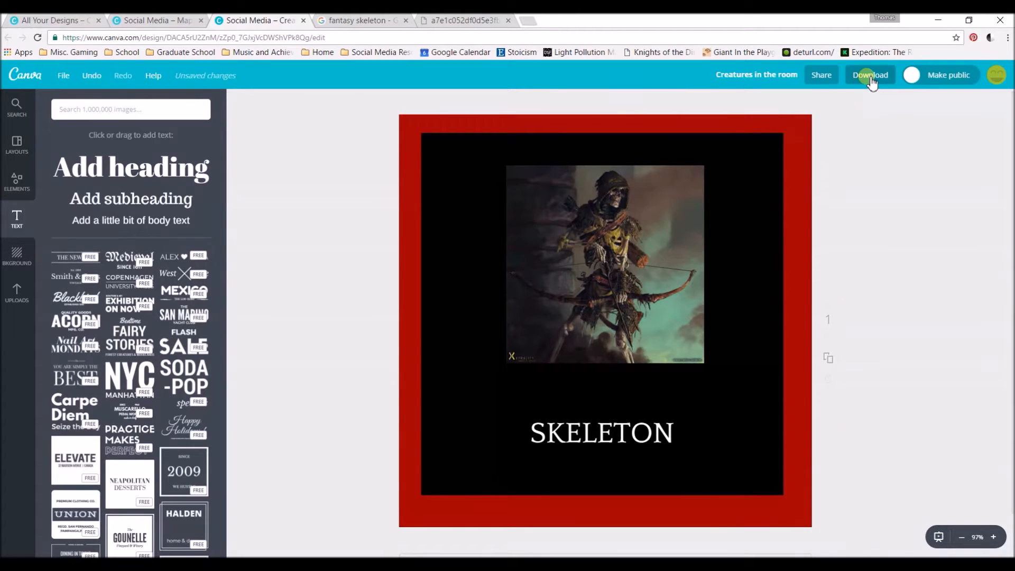
# - Download the finished skeleton token as a PNG and dismiss the download notice
pyautogui.click(867, 77)
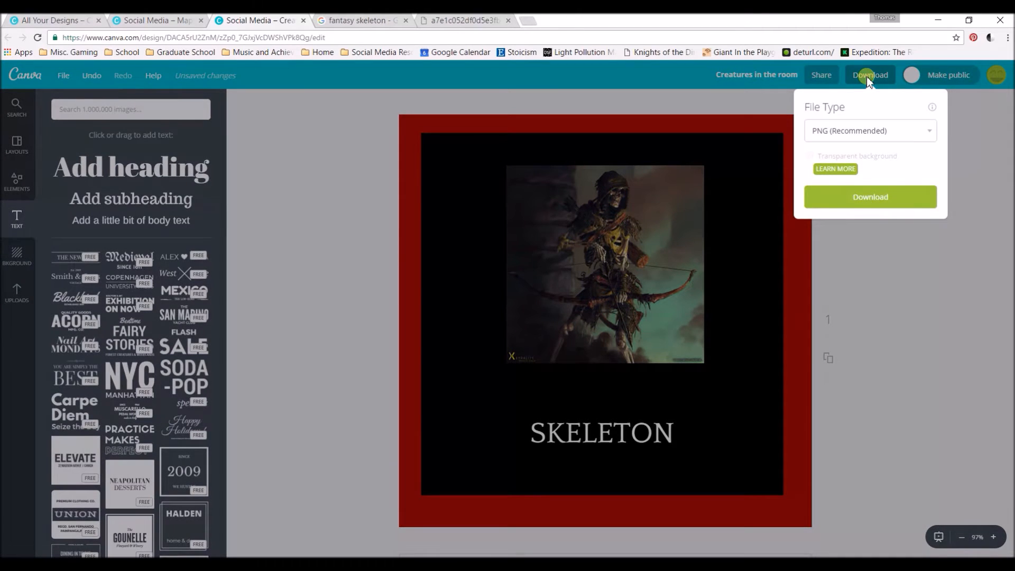
pyautogui.click(847, 196)
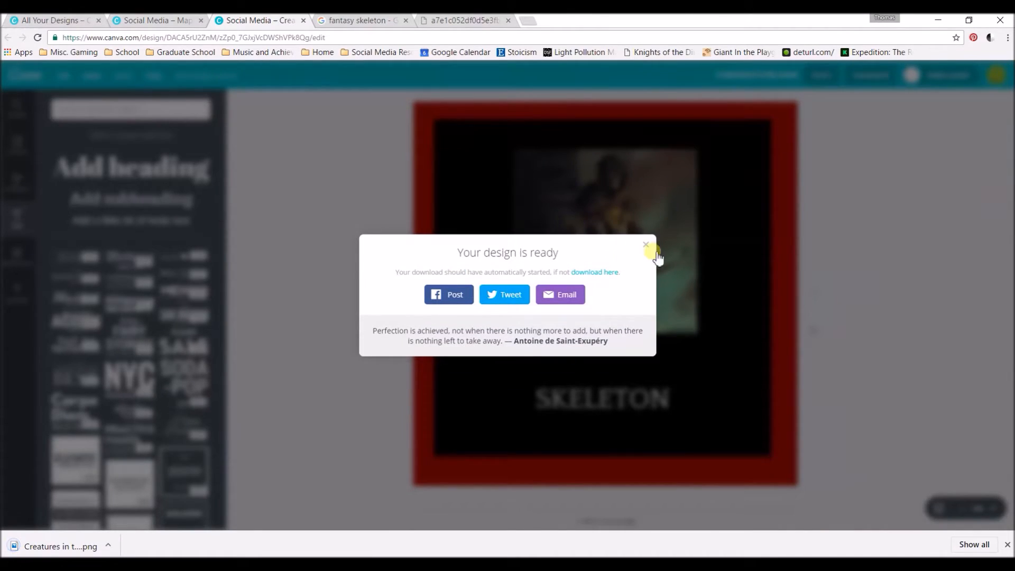
pyautogui.click(645, 244)
# - Try out "Creatures in the room (1).png" from Downloads as a token on MapTool's Adventure Progression map, and delete it from the map
pyautogui.hotkey('alt', 'Tab')
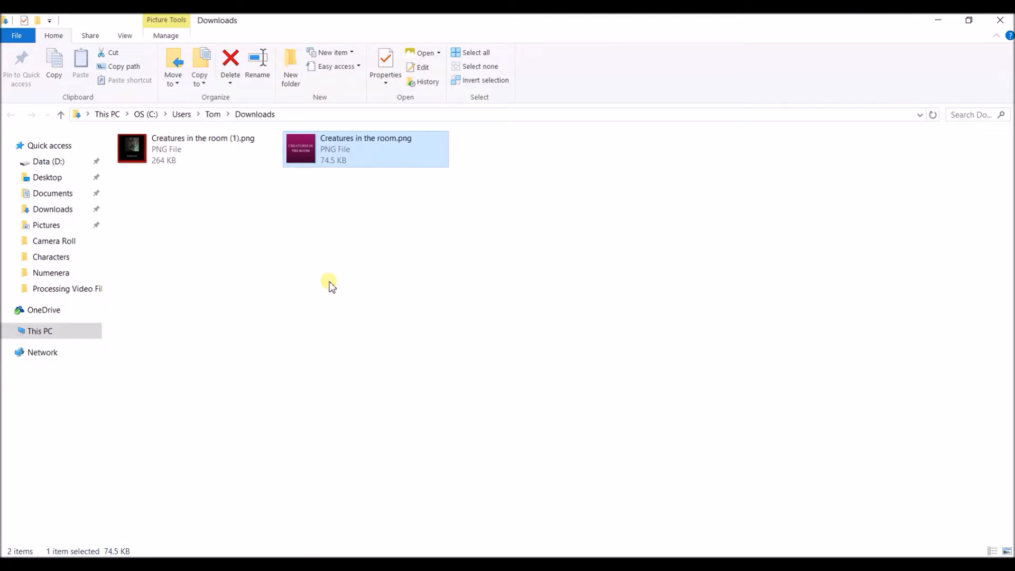
pyautogui.moveTo(211, 147); pyautogui.dragTo(665, 296)
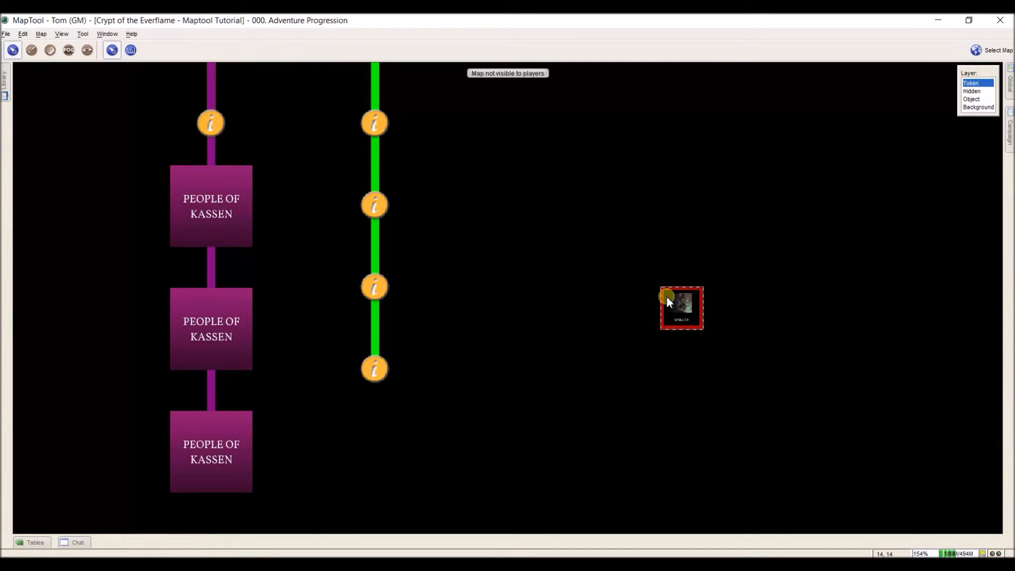
pyautogui.press('Delete')
# - Open the map "004. The Upper Level" and move the red question mark token down towards the number 1 marker
pyautogui.click(978, 49)
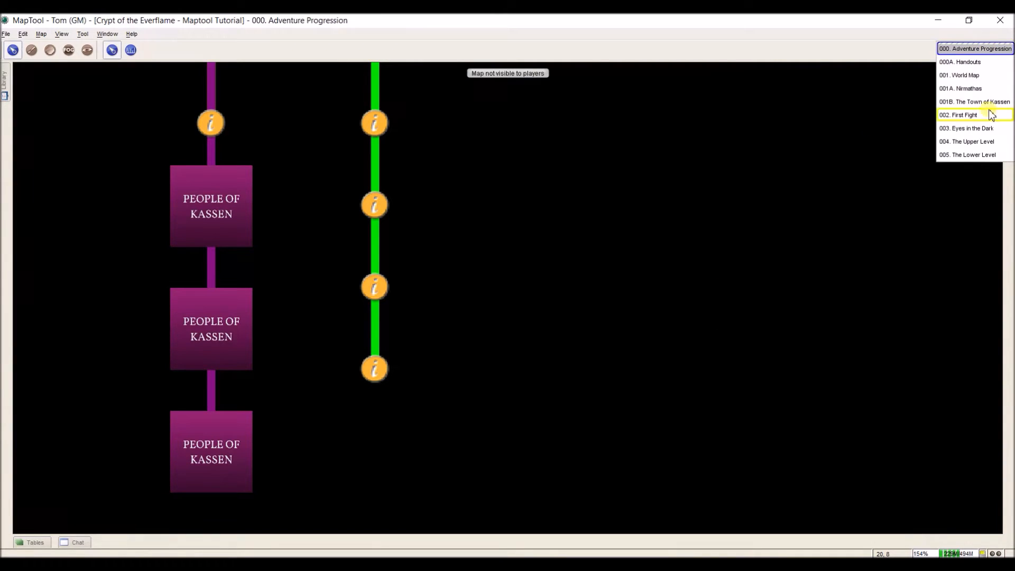
pyautogui.click(975, 140)
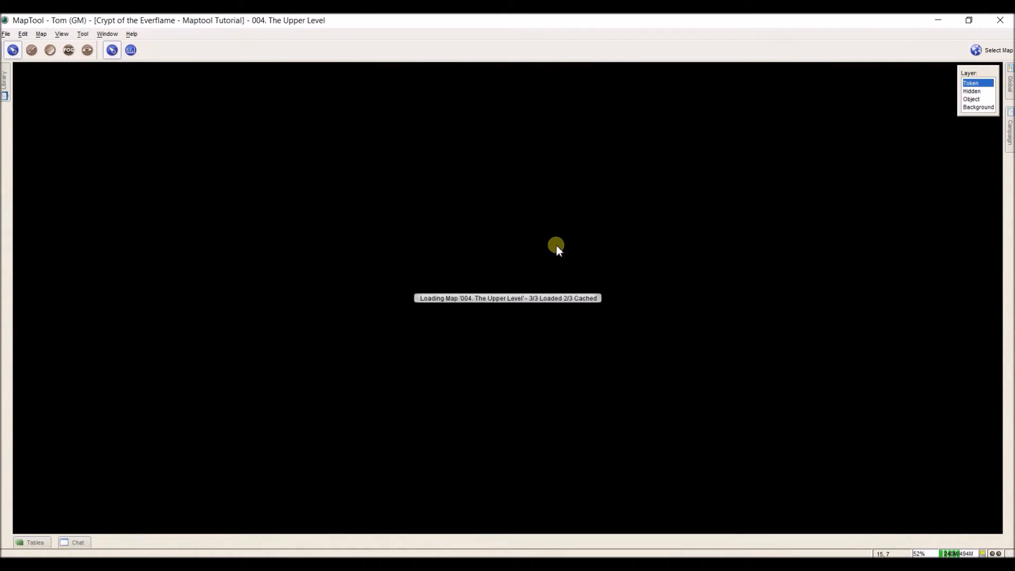
pyautogui.scroll(5, 572, 229)
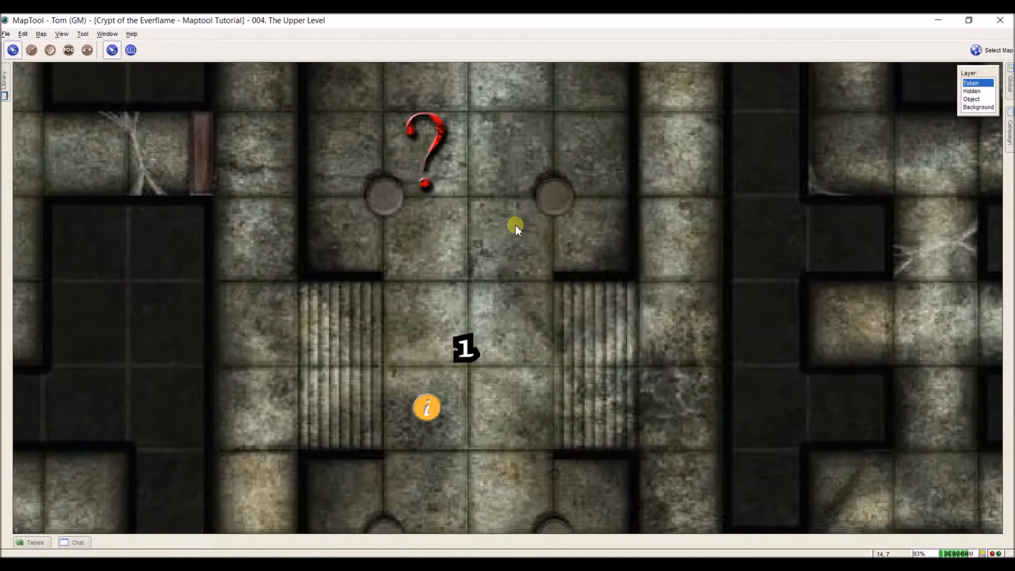
pyautogui.moveTo(432, 192)
pyautogui.moveTo(437, 170); pyautogui.dragTo(444, 281)
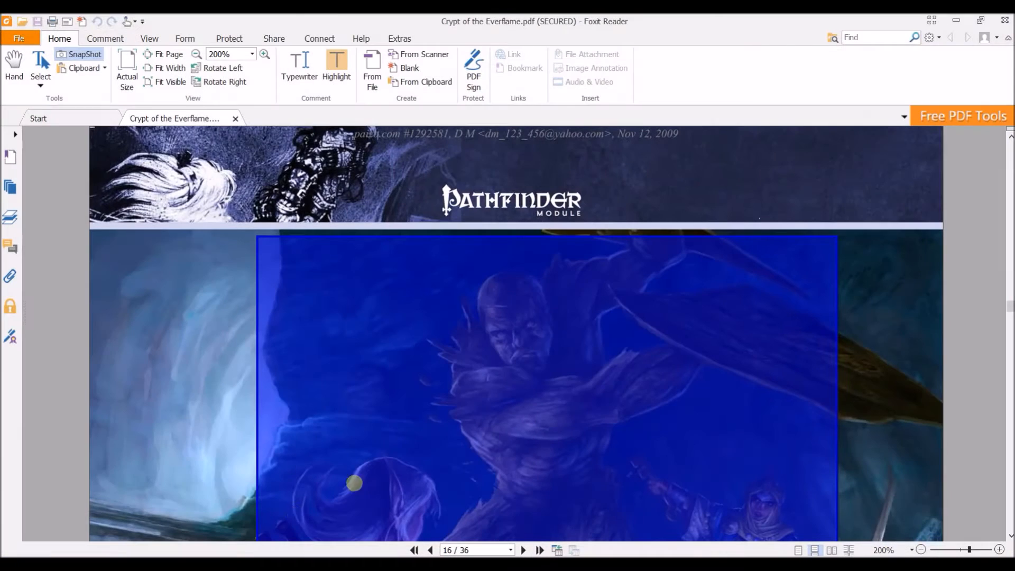
# - Copy the selected wooden giant artwork from page 16 of Crypt of the Everflame.pdf and paste it into Paint
pyautogui.scroll(-5, 457, 400)
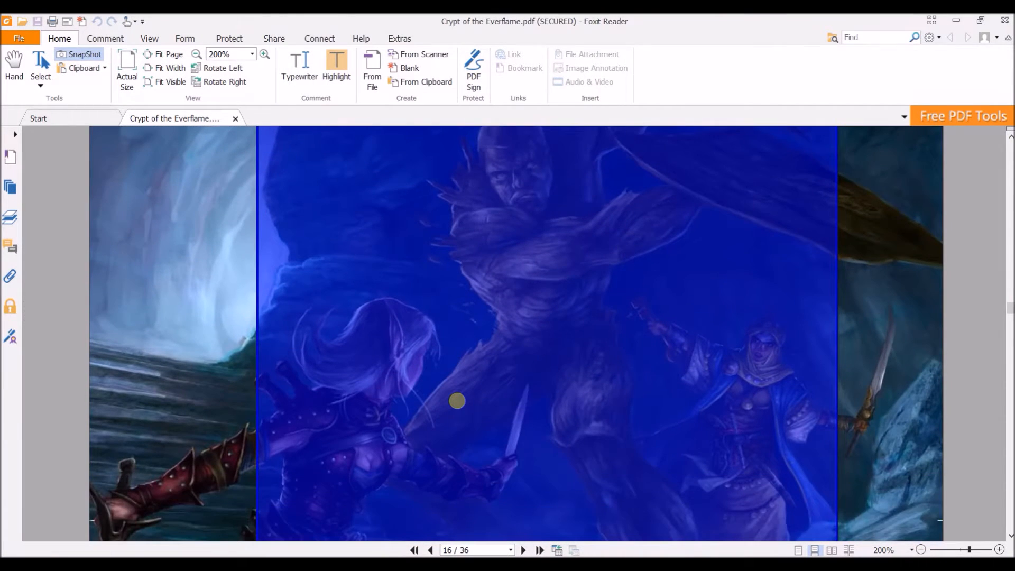
pyautogui.scroll(3, 457, 400)
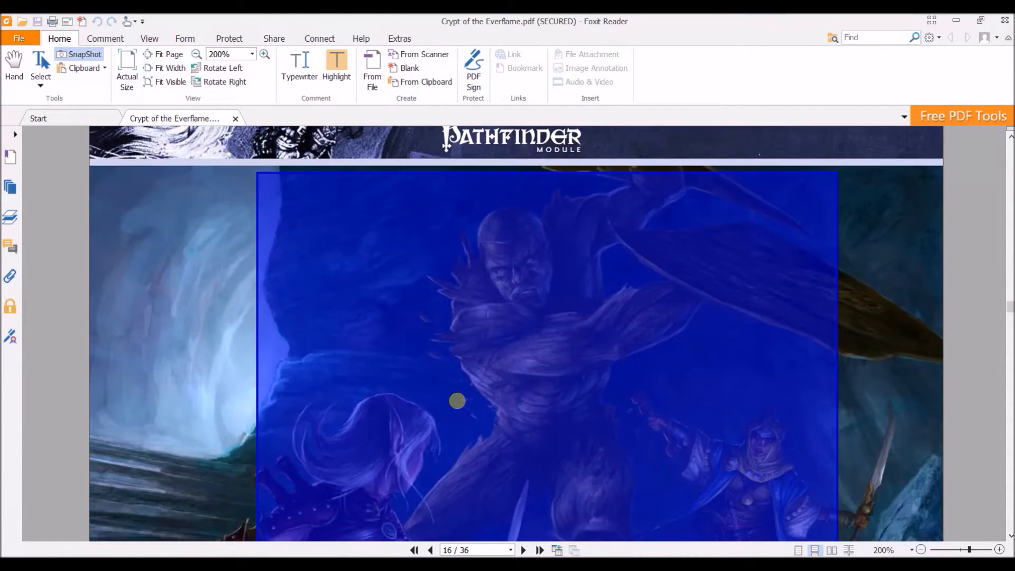
pyautogui.scroll(-3, 458, 400)
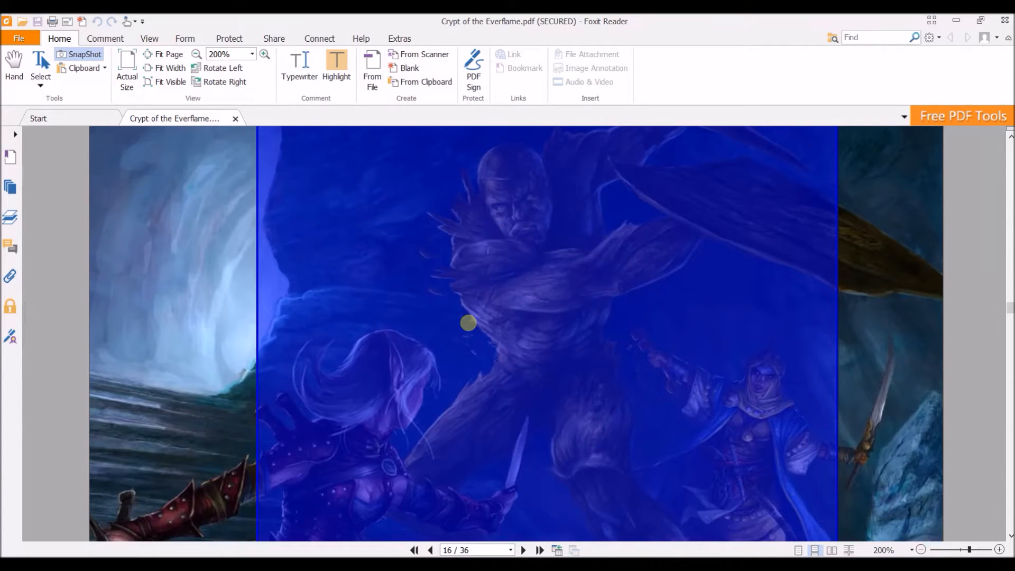
pyautogui.rightClick(468, 321)
pyautogui.click(494, 324)
pyautogui.click(267, 564)
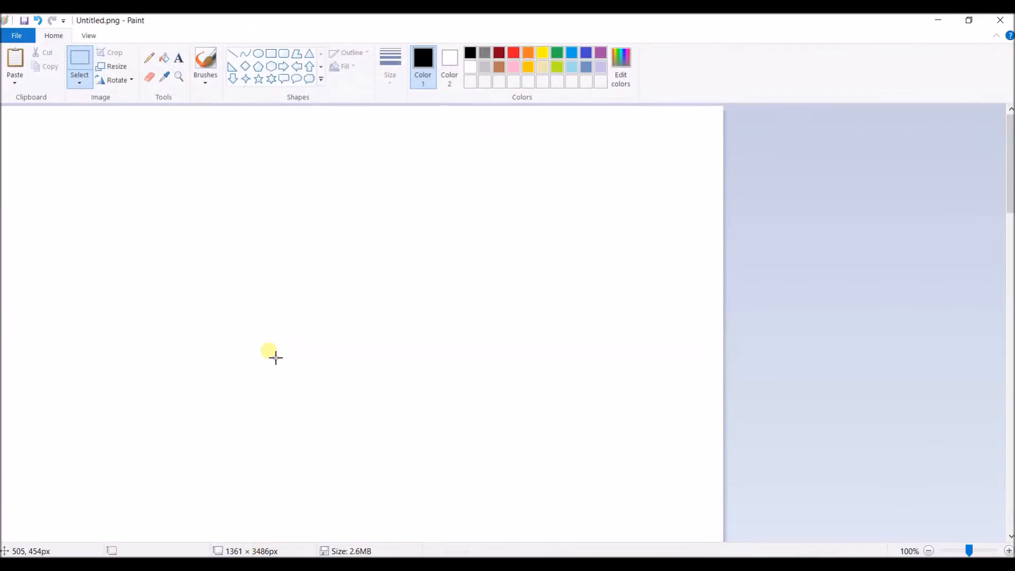
pyautogui.hotkey('ctrl', 'v')
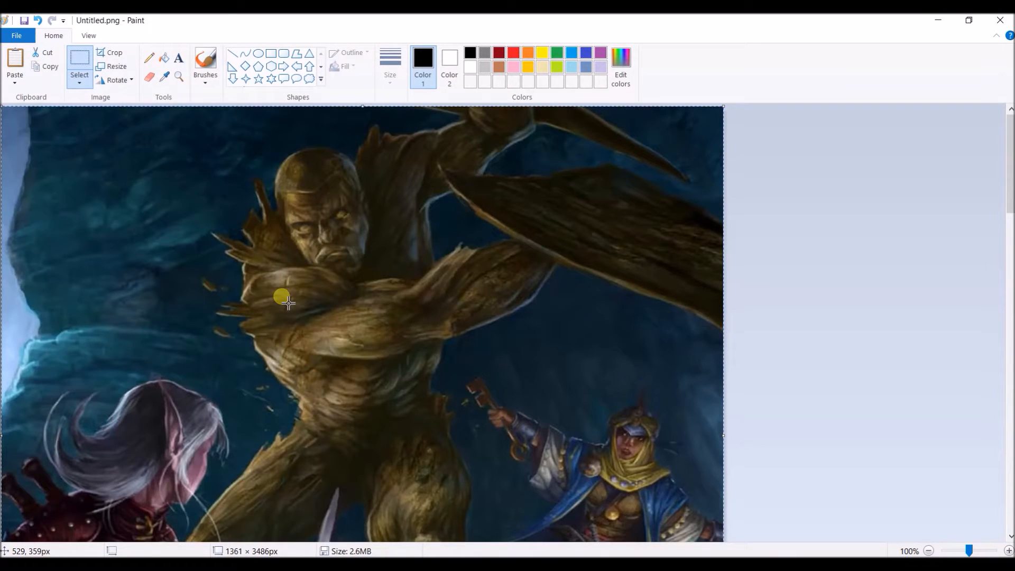
# - Trim the blank area below the pasted artwork by reducing the canvas to 1360 × 1240 px
pyautogui.scroll(-3, 288, 303)
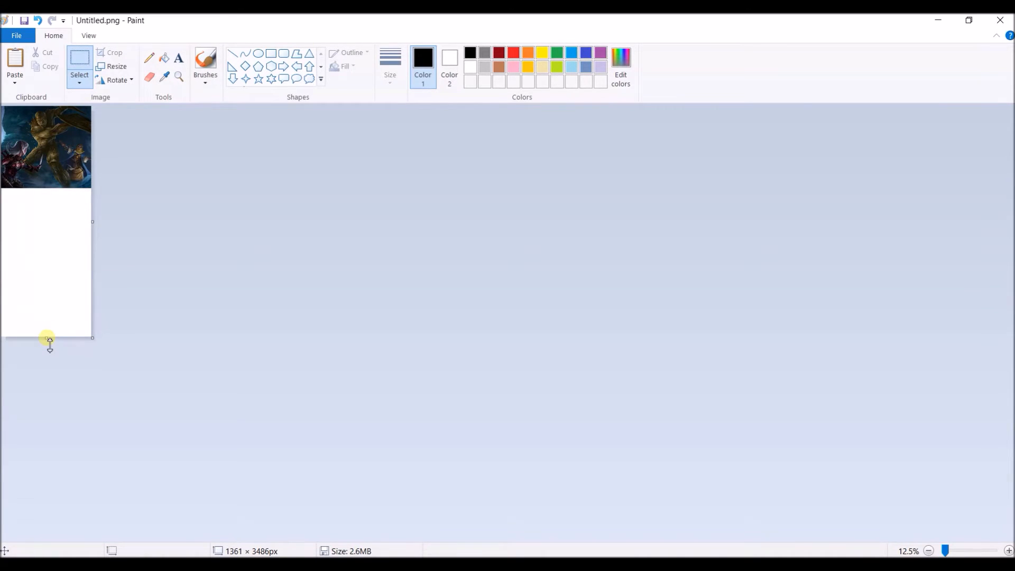
pyautogui.moveTo(49, 344); pyautogui.dragTo(54, 211)
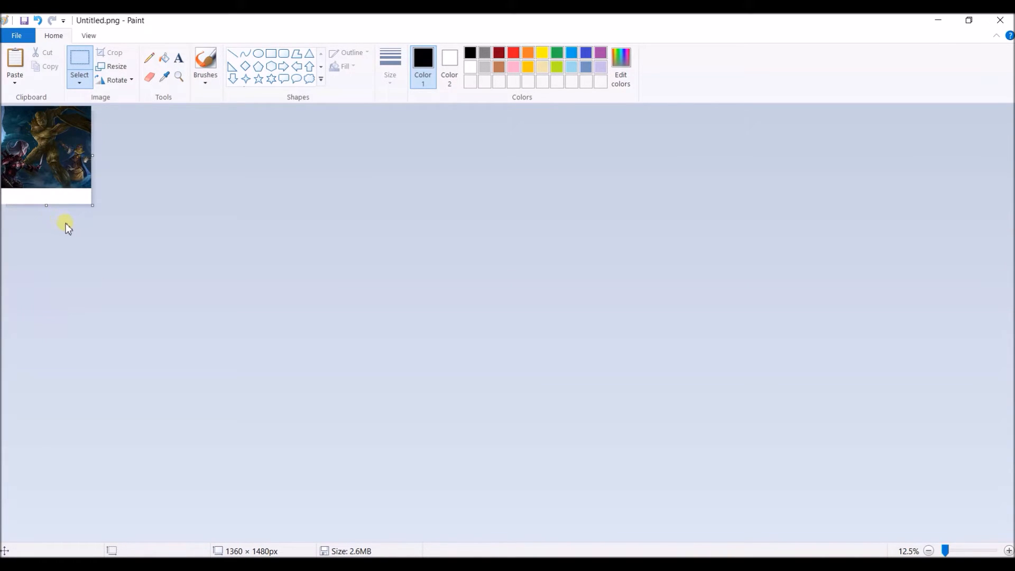
pyautogui.scroll(2, 65, 221)
pyautogui.moveTo(182, 500); pyautogui.dragTo(192, 436)
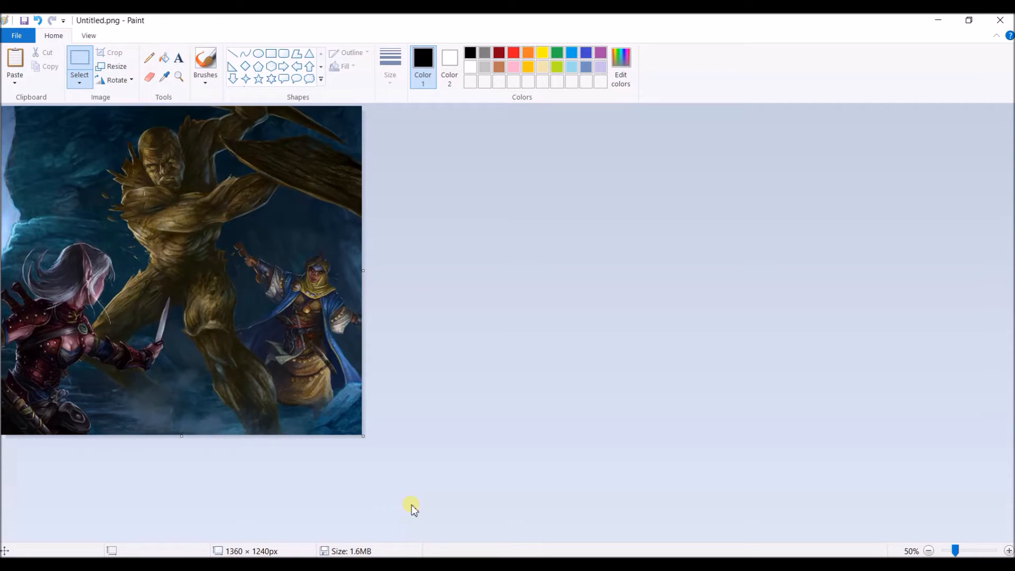
# - Switch to the Creatures in the room design in Canva and upload Untitled.png from the Desktop
pyautogui.click(115, 564)
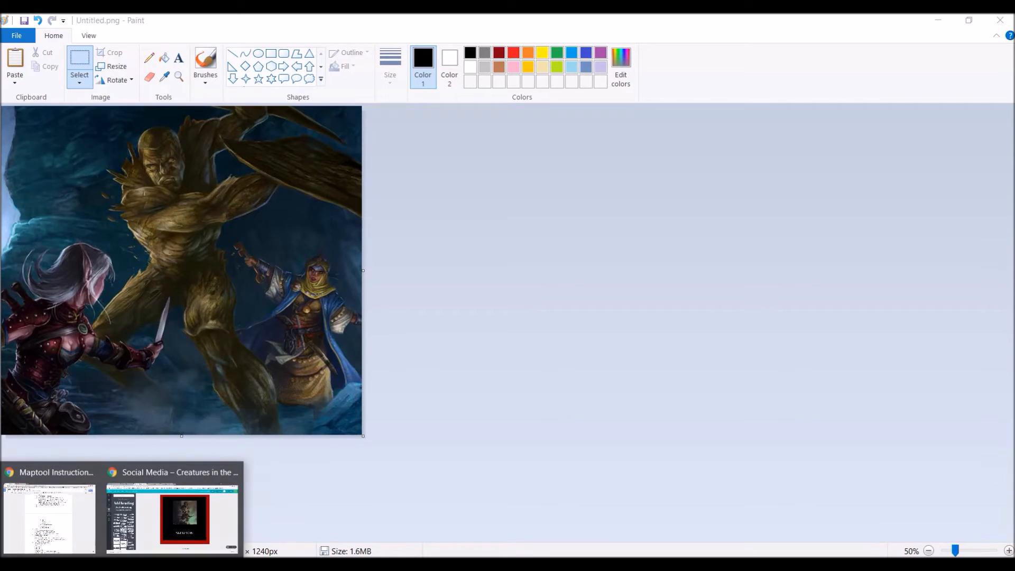
pyautogui.click(173, 515)
pyautogui.click(27, 299)
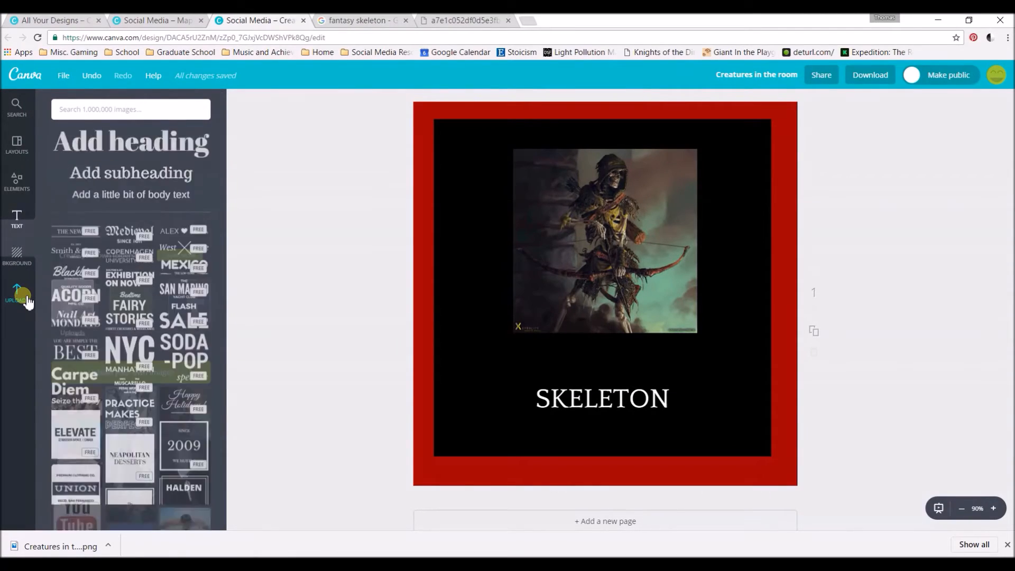
pyautogui.click(93, 259)
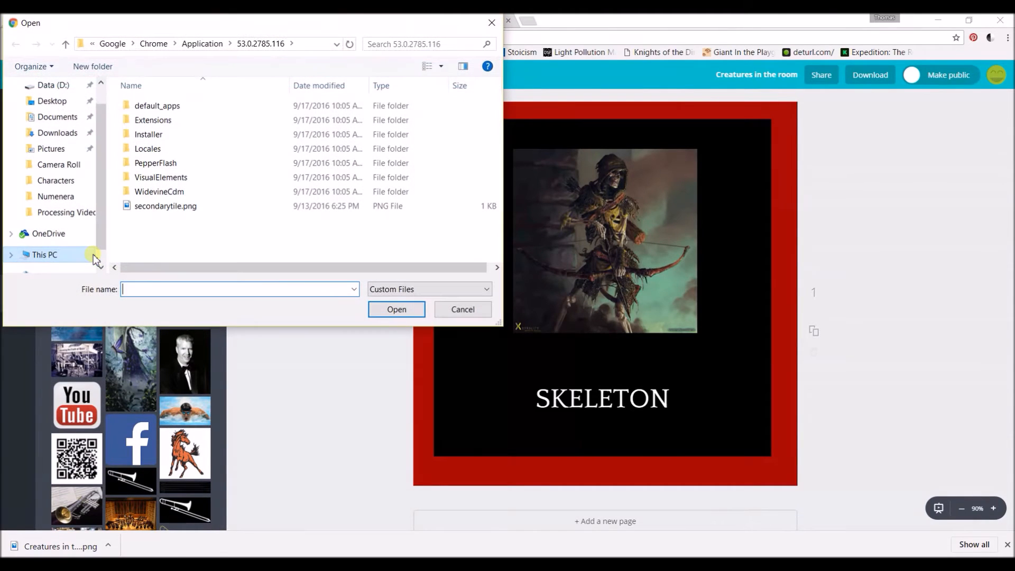
pyautogui.click(82, 106)
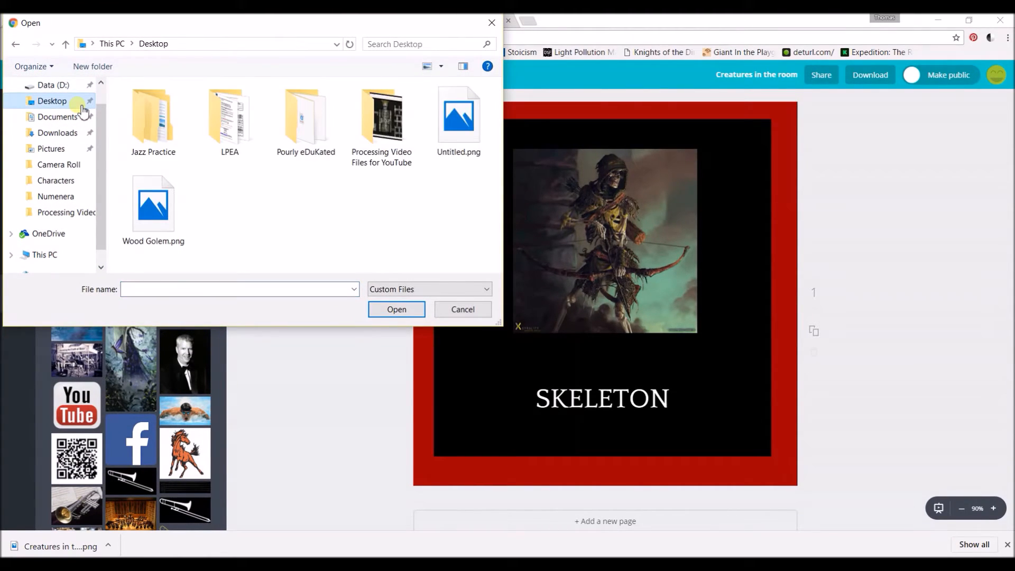
pyautogui.doubleClick(456, 132)
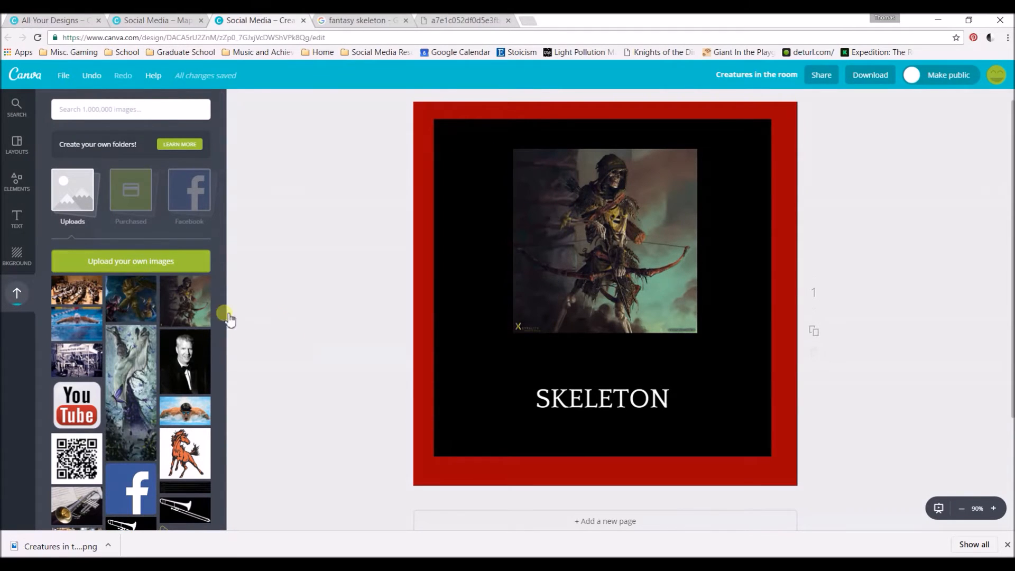
# - Replace the skeleton picture with the uploaded wooden giant artwork, shrunk to fit the black square above the caption
pyautogui.click(627, 297)
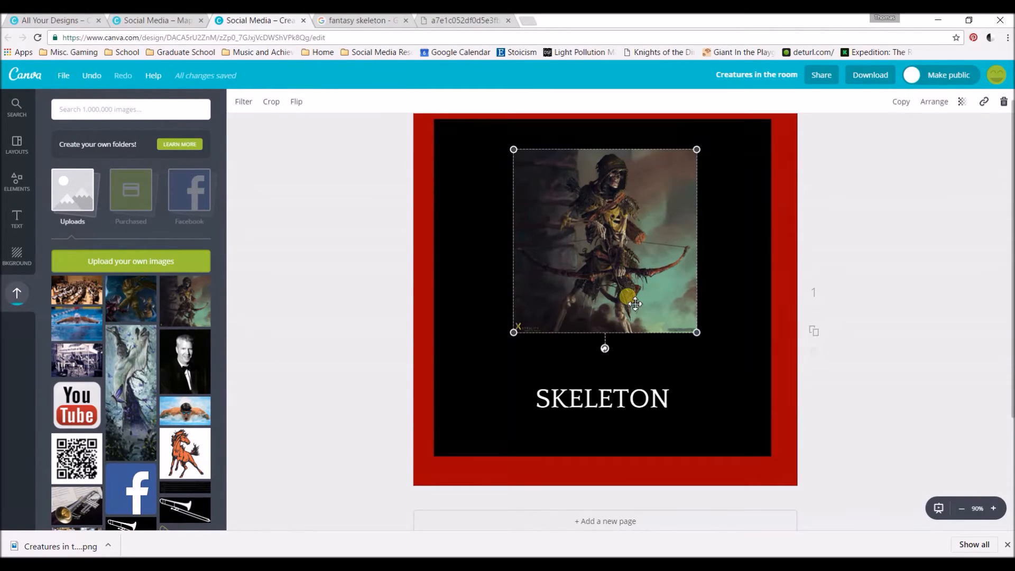
pyautogui.press('Delete')
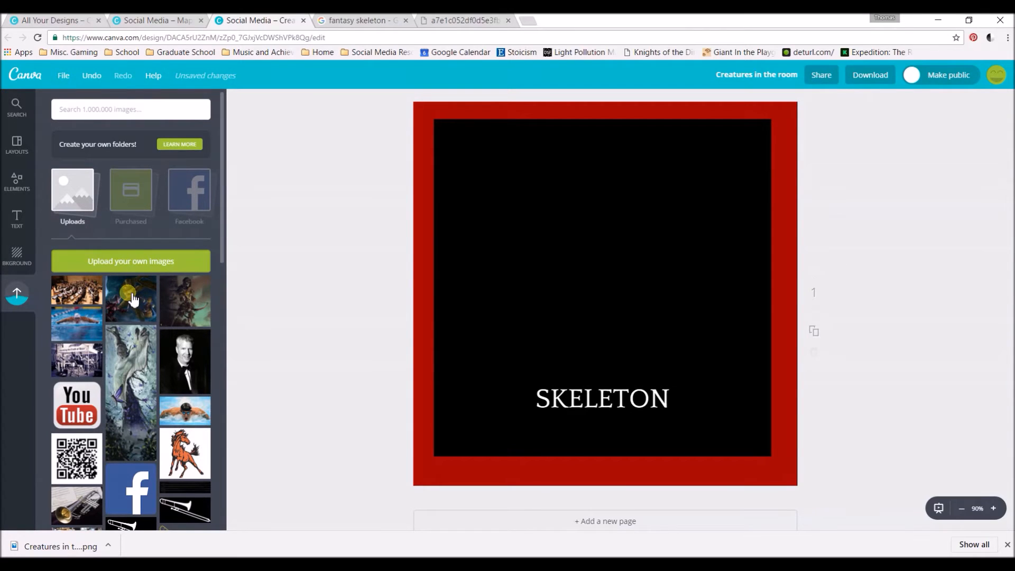
pyautogui.click(132, 299)
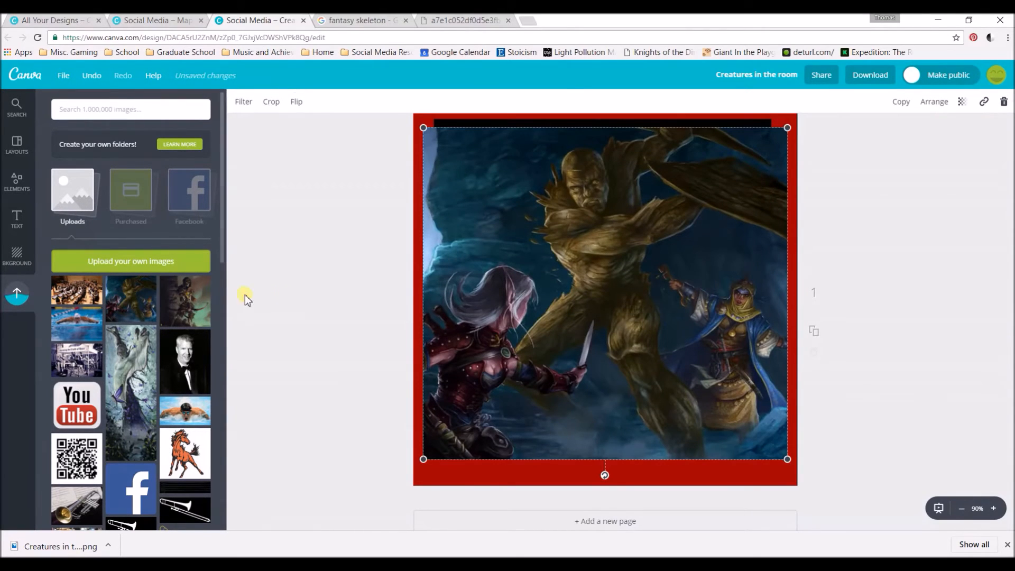
pyautogui.scroll(1, 430, 288)
pyautogui.moveTo(423, 140); pyautogui.dragTo(531, 230)
pyautogui.moveTo(643, 357); pyautogui.dragTo(594, 280)
# - Change the token's caption from SKELETON to "wood golem" and format it in uppercase
pyautogui.click(625, 427)
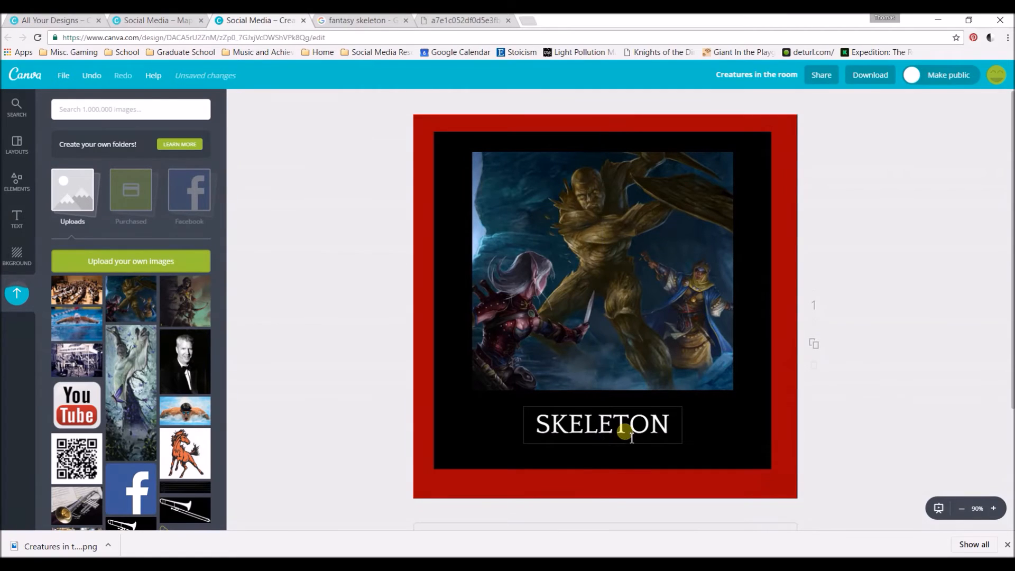
pyautogui.click(631, 437)
pyautogui.write('wood ')
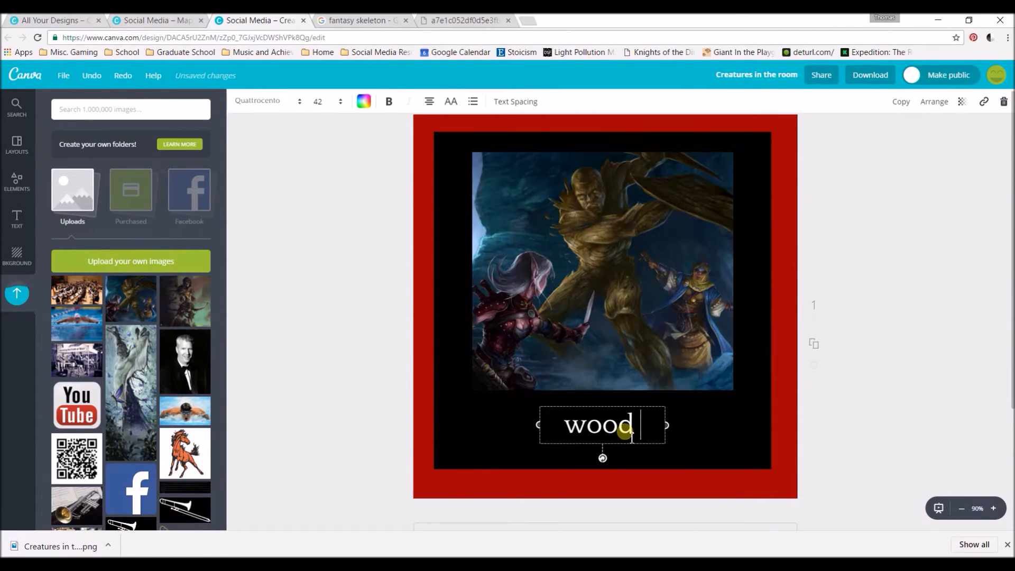
pyautogui.write('golem')
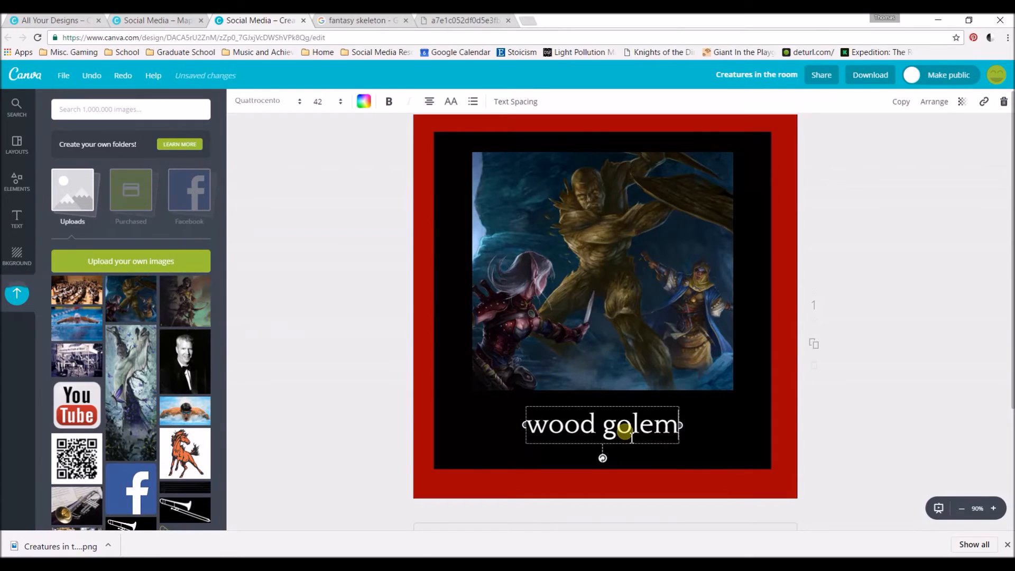
pyautogui.click(452, 102)
pyautogui.click(872, 355)
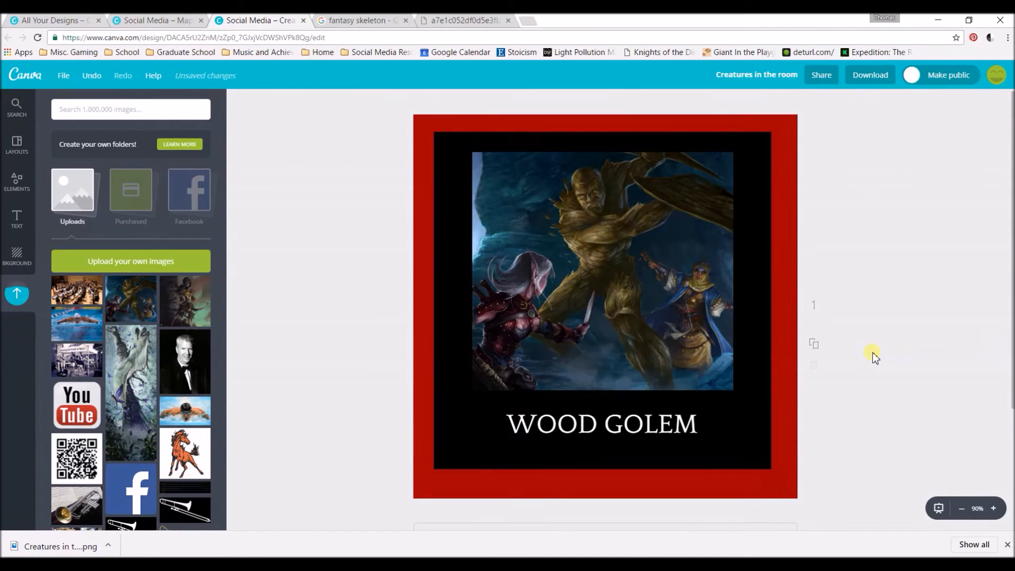
# - Download the wood golem design and place Creatures in the room (2).png beside the skeleton token on MapTool's Upper Level map
pyautogui.click(891, 77)
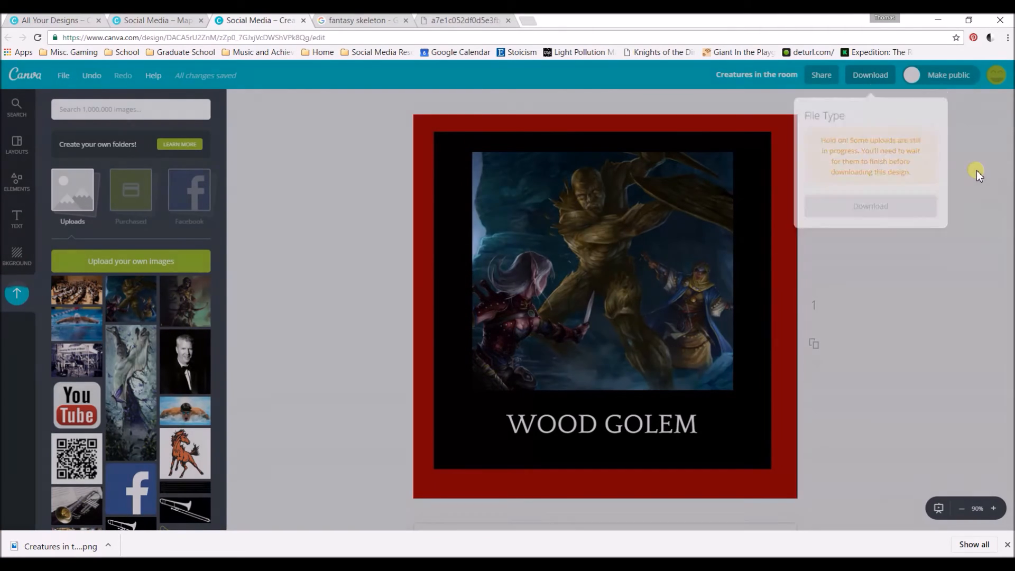
pyautogui.click(976, 170)
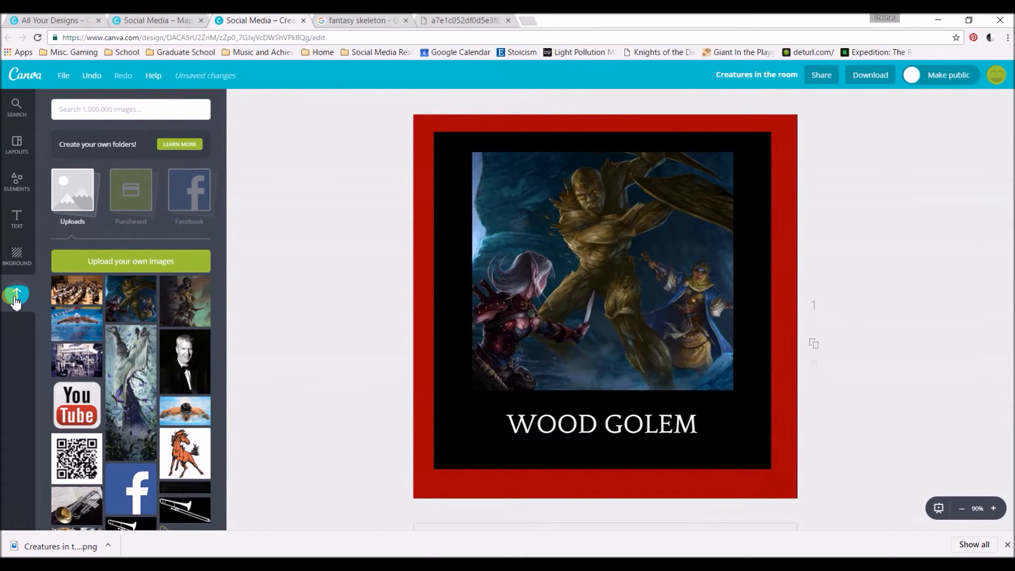
pyautogui.click(861, 75)
pyautogui.click(876, 198)
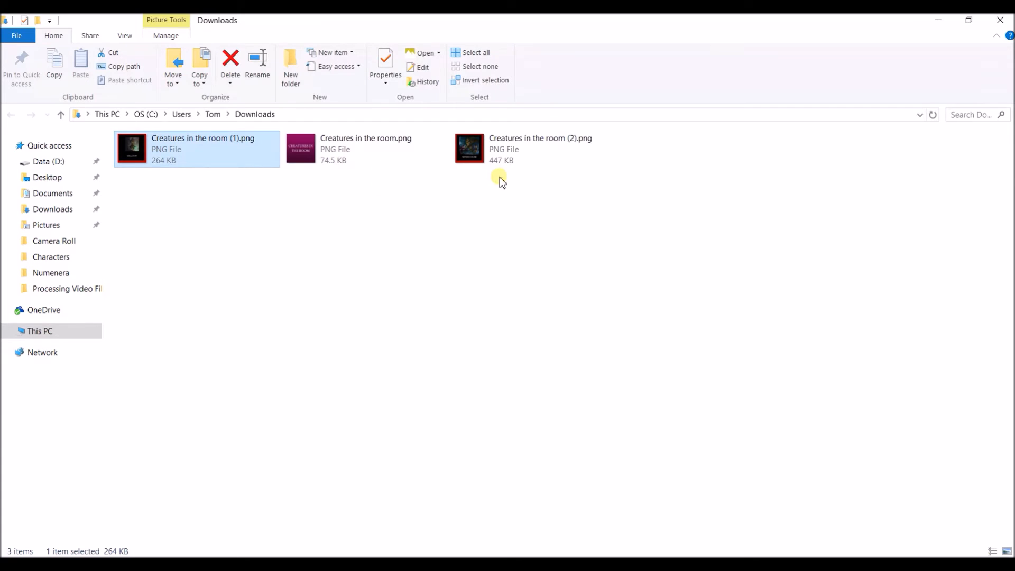
pyautogui.moveTo(494, 163); pyautogui.dragTo(533, 282)
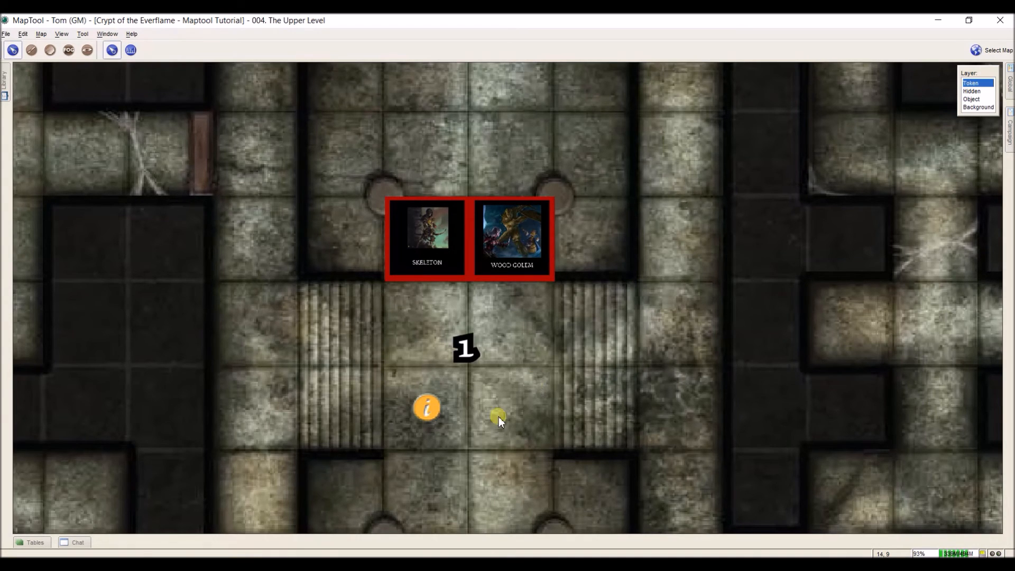
# - Switch back to Canva and recolour the wood golem token's border, trying yellow and settling on the document's magenta
pyautogui.moveTo(158, 552)
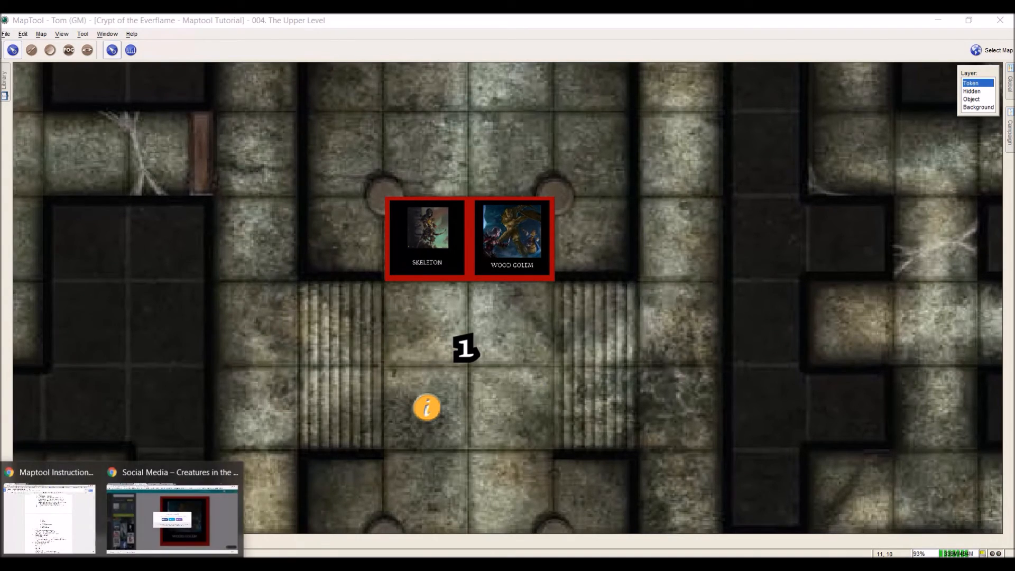
pyautogui.click(158, 530)
pyautogui.click(289, 273)
pyautogui.click(428, 128)
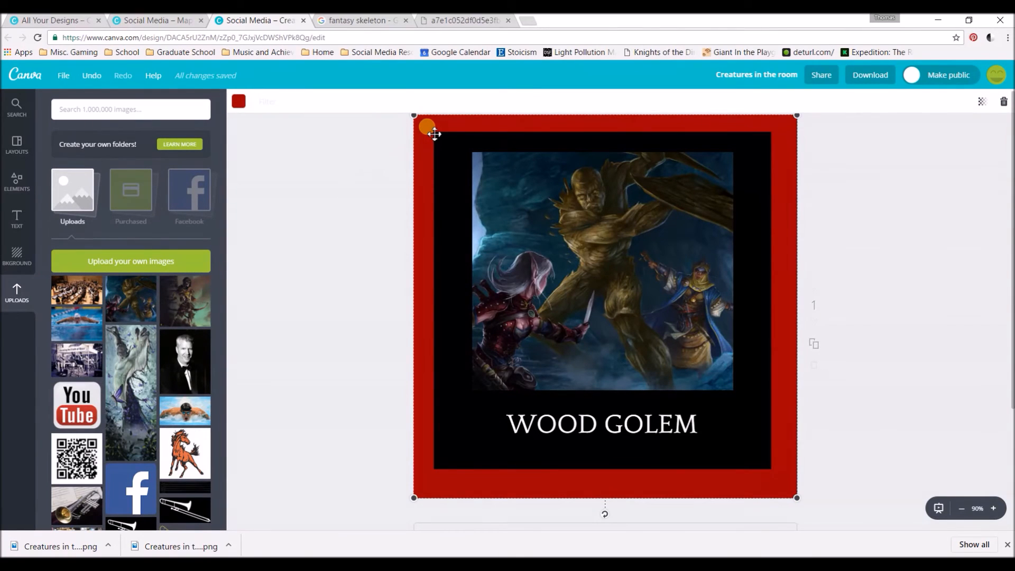
pyautogui.click(238, 101)
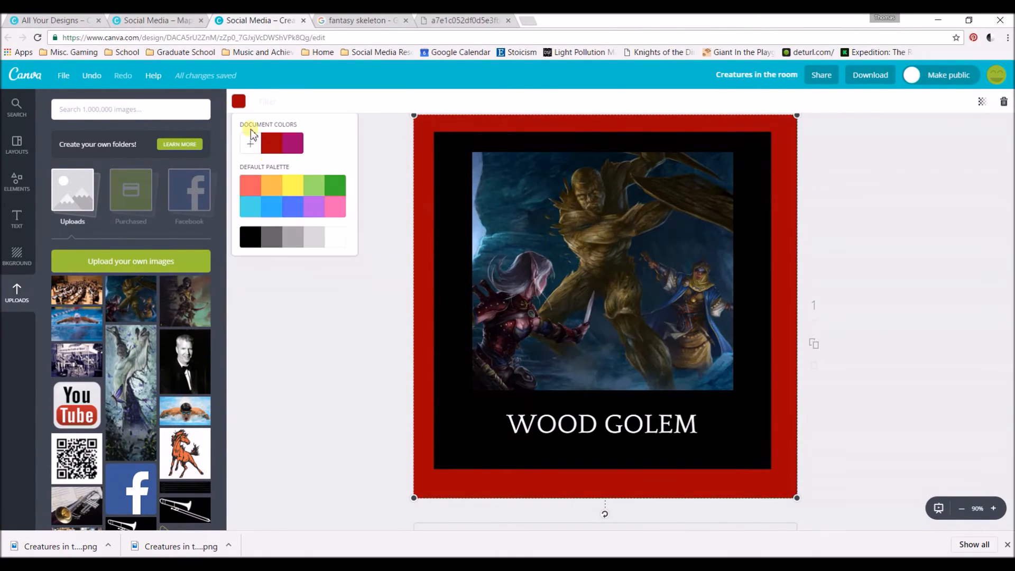
pyautogui.click(292, 189)
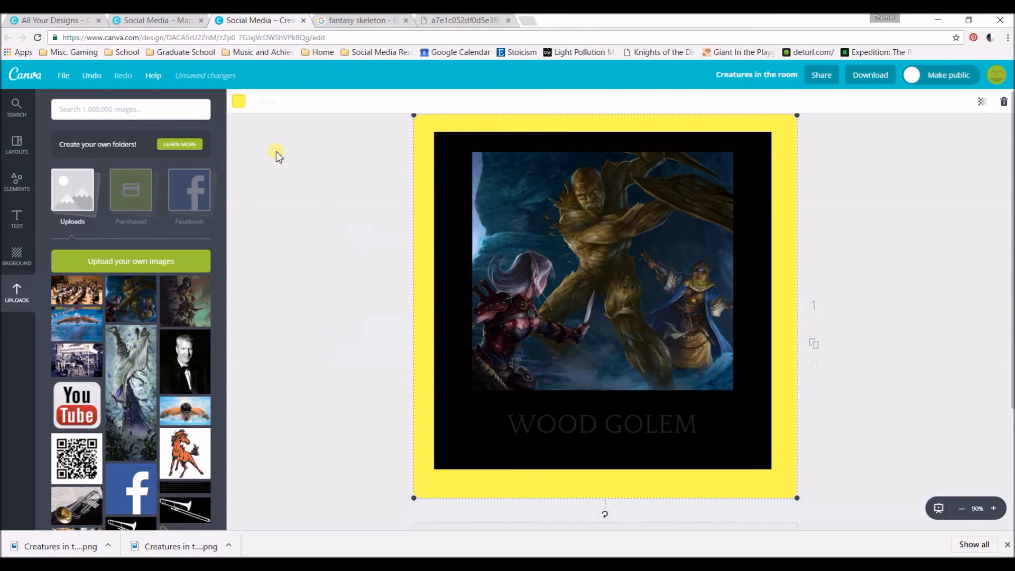
pyautogui.click(247, 105)
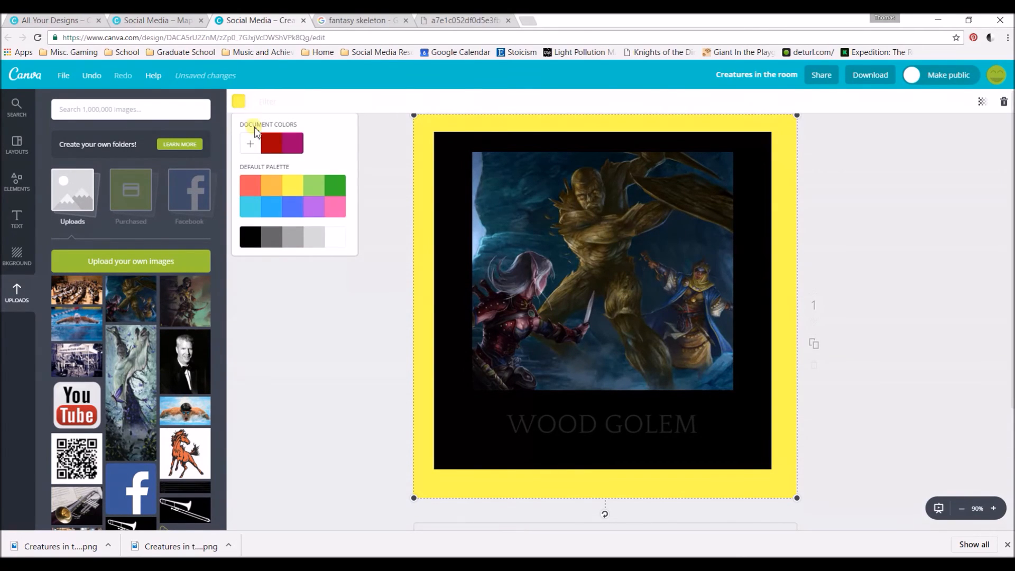
pyautogui.click(292, 143)
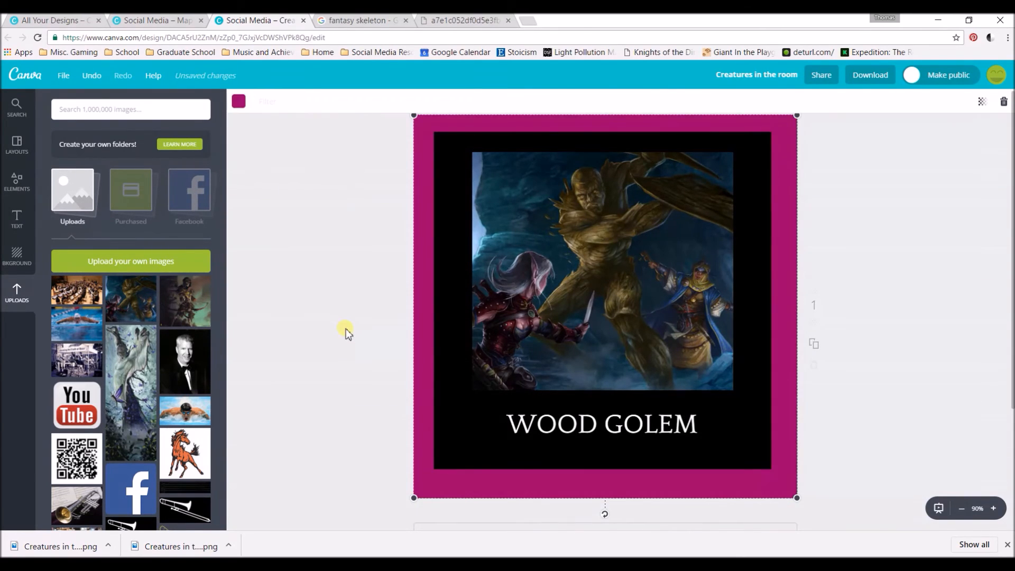